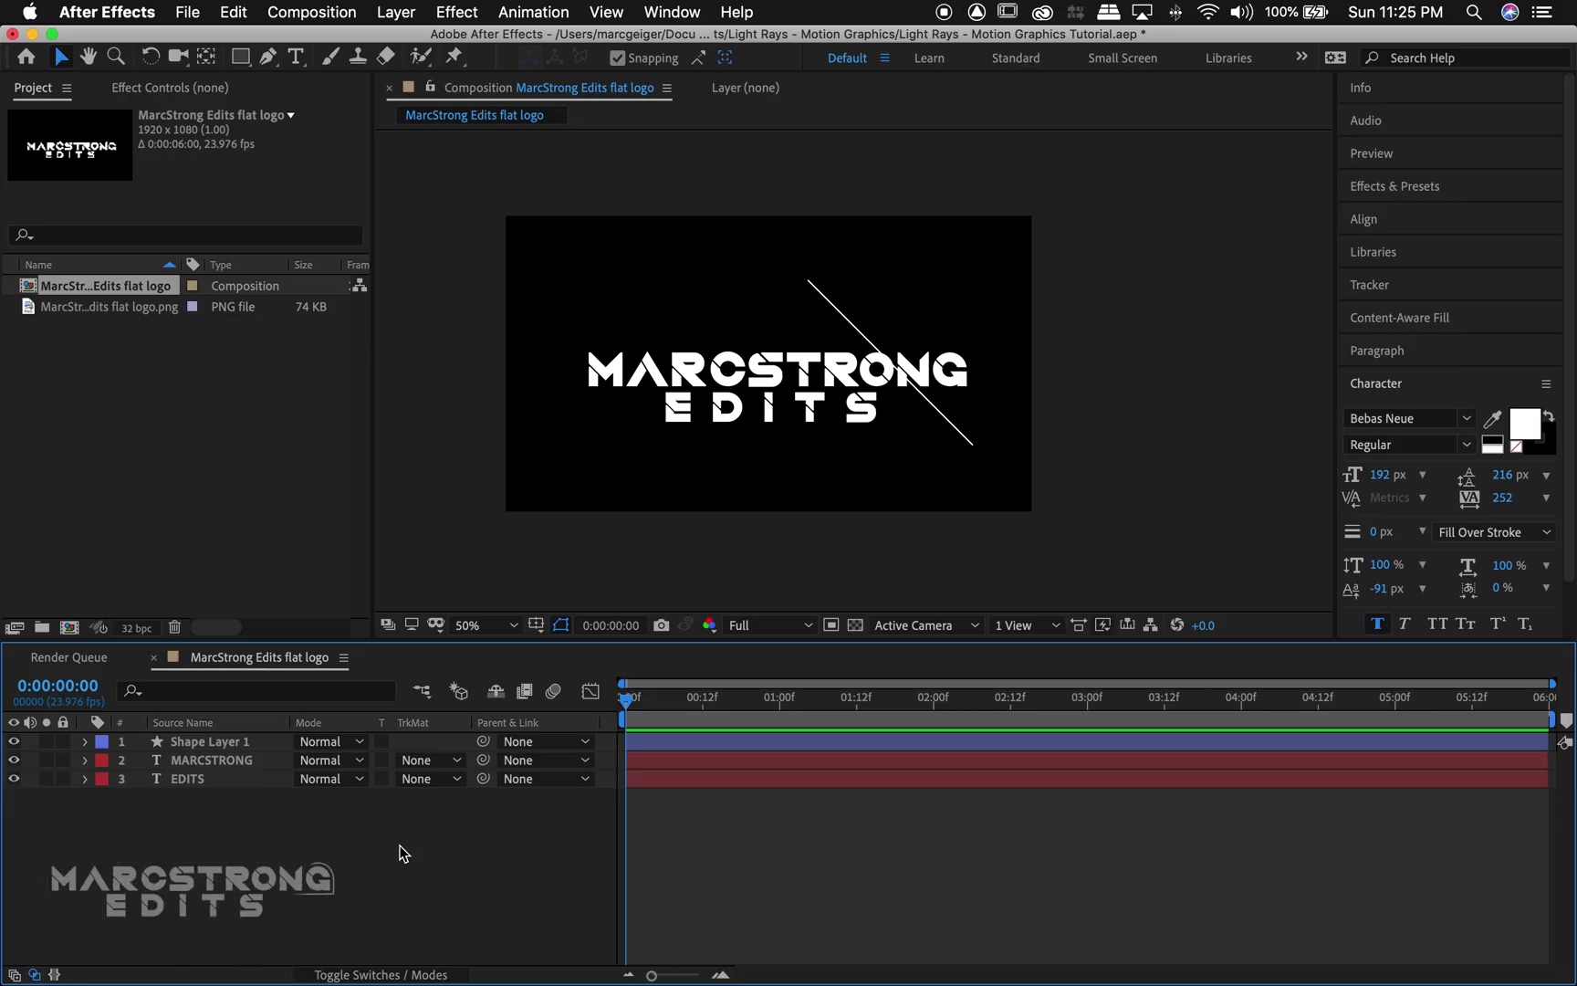
- Add a Position text animator to the MARCSTRONG layer
click(187, 761)
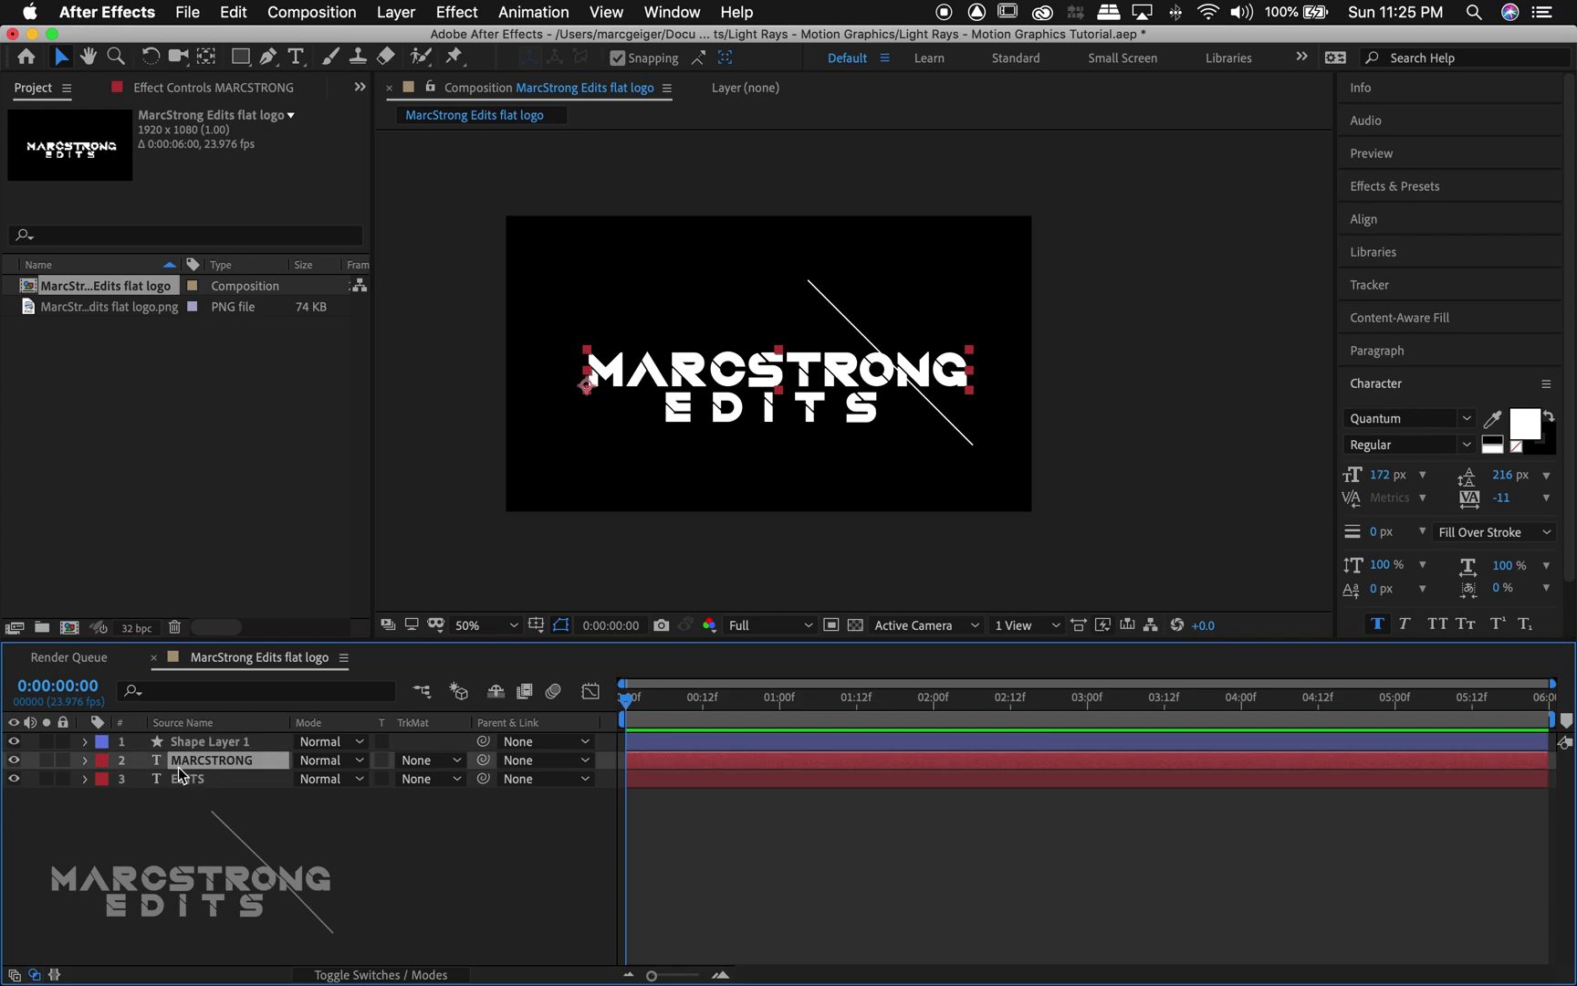
click(85, 761)
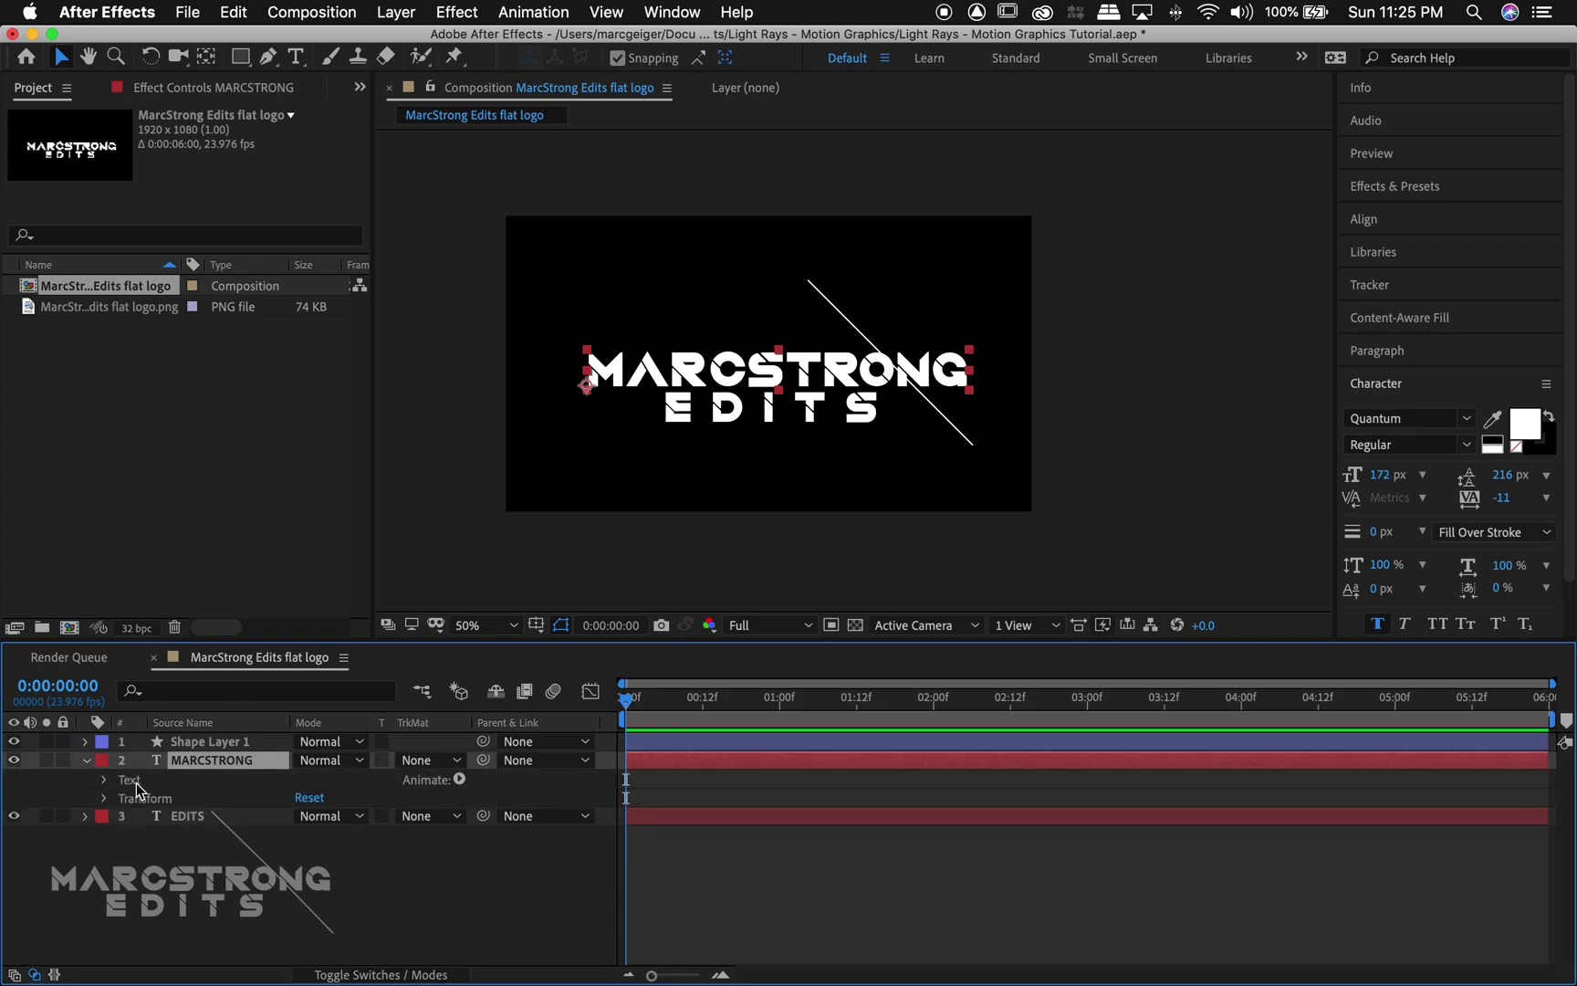
click(460, 780)
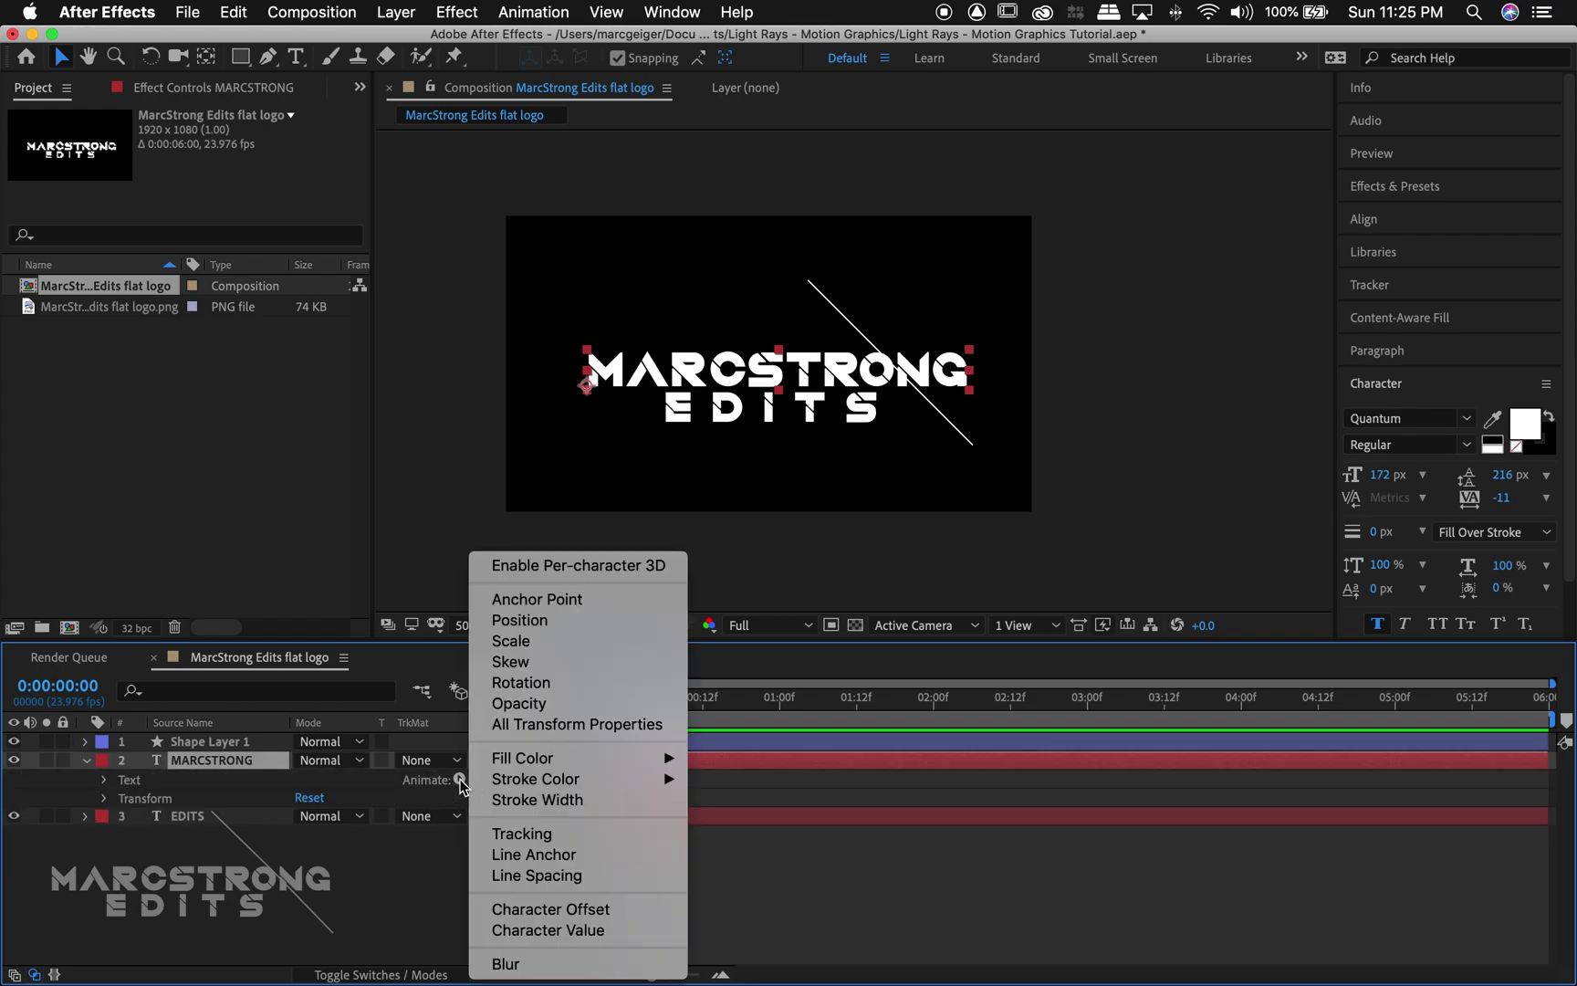
click(516, 621)
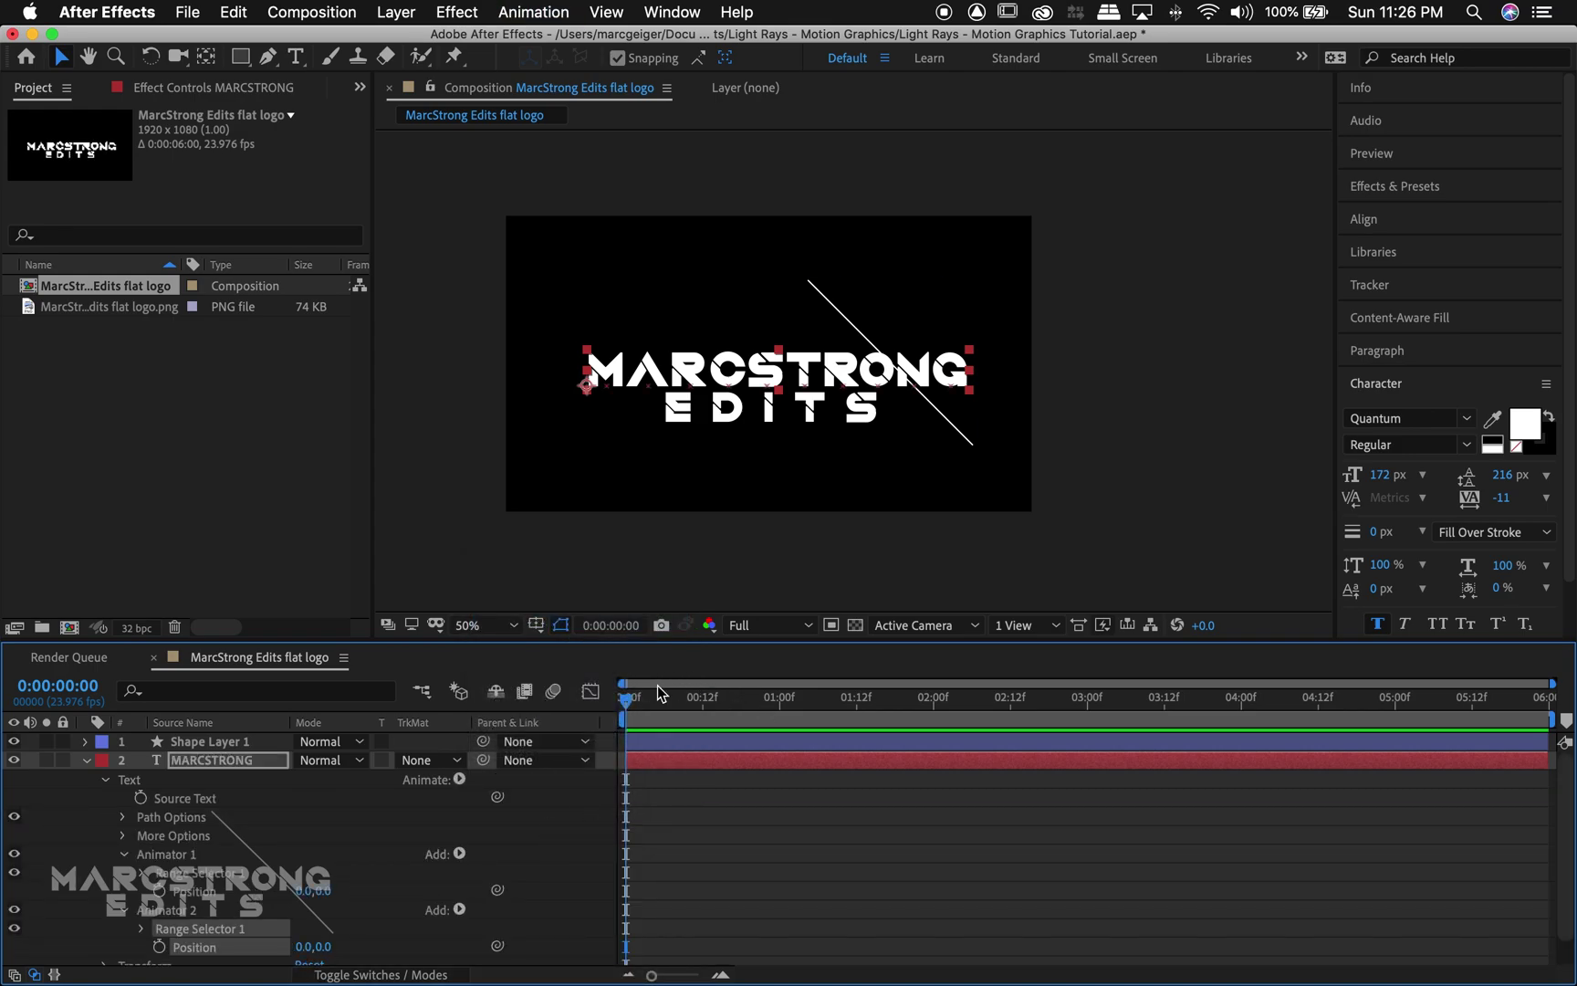
- Keyframe animator Position 0,0 at 1 s, and push MARCSTRONG off-screen left (-1732, 16) at 0 s
drag(626, 706, 781, 701)
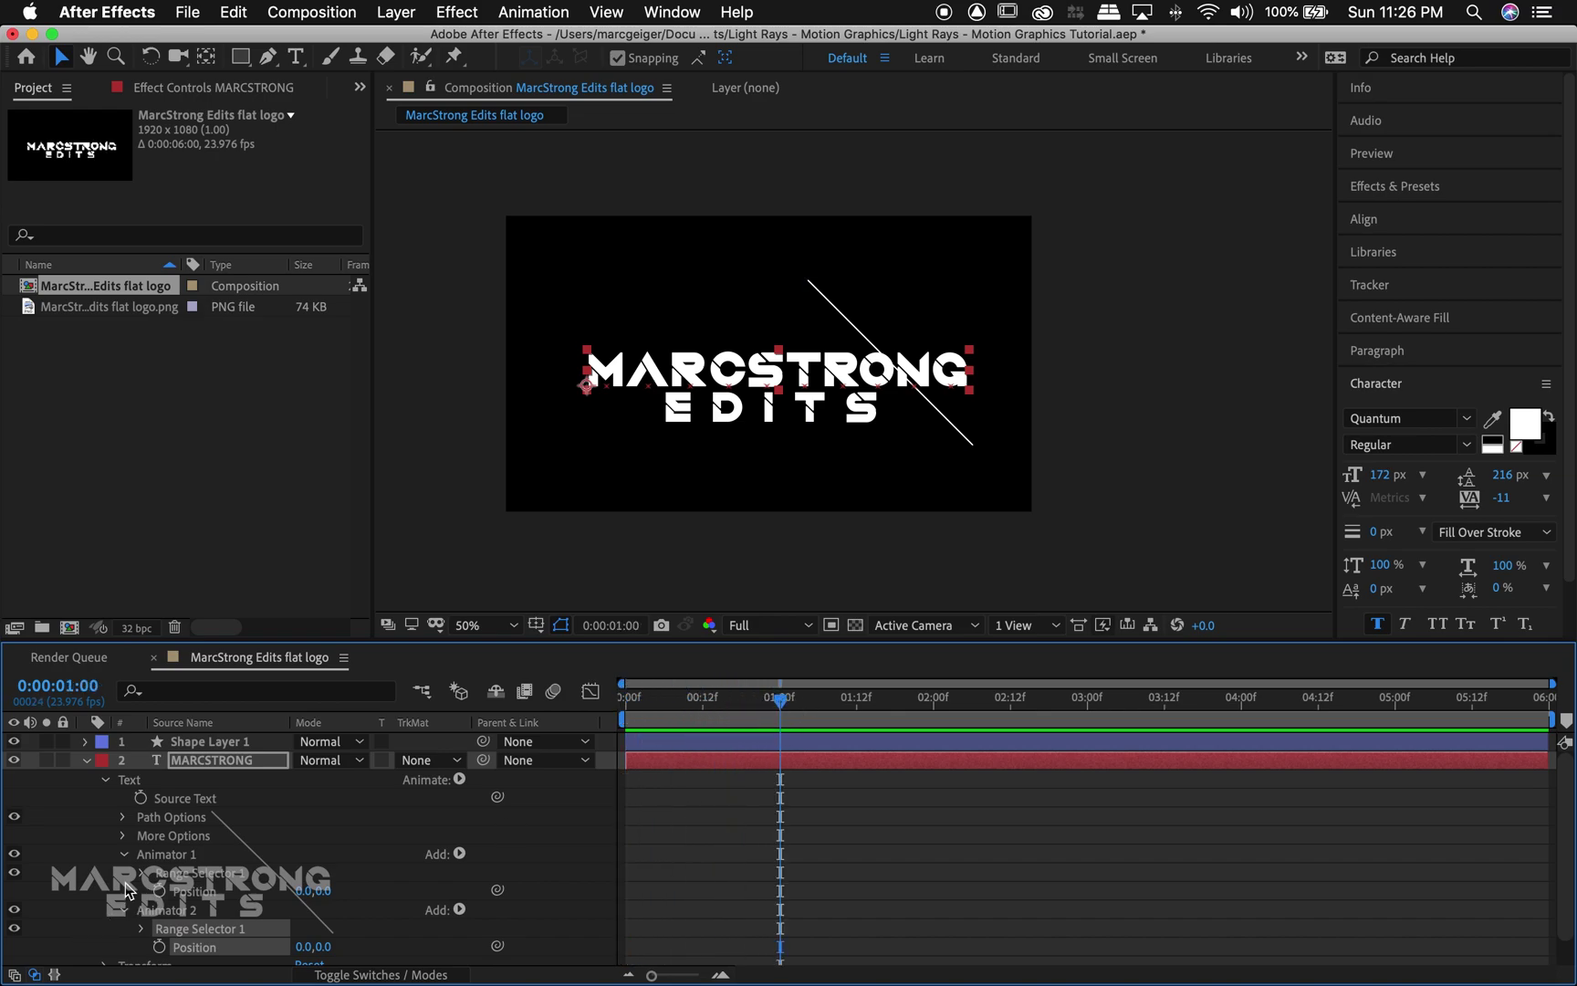
scroll(128, 890, down, 2)
click(159, 919)
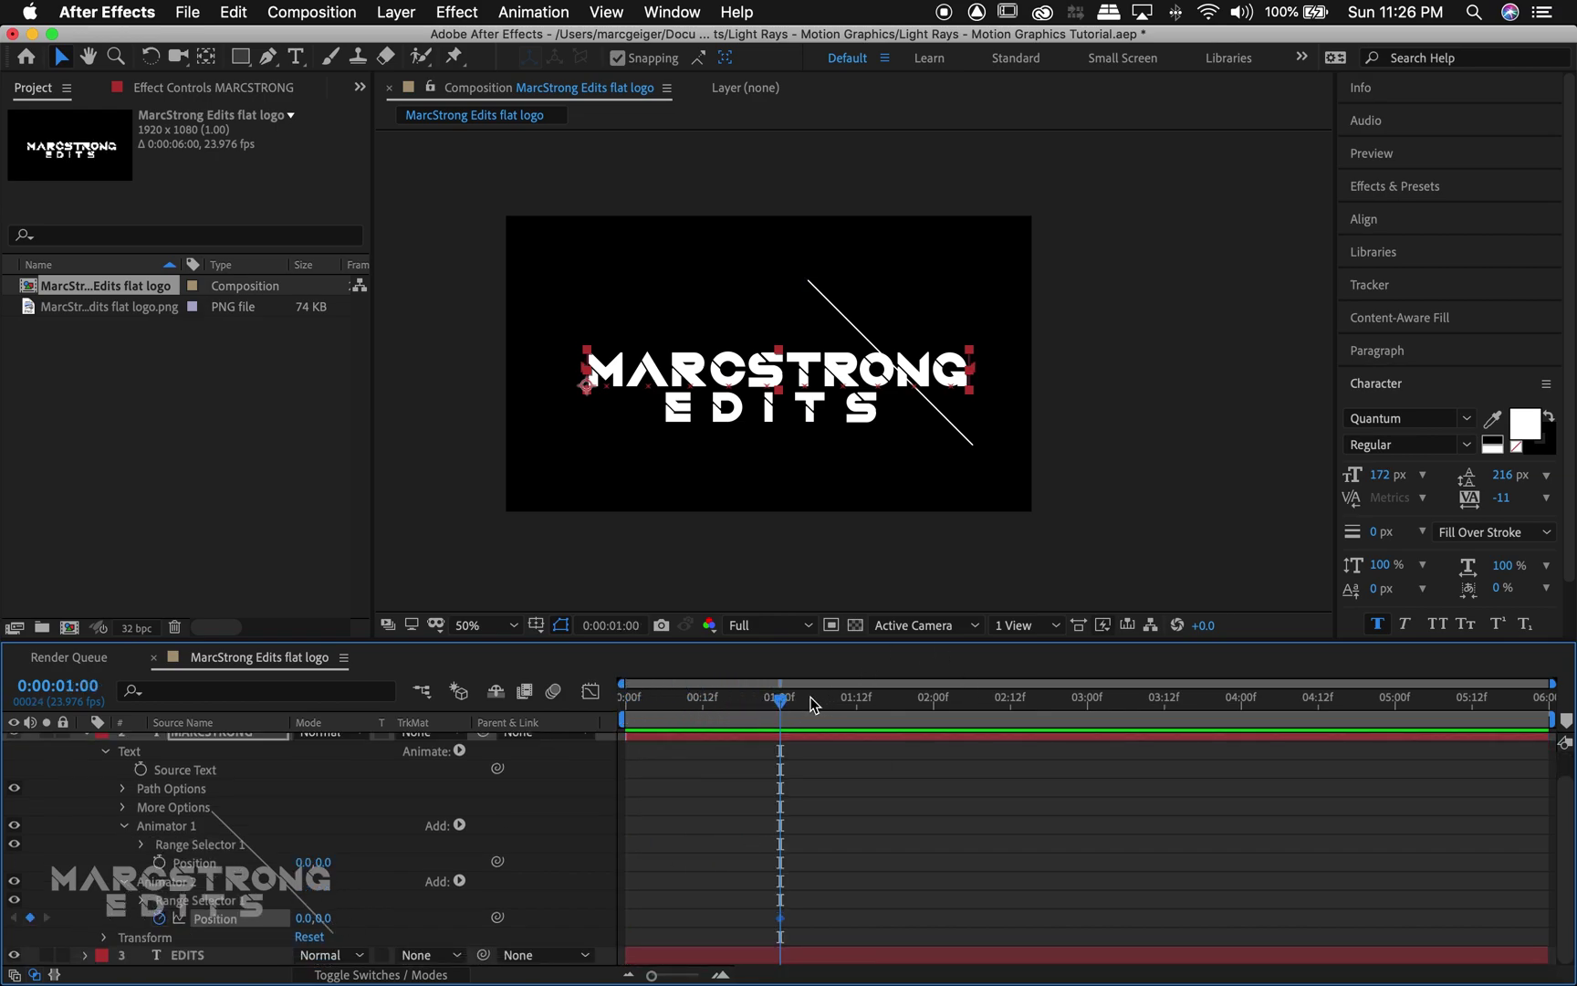
drag(780, 707, 624, 694)
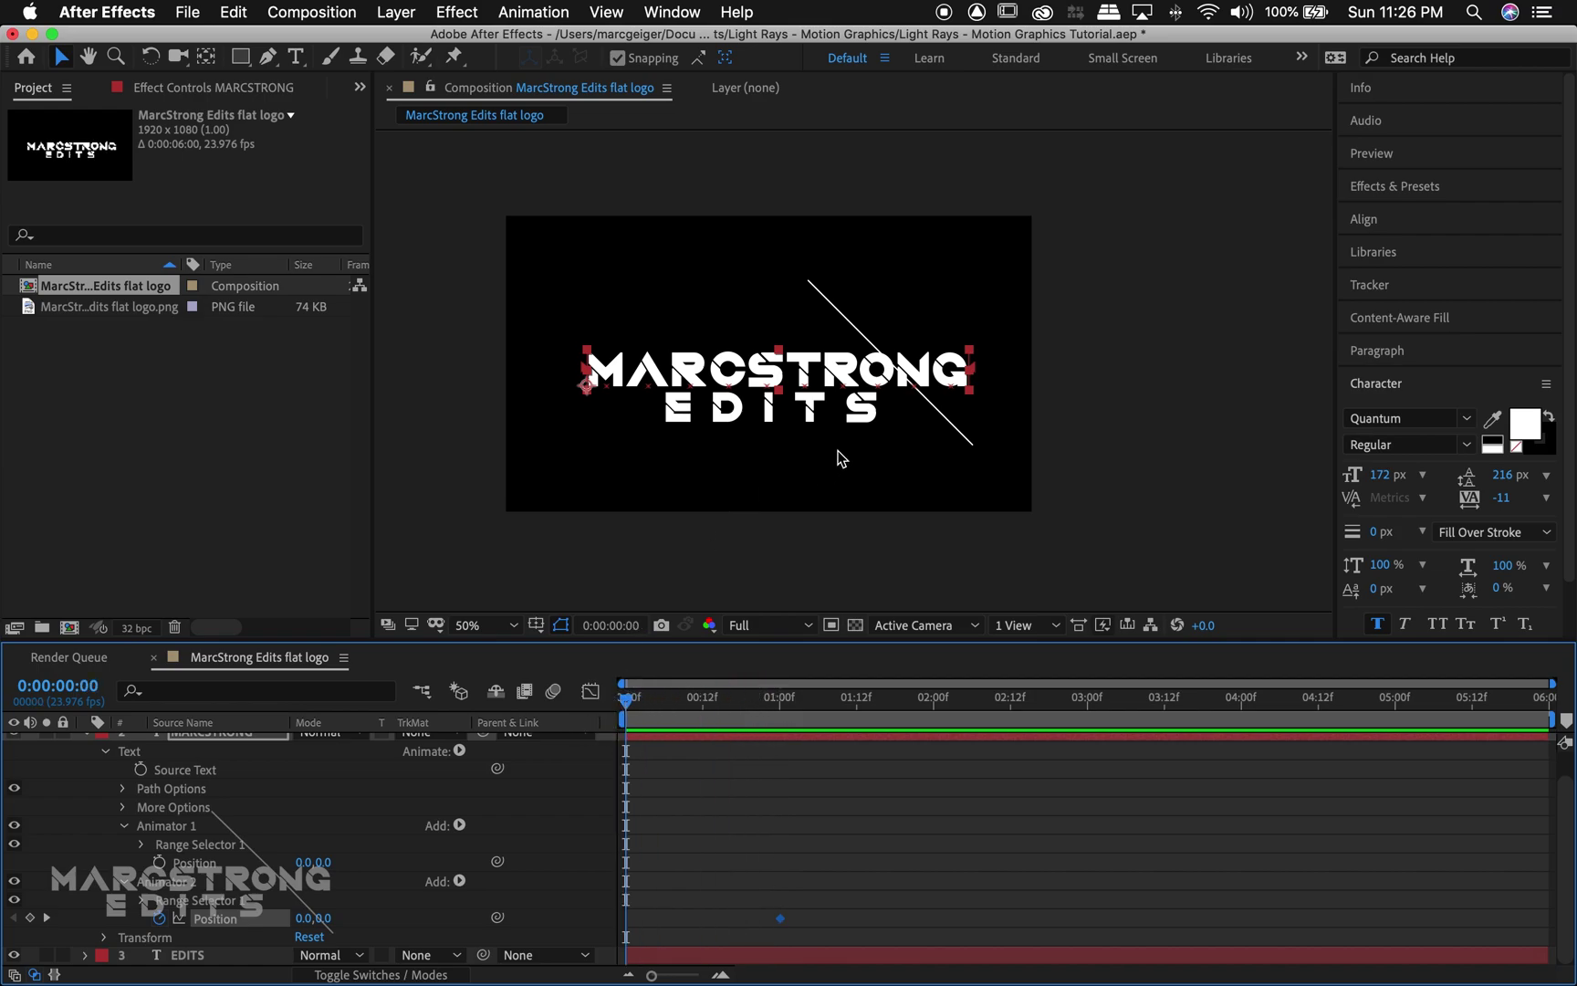
drag(687, 377, 245, 374)
- Move the landing Position keyframe earlier so MARCSTRONG slides in faster
key(space)
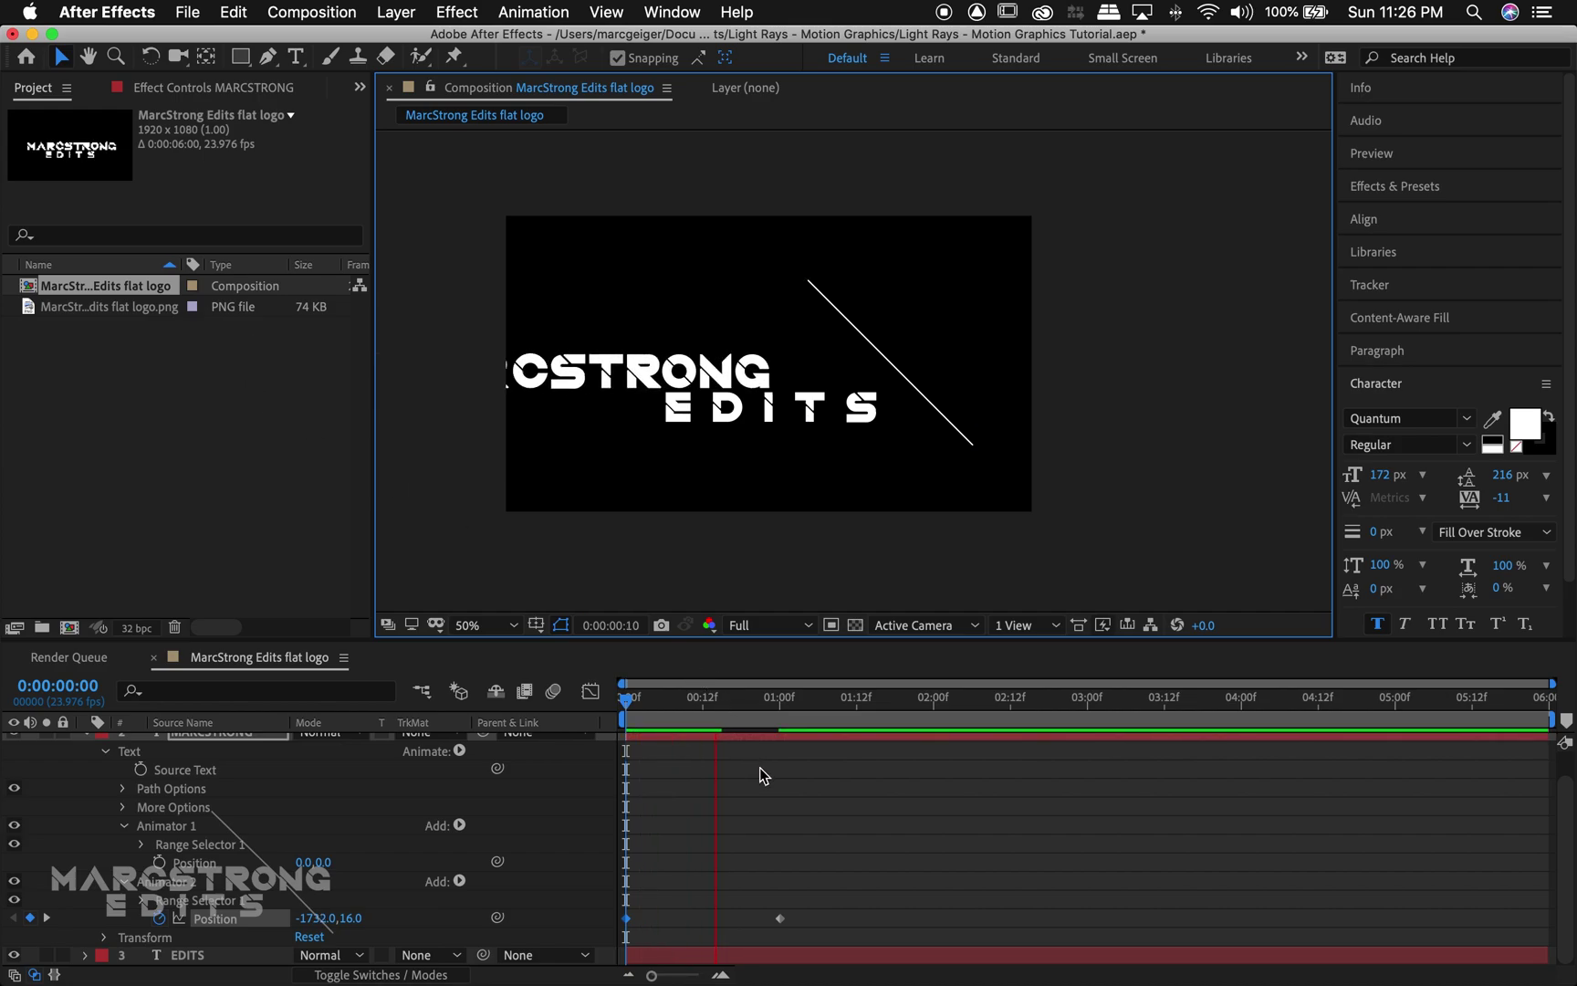
key(space)
drag(778, 917, 696, 919)
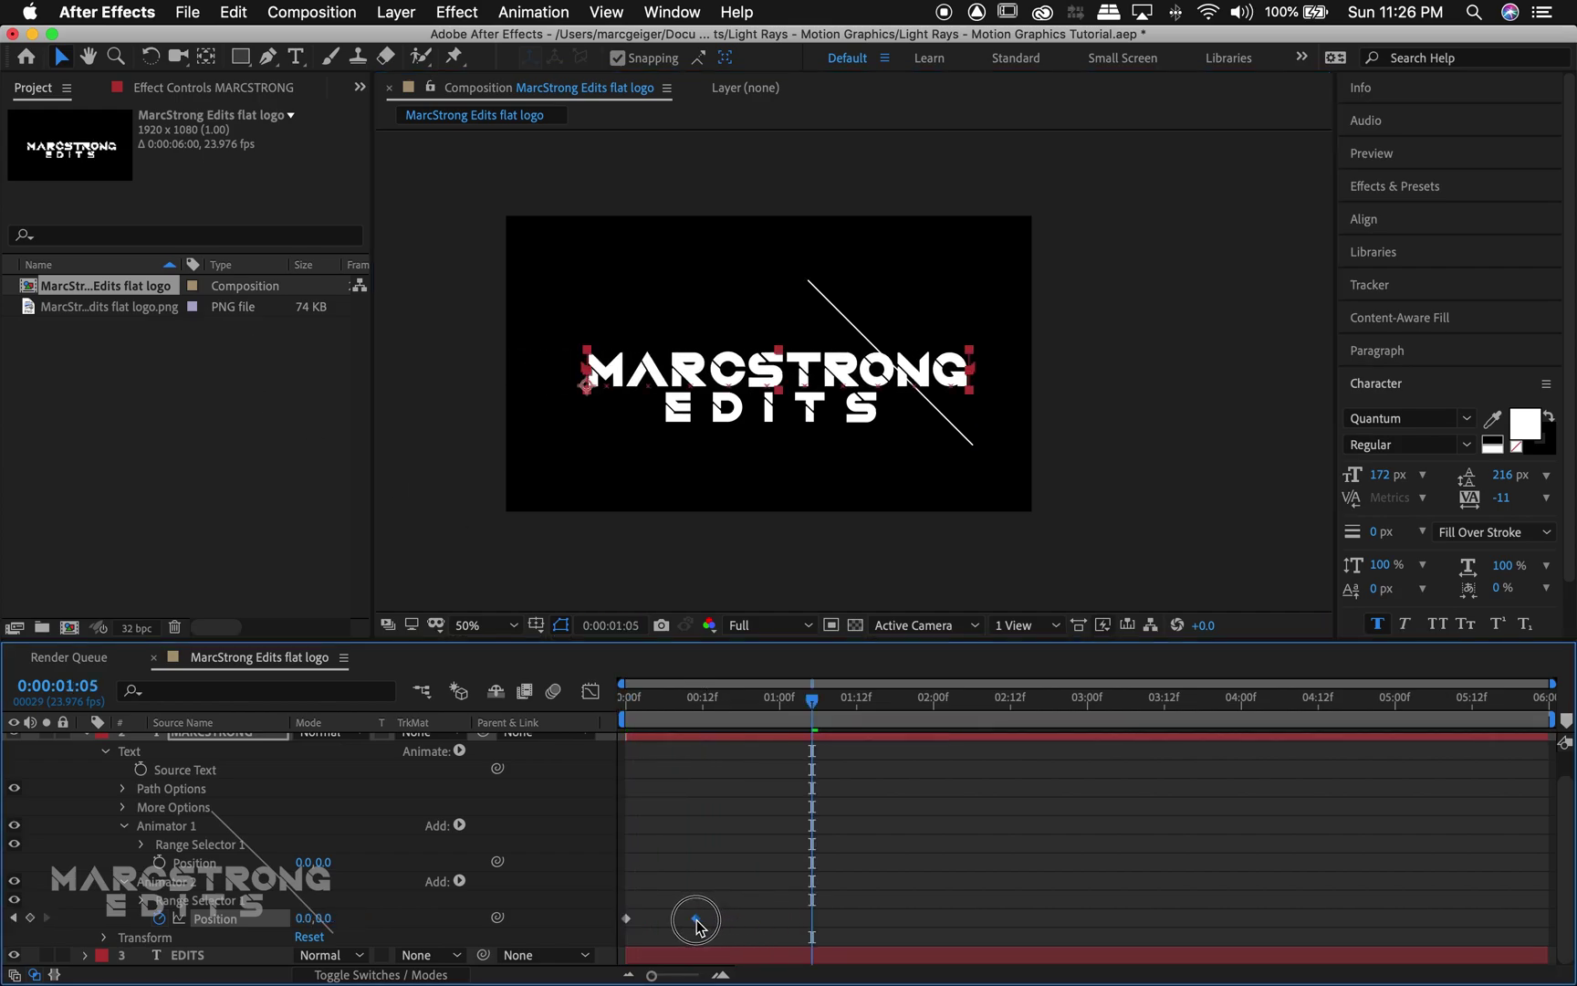
drag(649, 717, 585, 721)
key(space)
key(space)
drag(696, 919, 683, 919)
drag(665, 733, 671, 691)
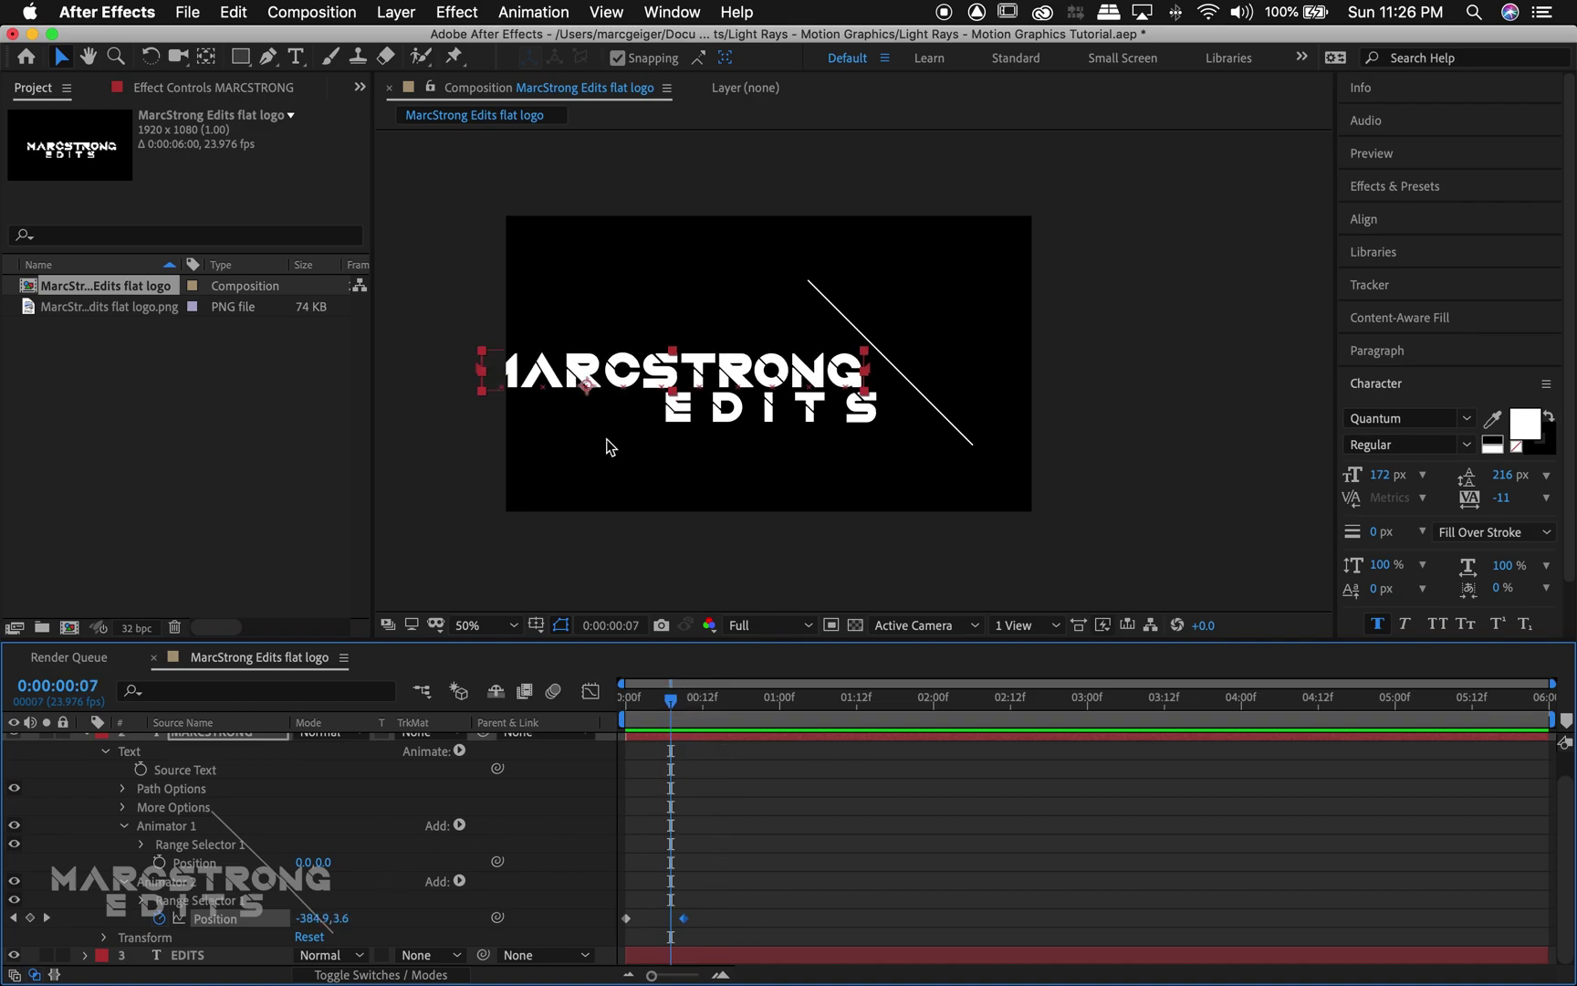
- Add an overshoot at frame 7, pushing MARCSTRONG right to 115.1, -0.4, and preview it
drag(648, 373, 785, 371)
drag(671, 699, 605, 715)
key(space)
key(space)
key(space)
click(654, 886)
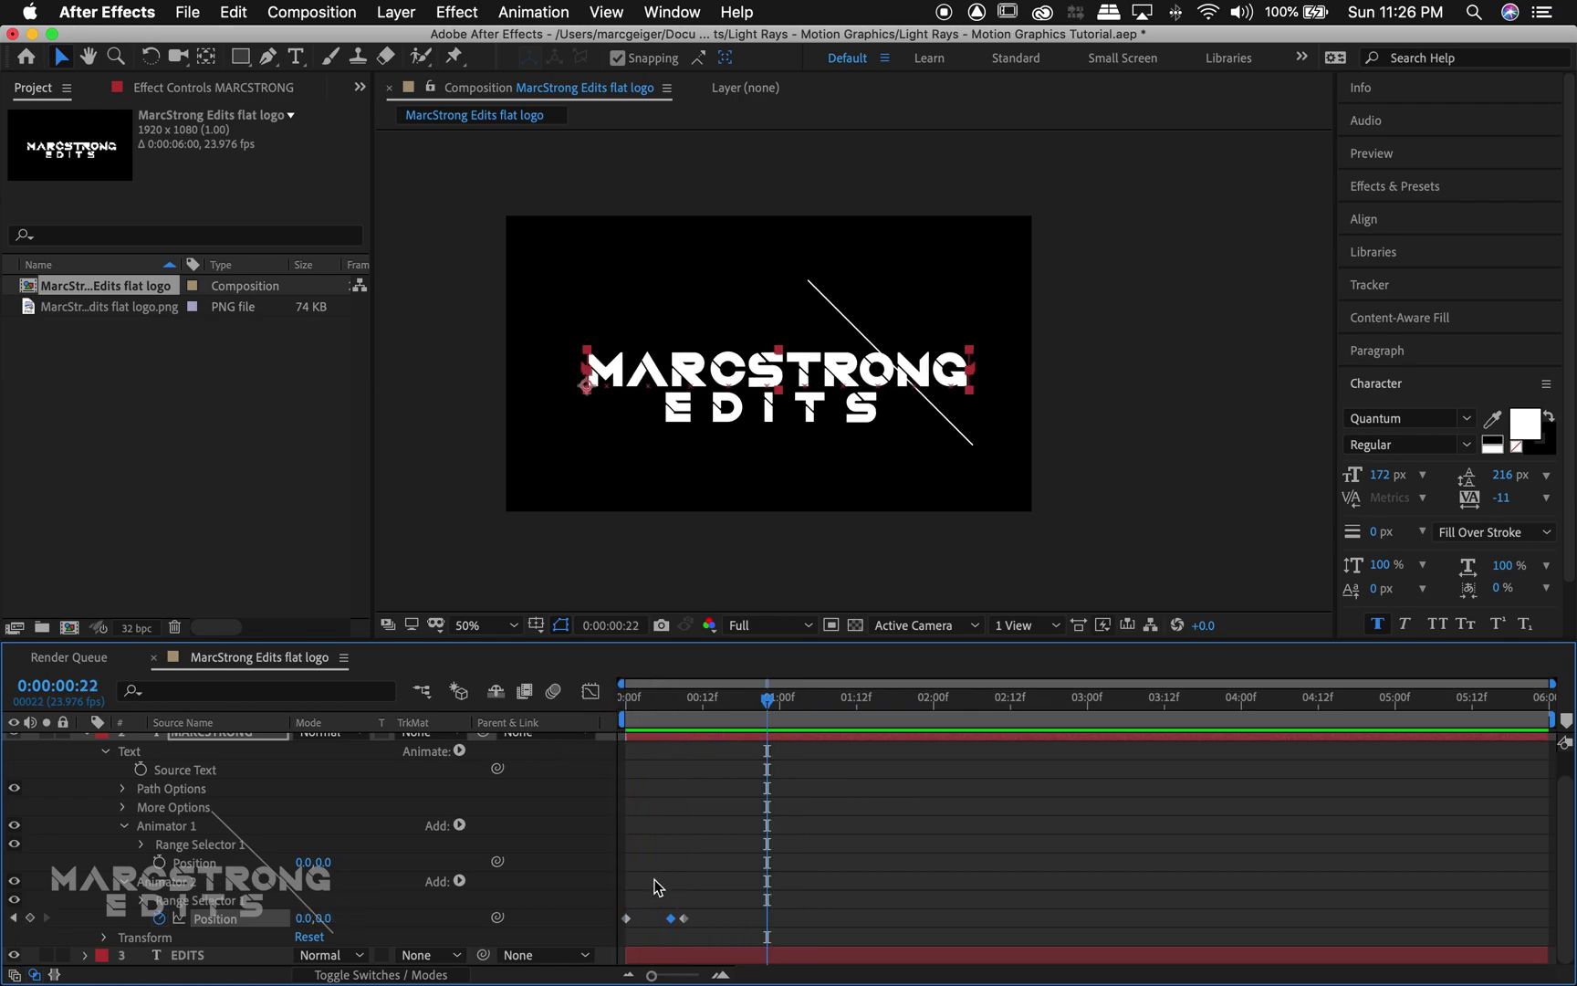
mouse_move(682, 701)
mouse_down()
mouse_move(694, 712)
mouse_move(614, 721)
mouse_move(672, 726)
mouse_up()
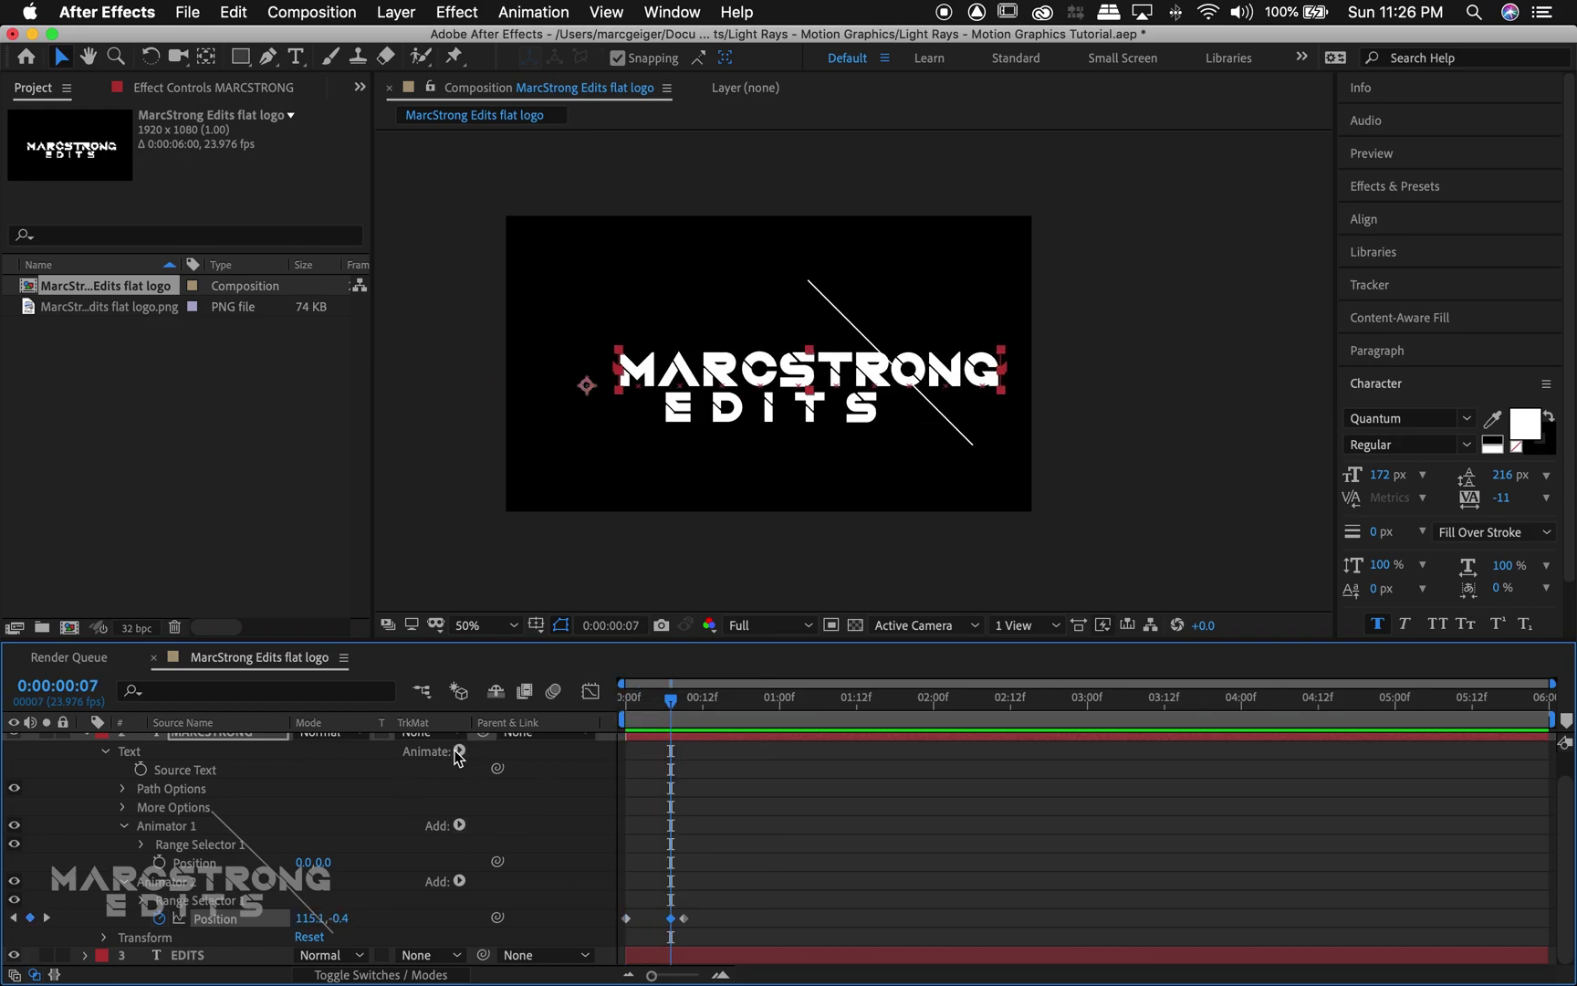
scroll(452, 765, up, 2)
click(460, 780)
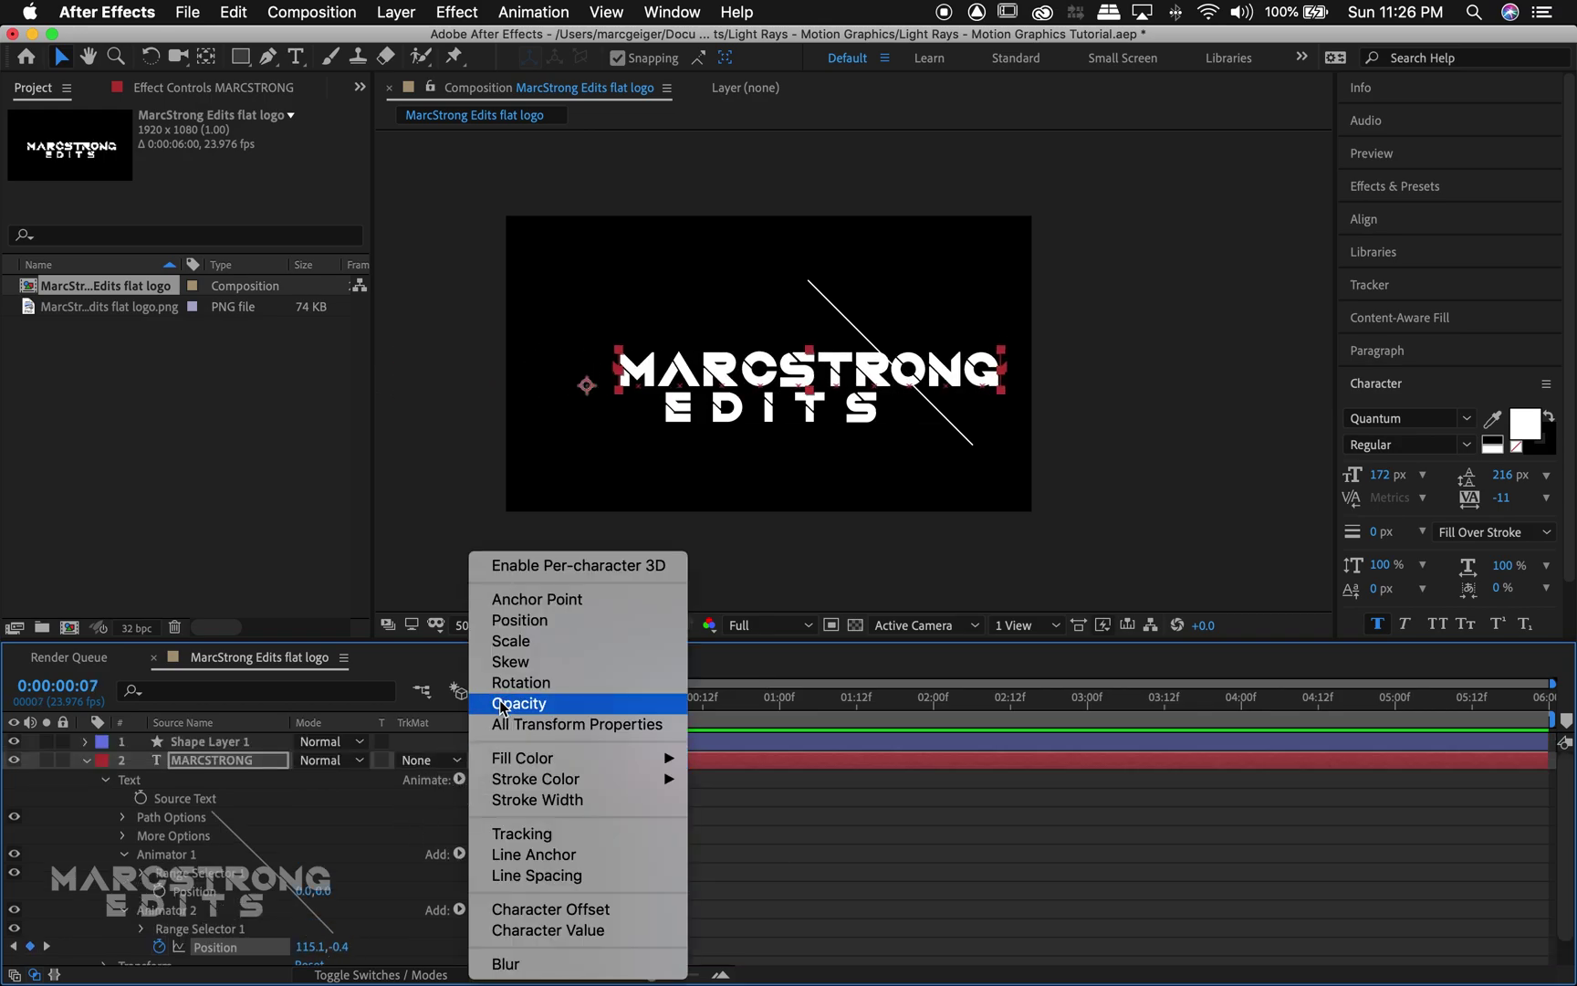
- Add Skew to the MARCSTRONG animator and keyframe it at 16, then -25 at frame 7
click(511, 653)
scroll(675, 893, down, 2)
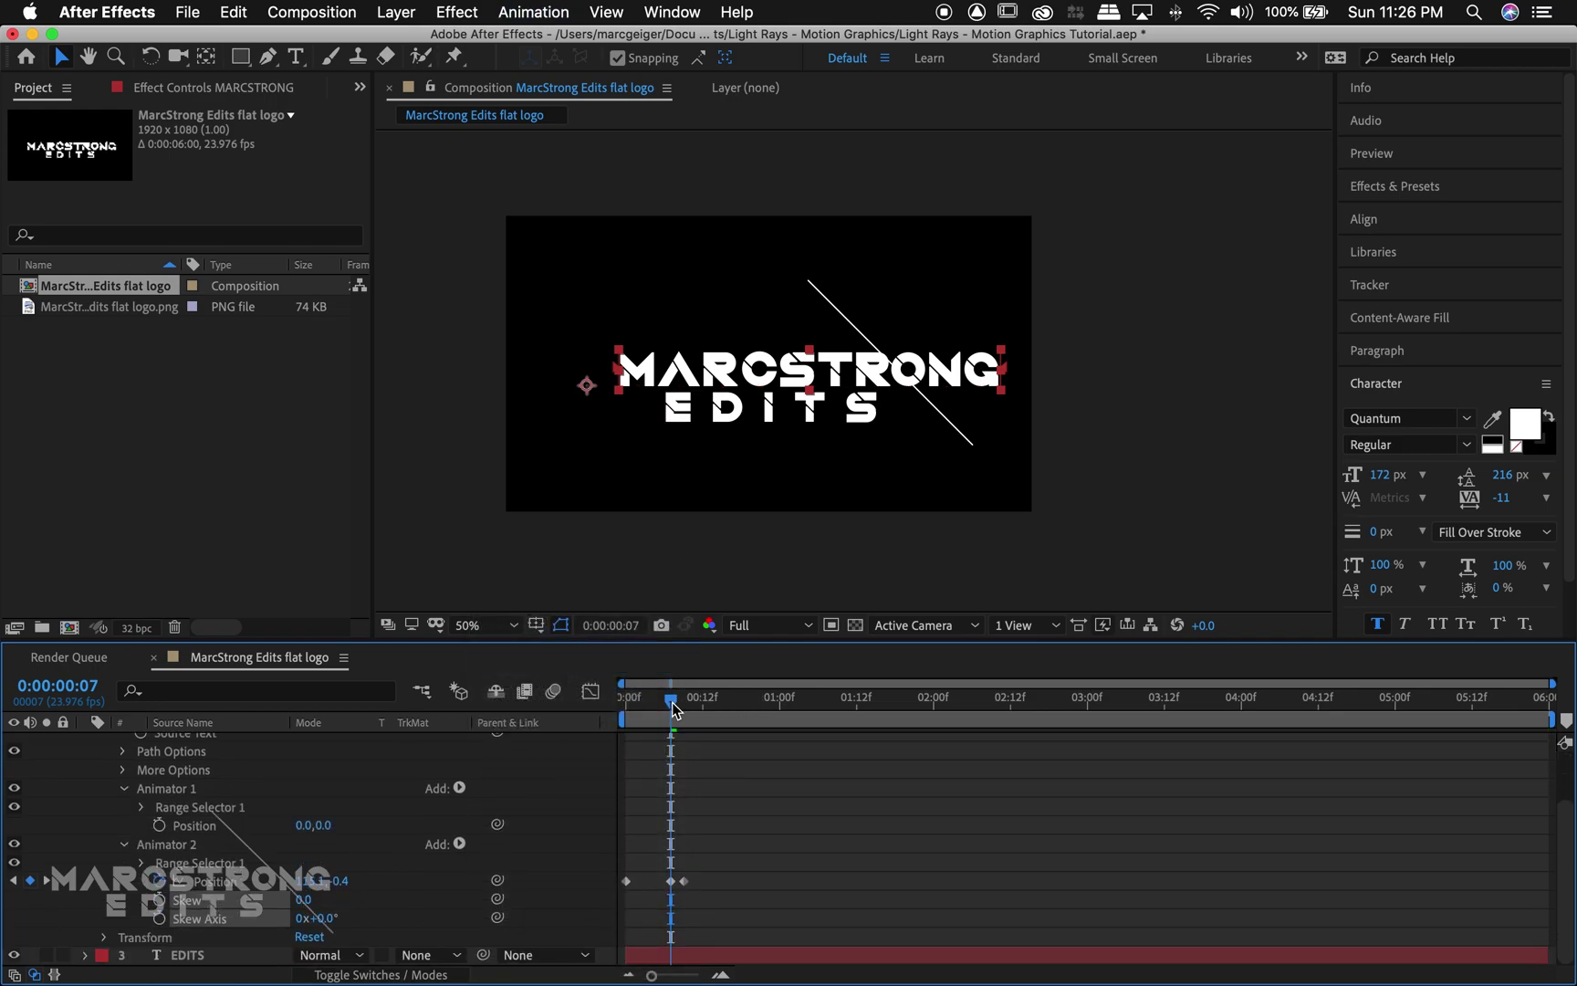
click(159, 910)
drag(306, 906, 326, 910)
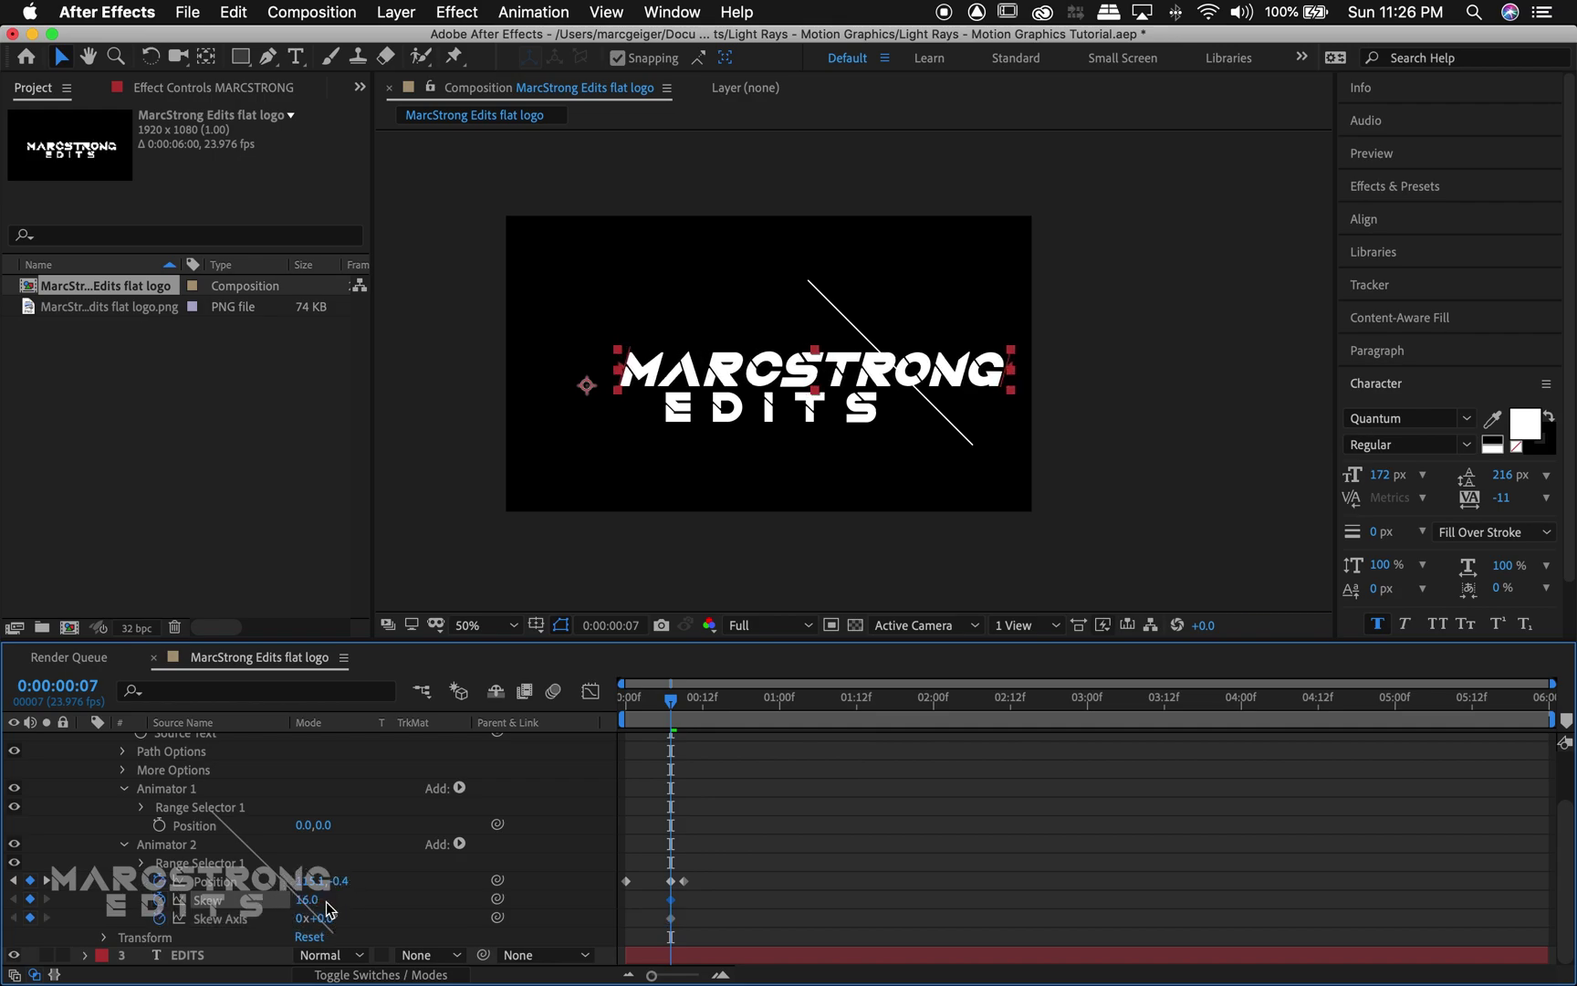
drag(672, 900, 658, 920)
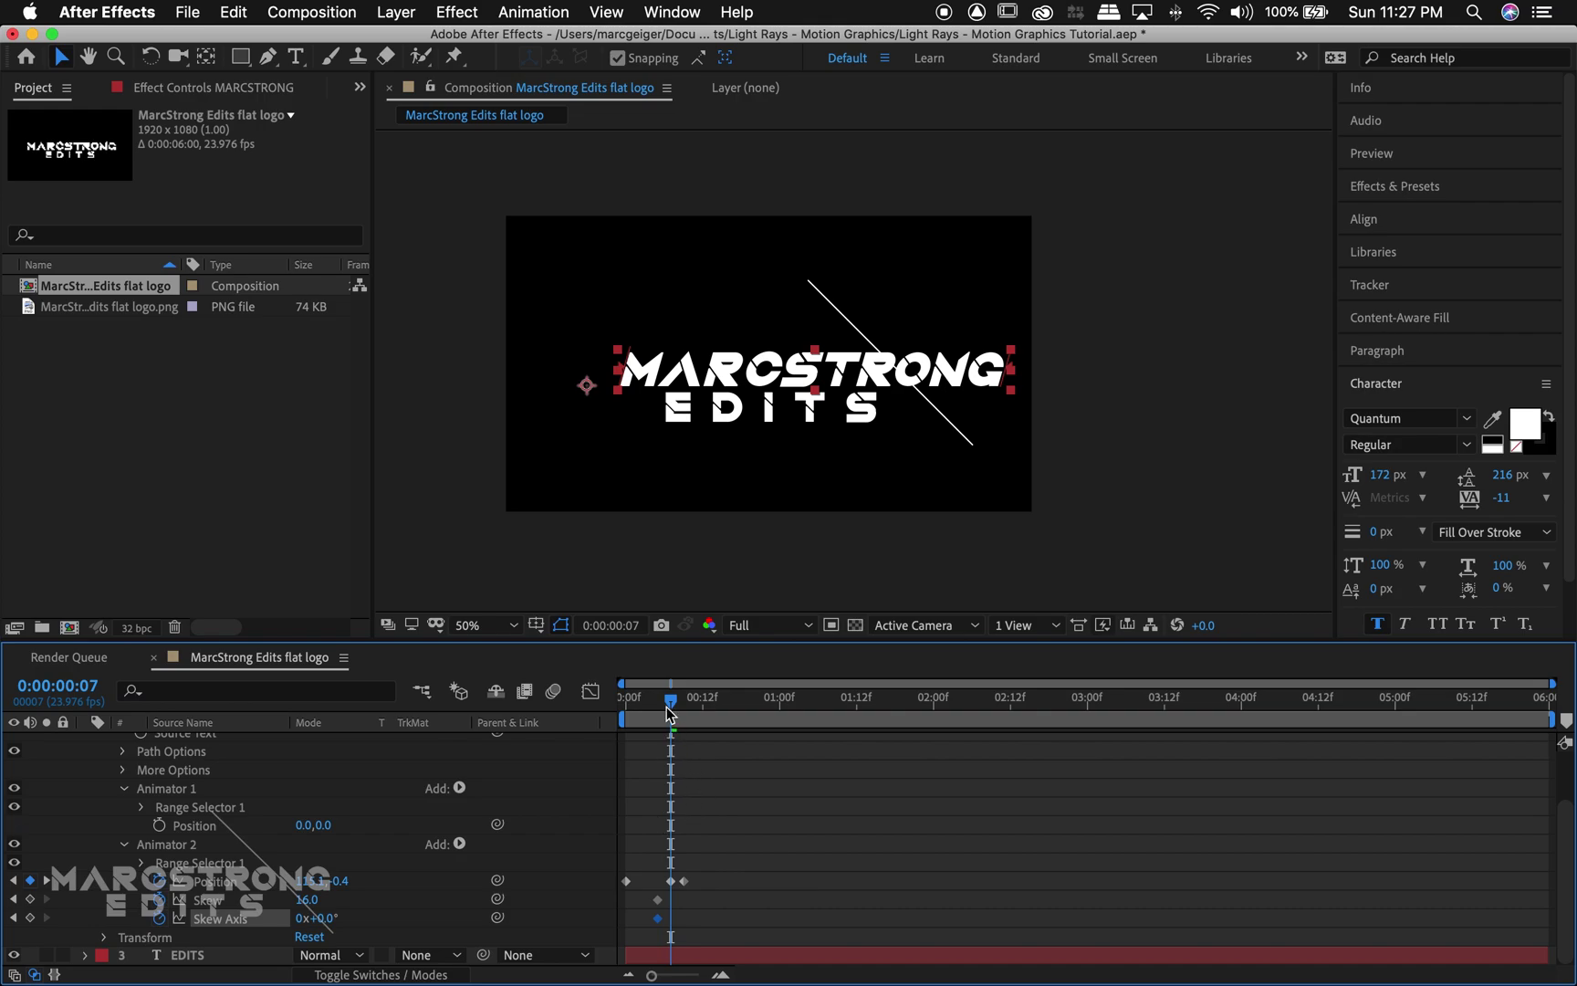
drag(308, 903, 276, 913)
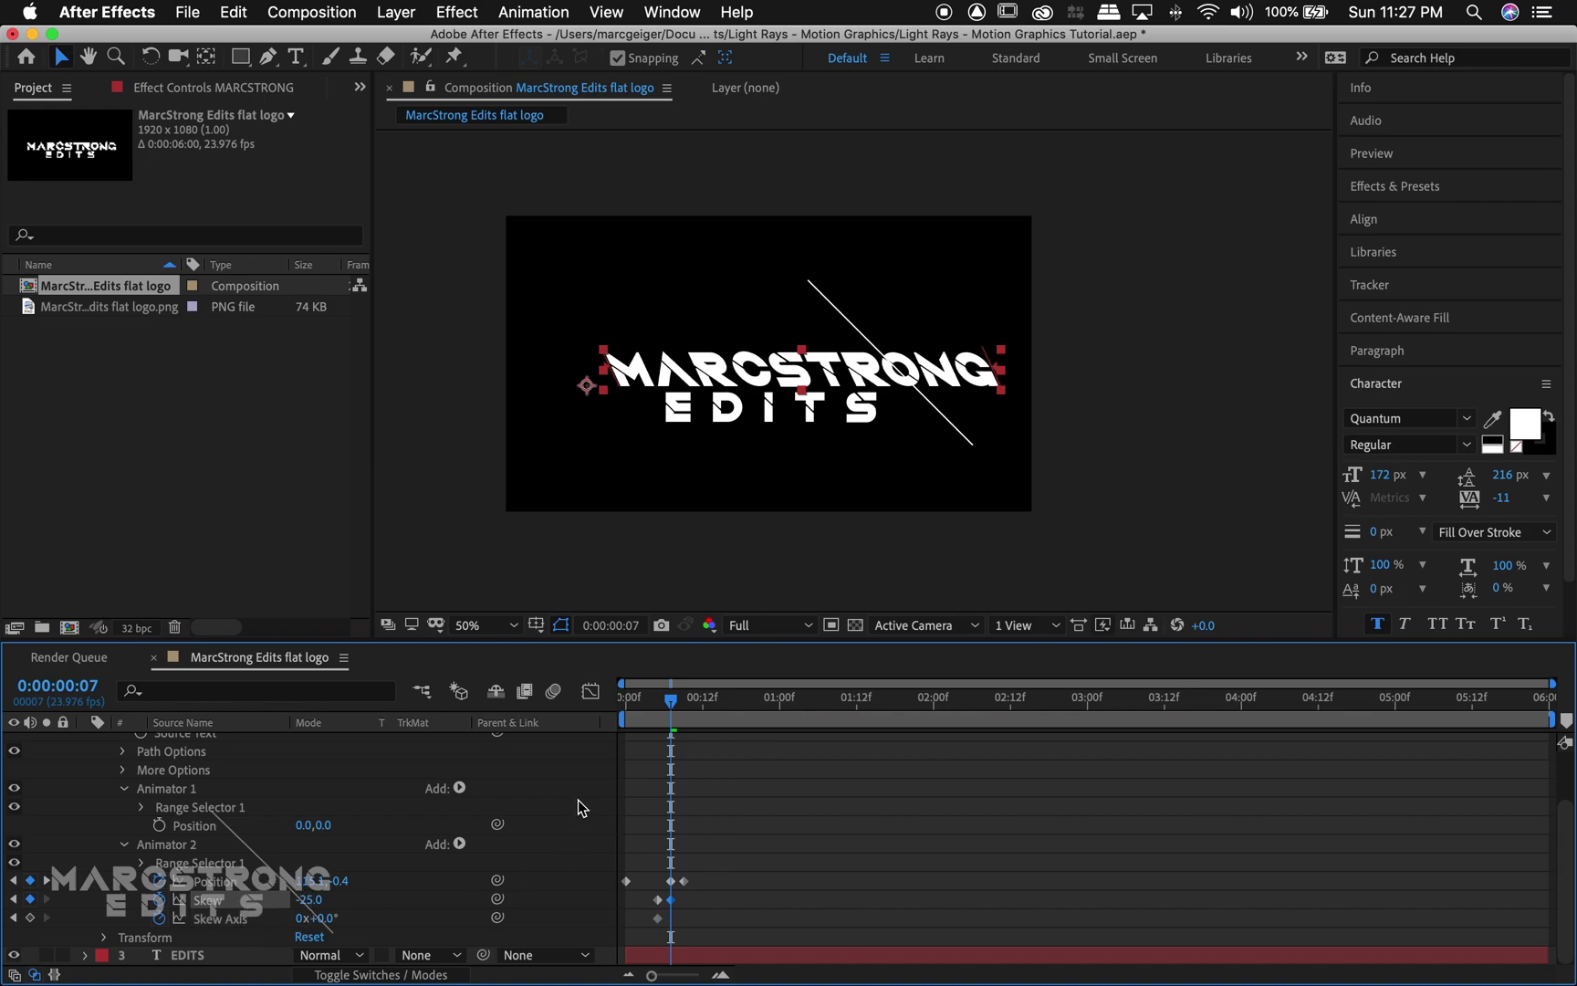
- Key Skew back to 0 at frame 9 and preview the leaning slide-in
drag(677, 711, 684, 710)
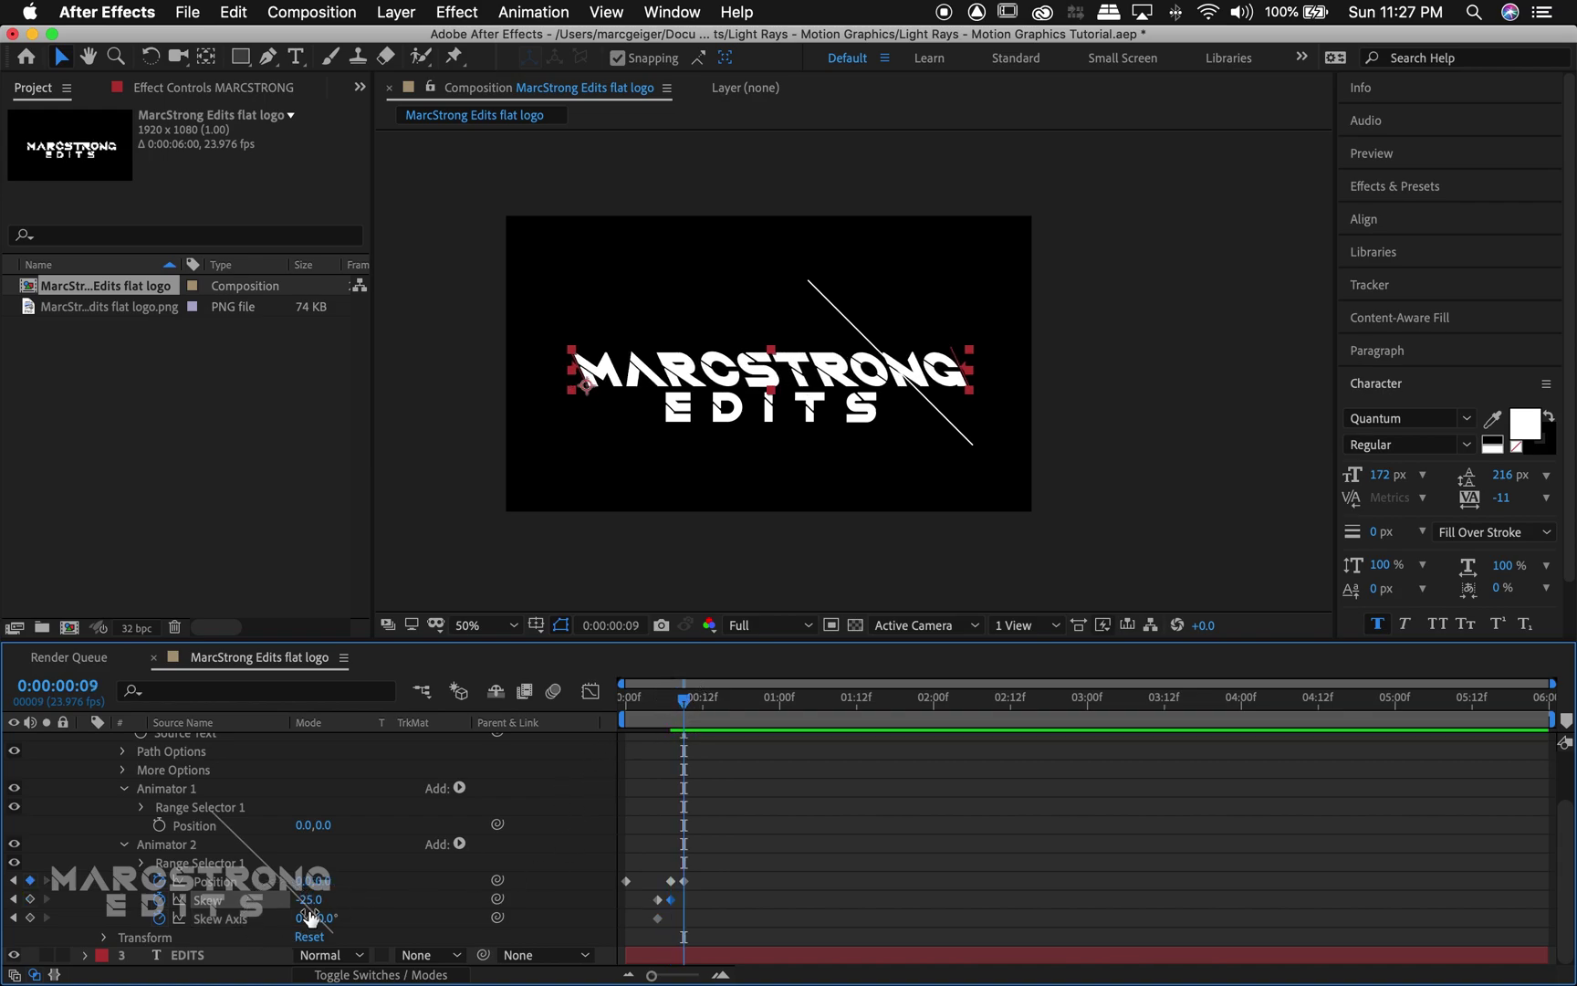
key(Return)
drag(685, 703, 596, 730)
key(space)
key(space)
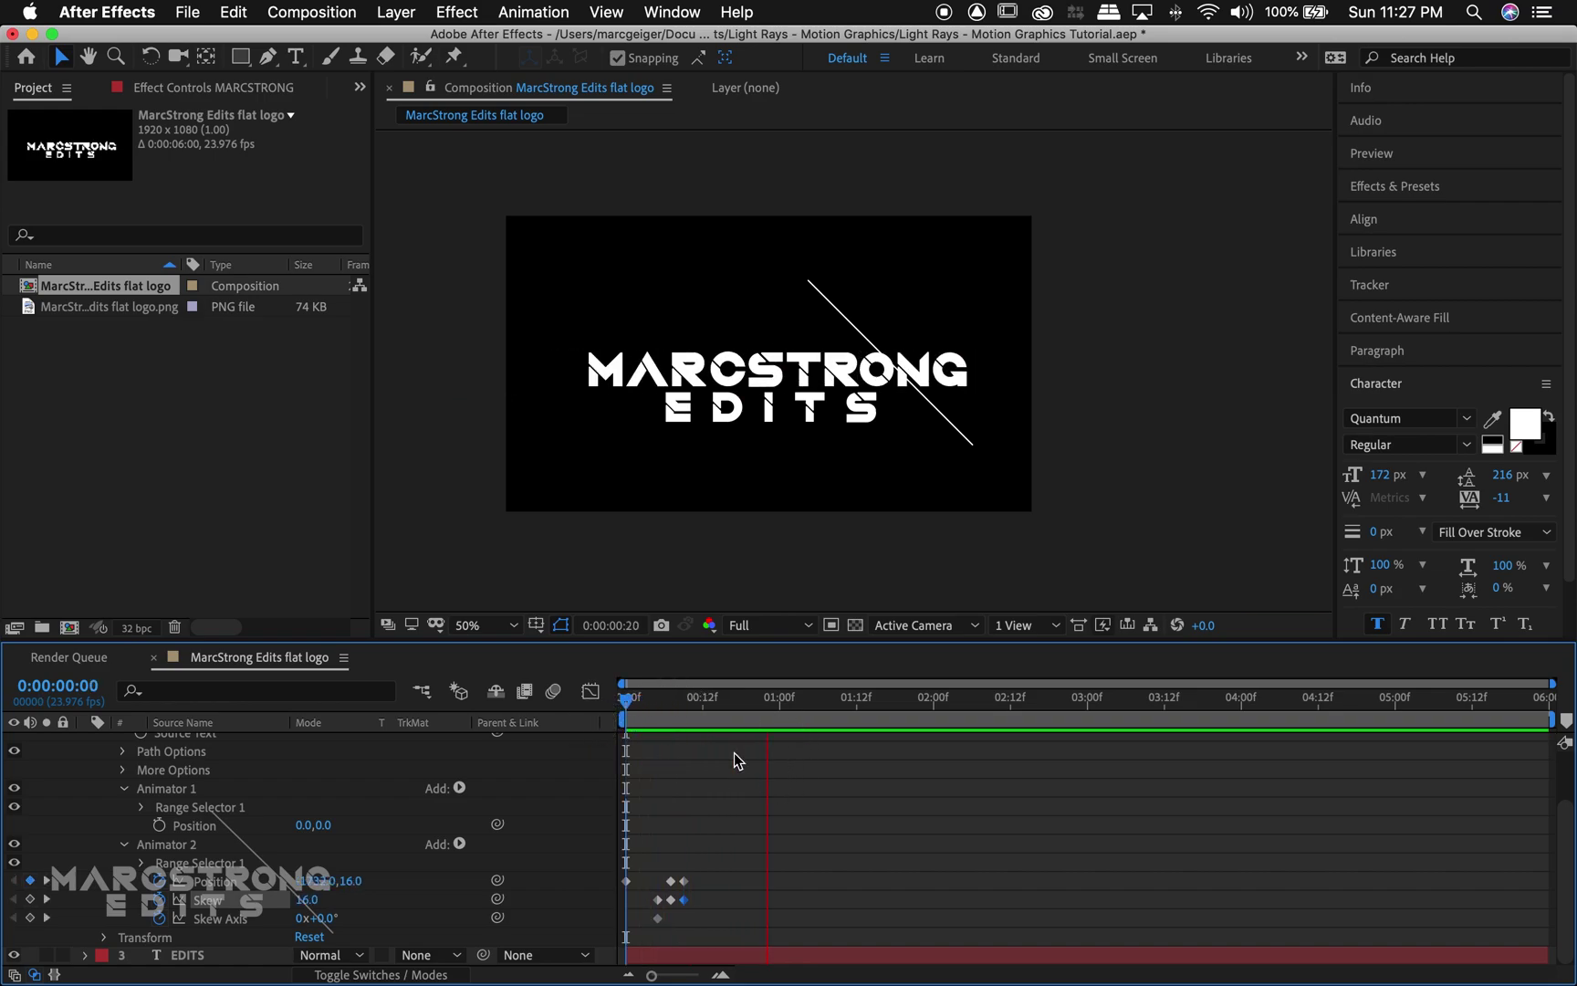
key(space)
key(space)
- Shift the Skew keyframes two frames later, starting at 16 on frame 7, and un-animate Skew Axis
drag(651, 698, 673, 712)
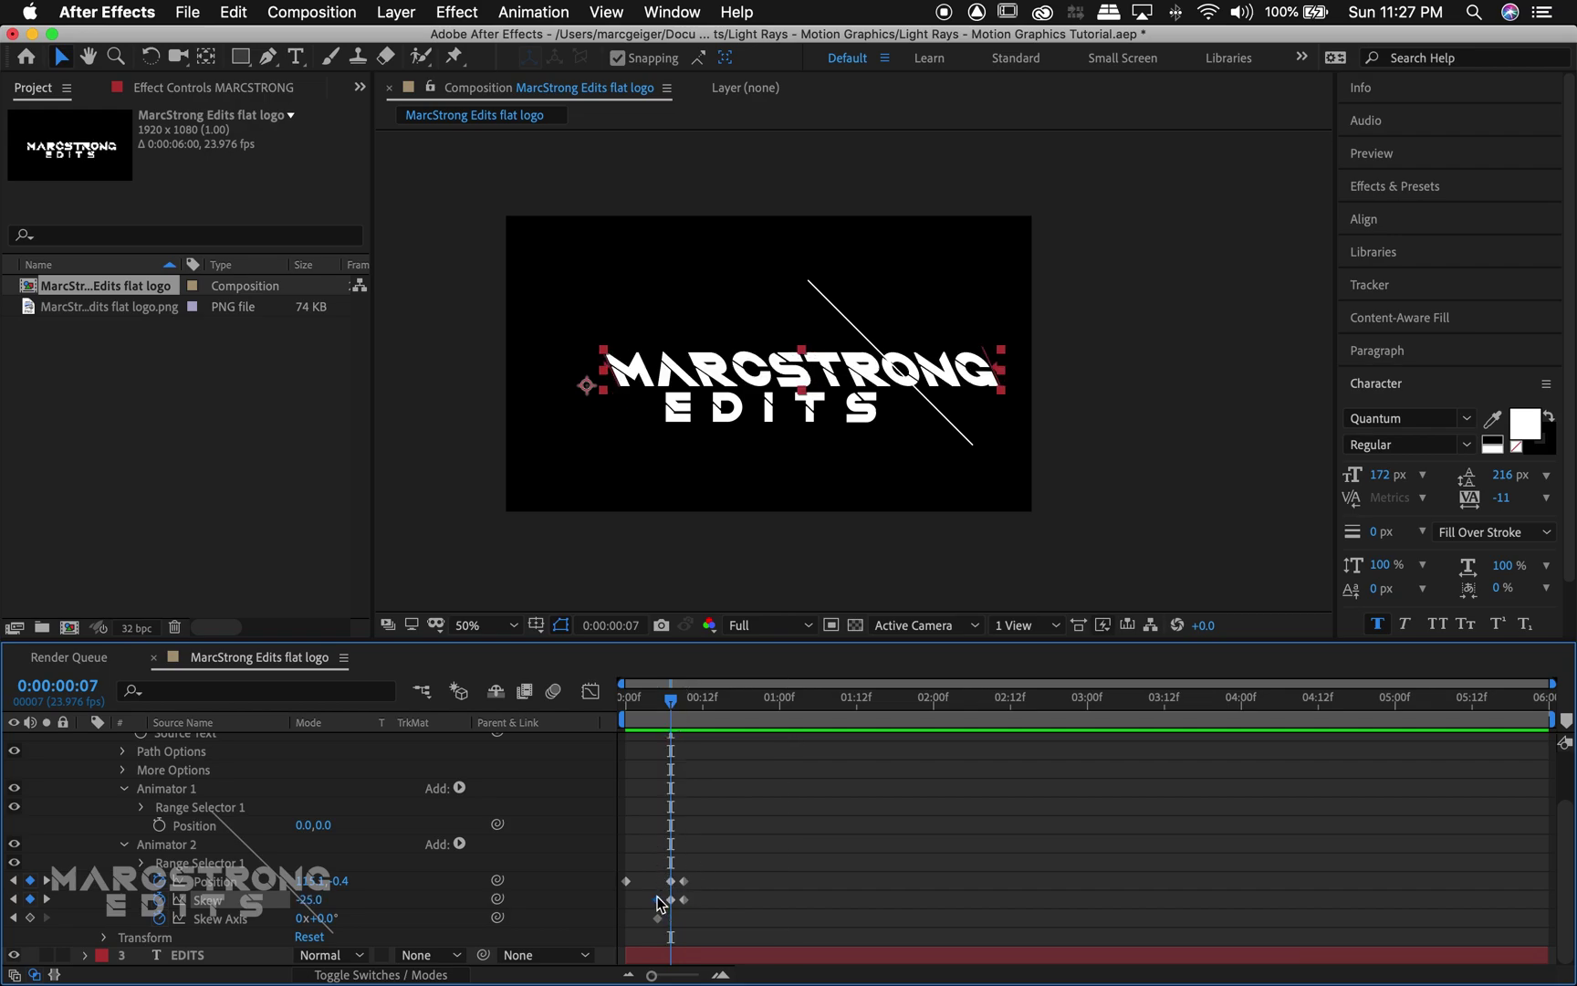
drag(645, 922, 700, 908)
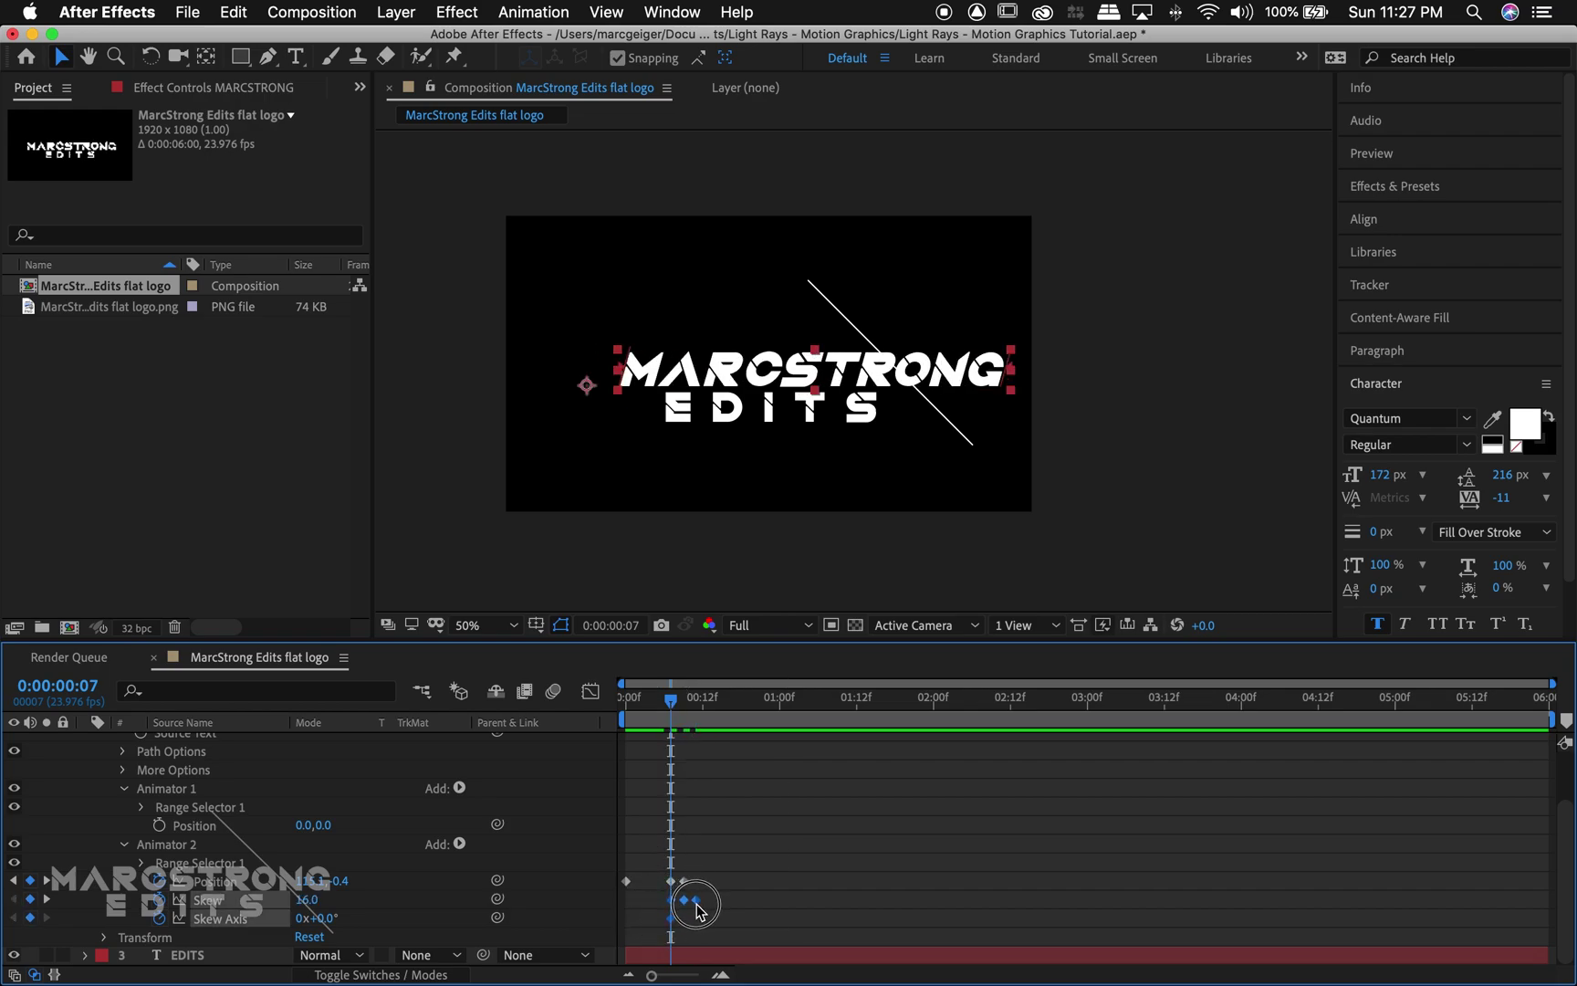
click(739, 826)
drag(671, 703, 621, 721)
key(space)
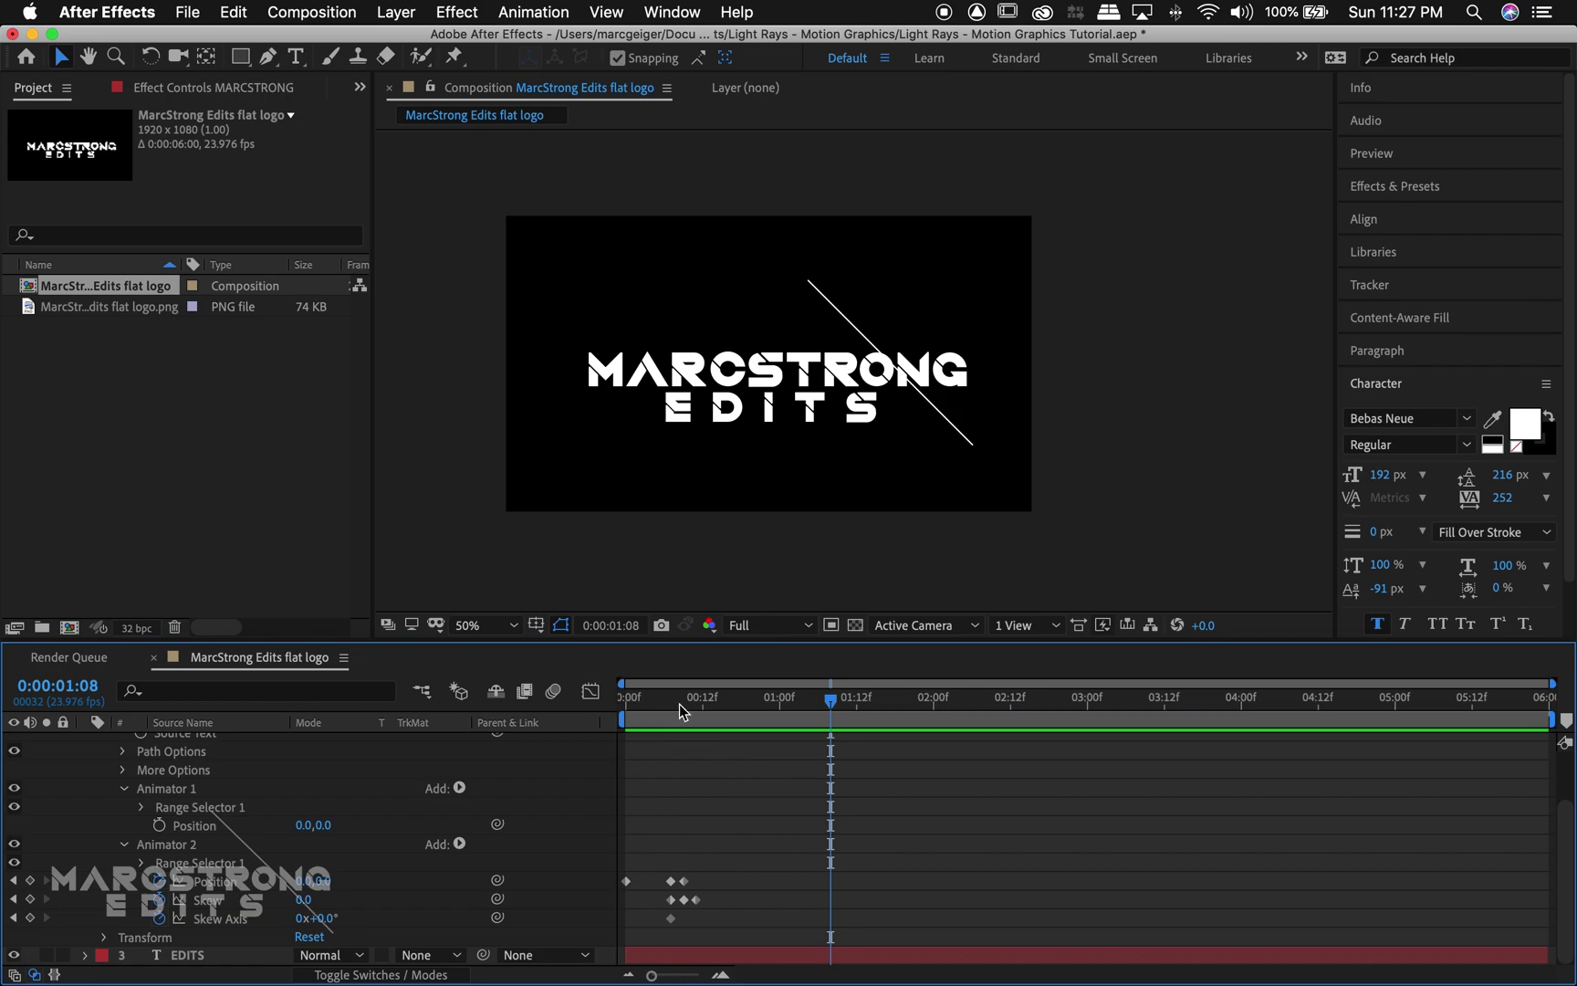
click(159, 917)
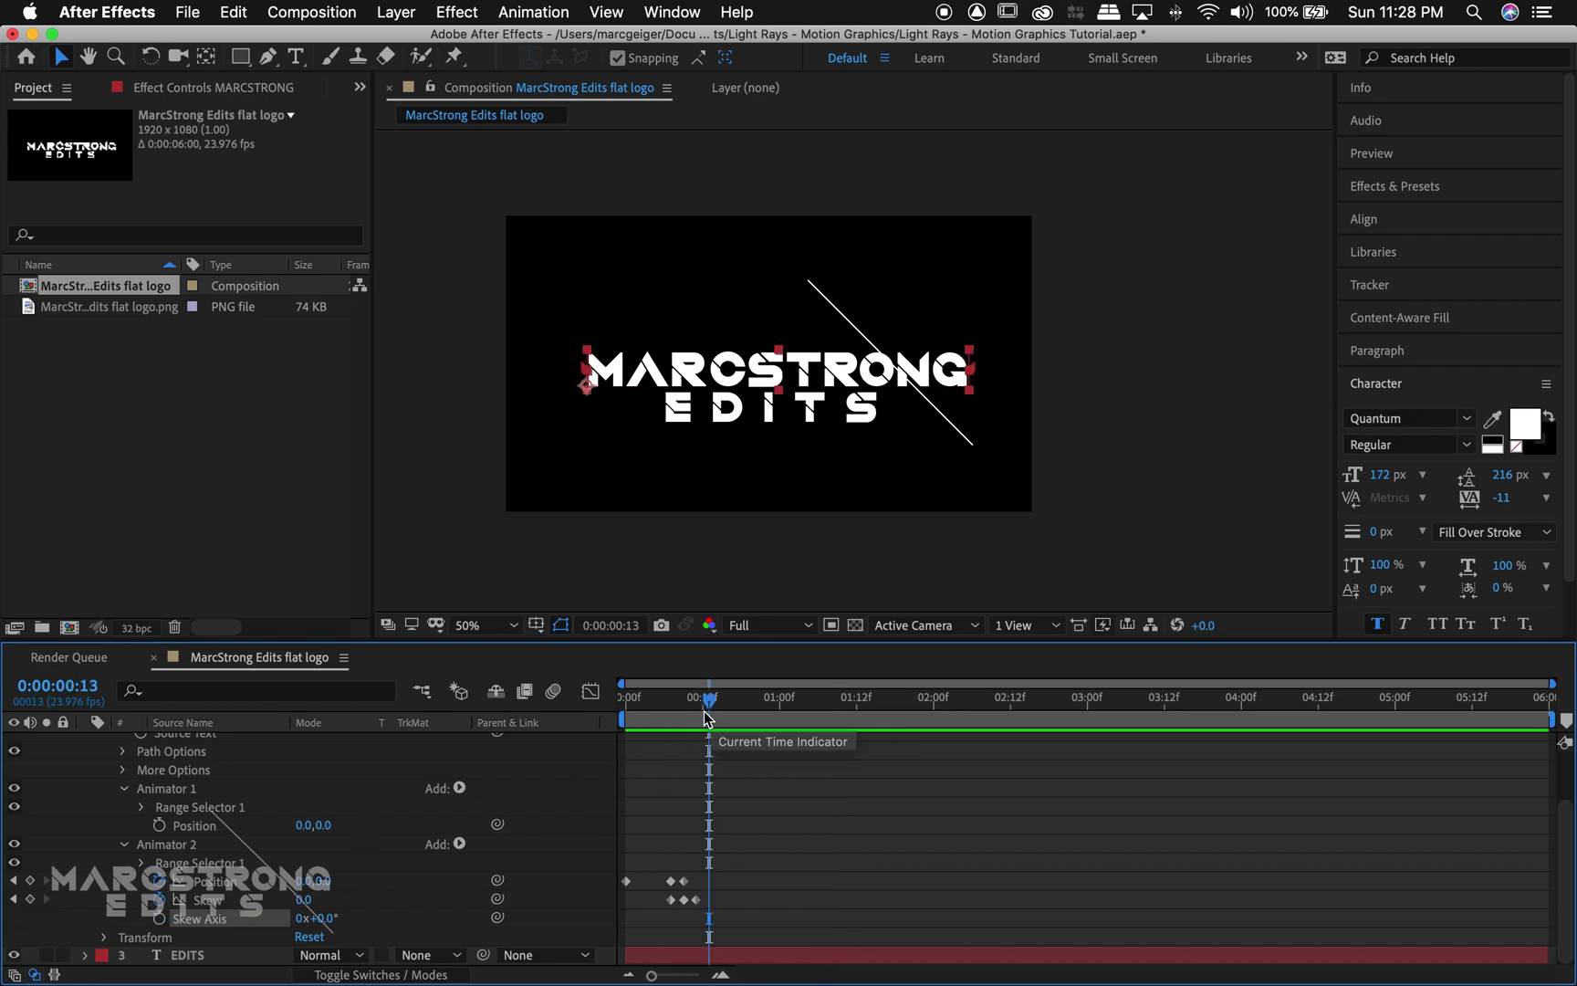
- Add an Opacity text animator to the EDITS layer
click(700, 412)
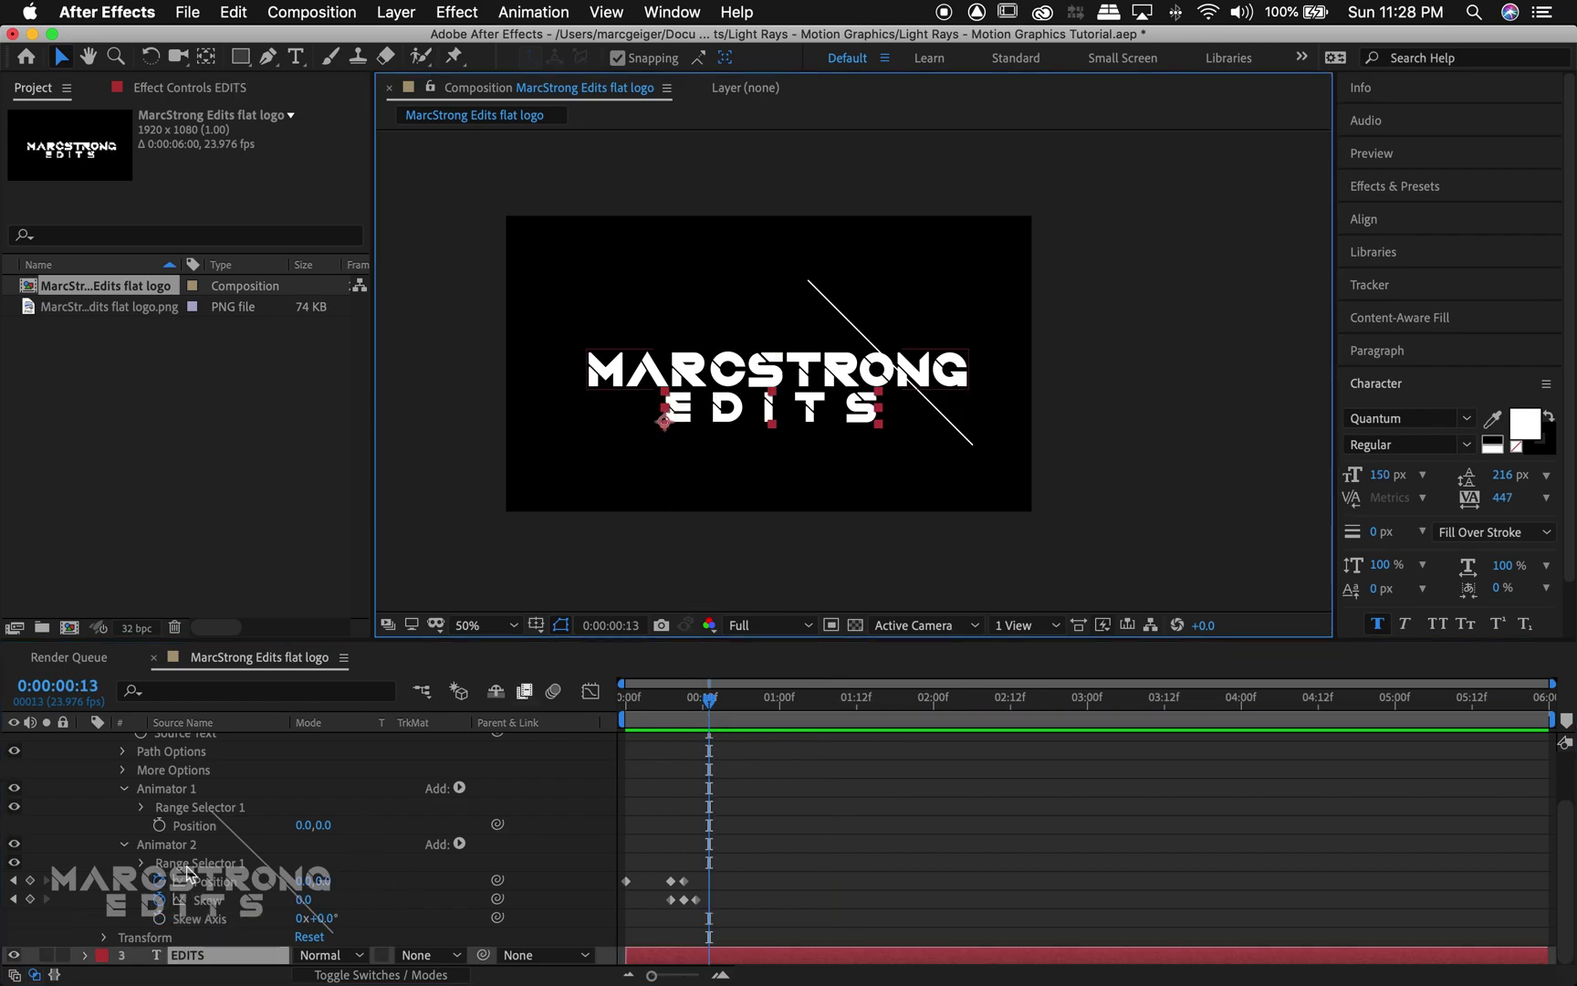
key(u)
click(89, 763)
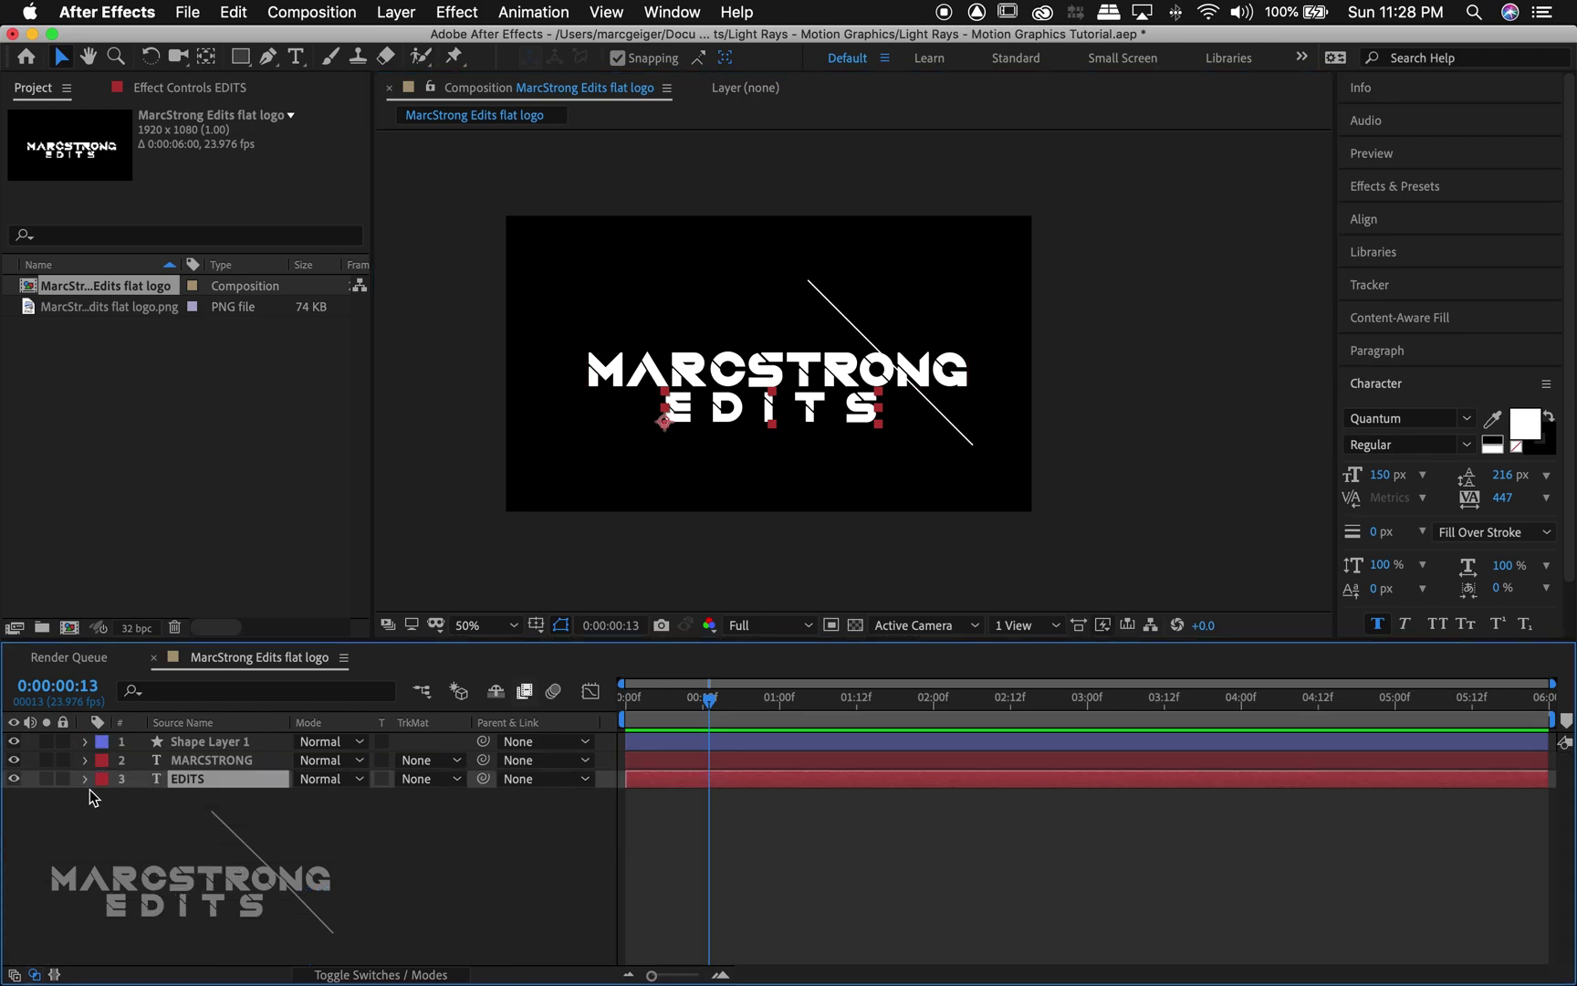
click(86, 778)
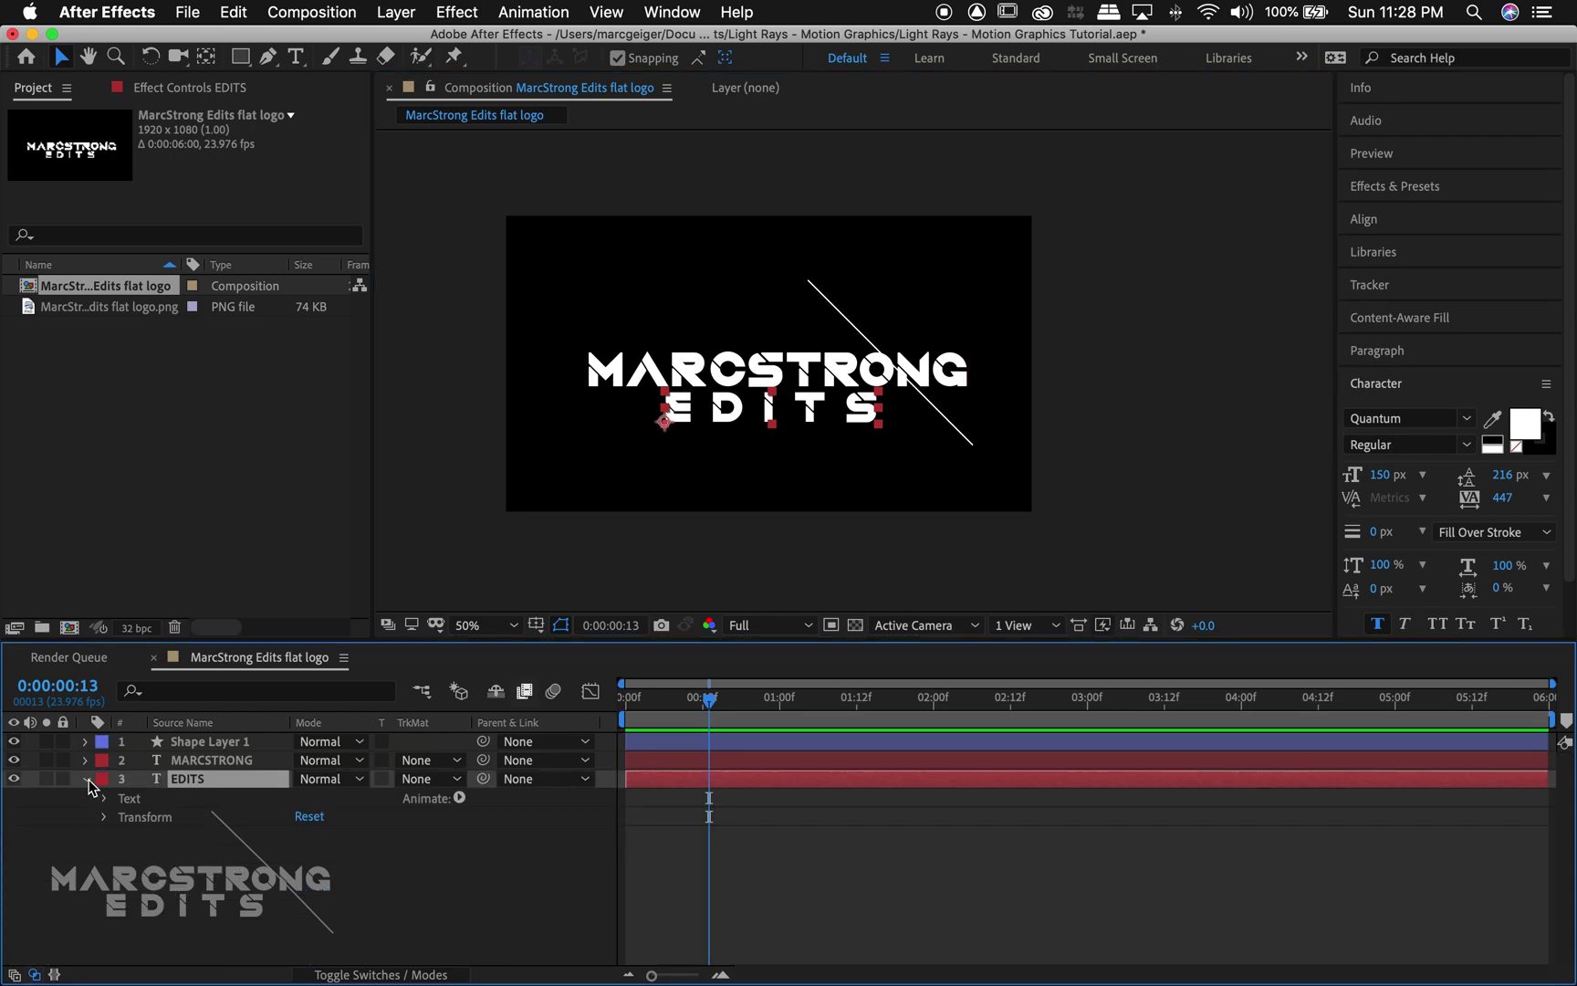
click(460, 798)
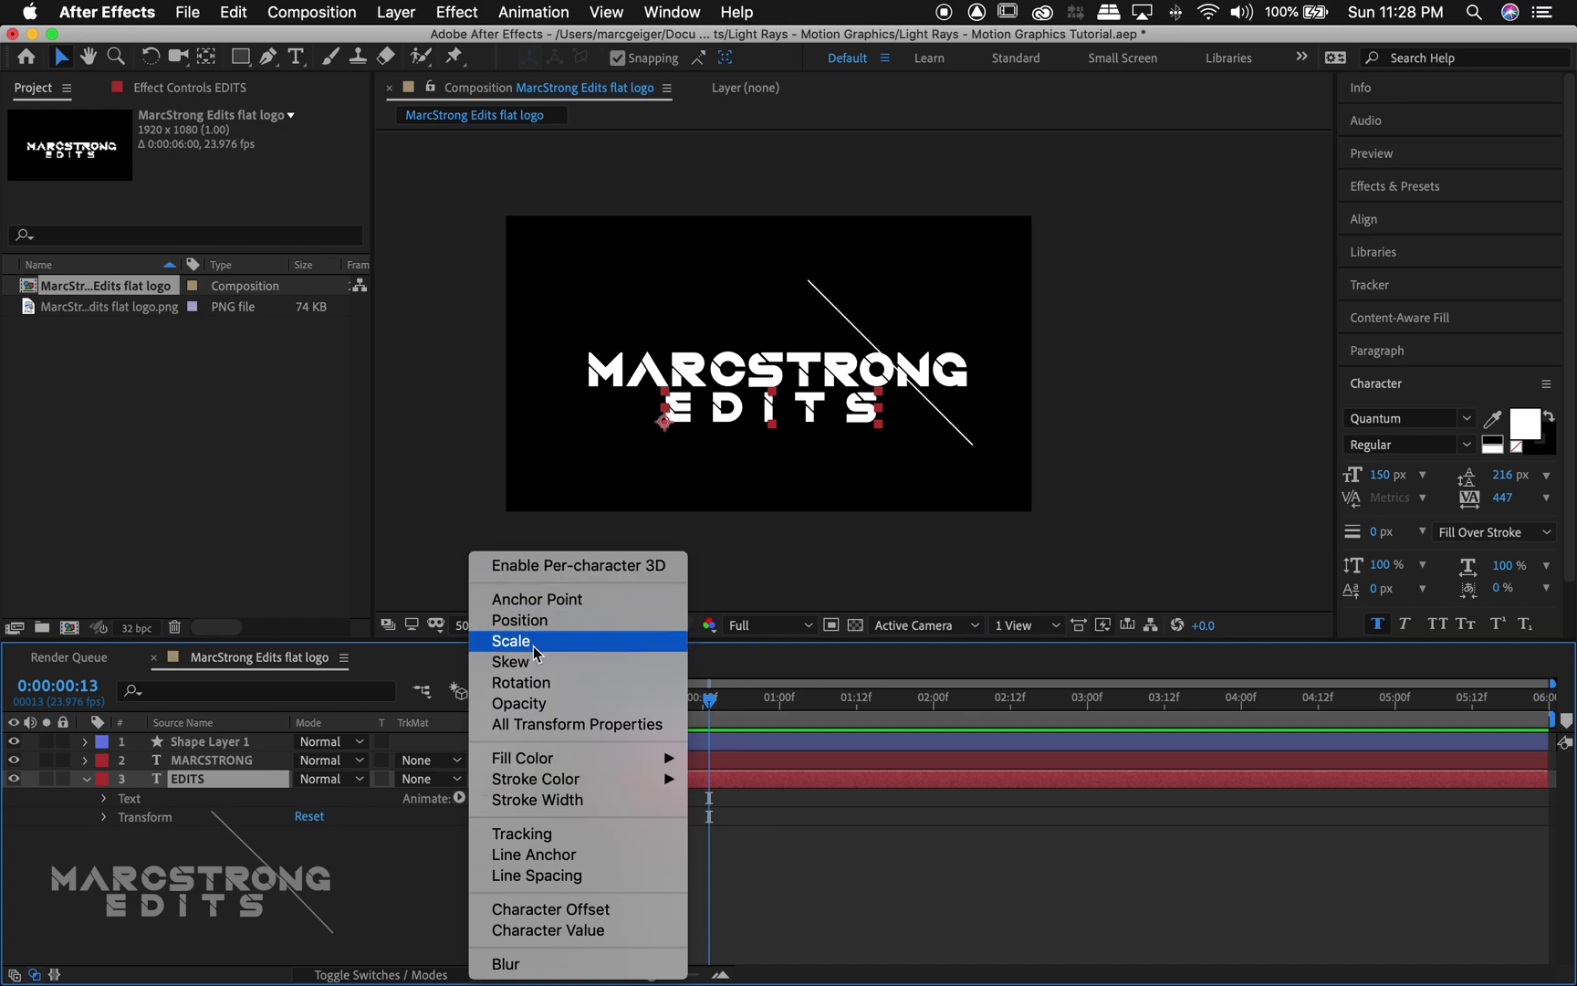
click(517, 704)
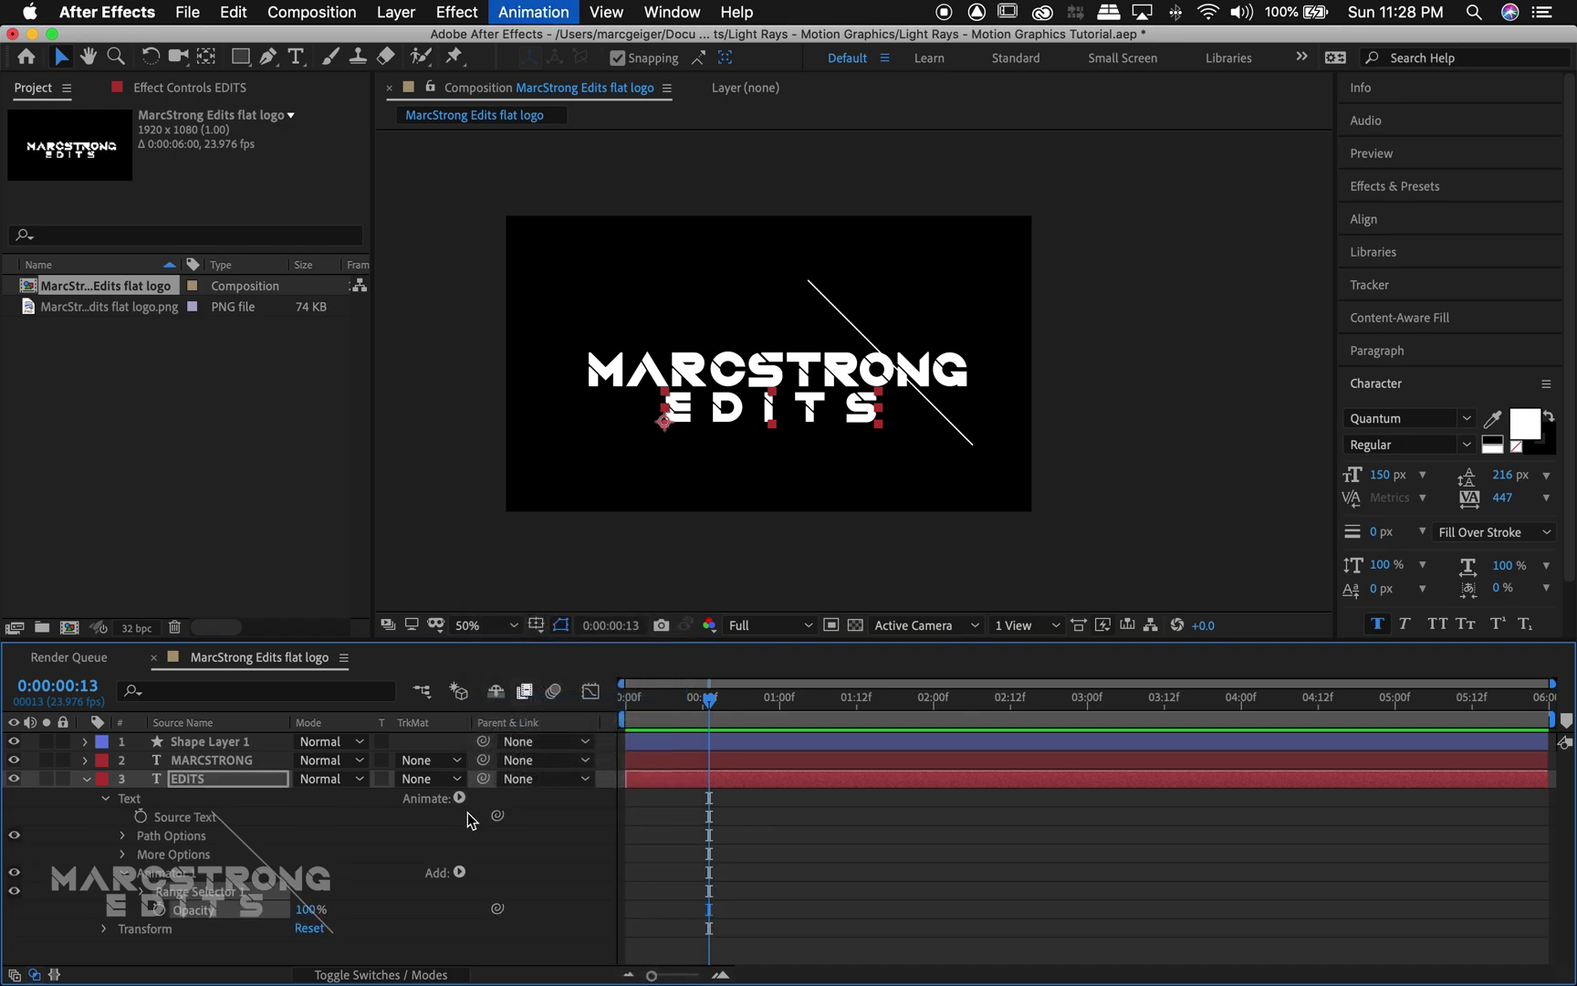
- Keyframe EDITS opacity from 0% at frame 13 to 100% at frame 17, then preview
click(160, 911)
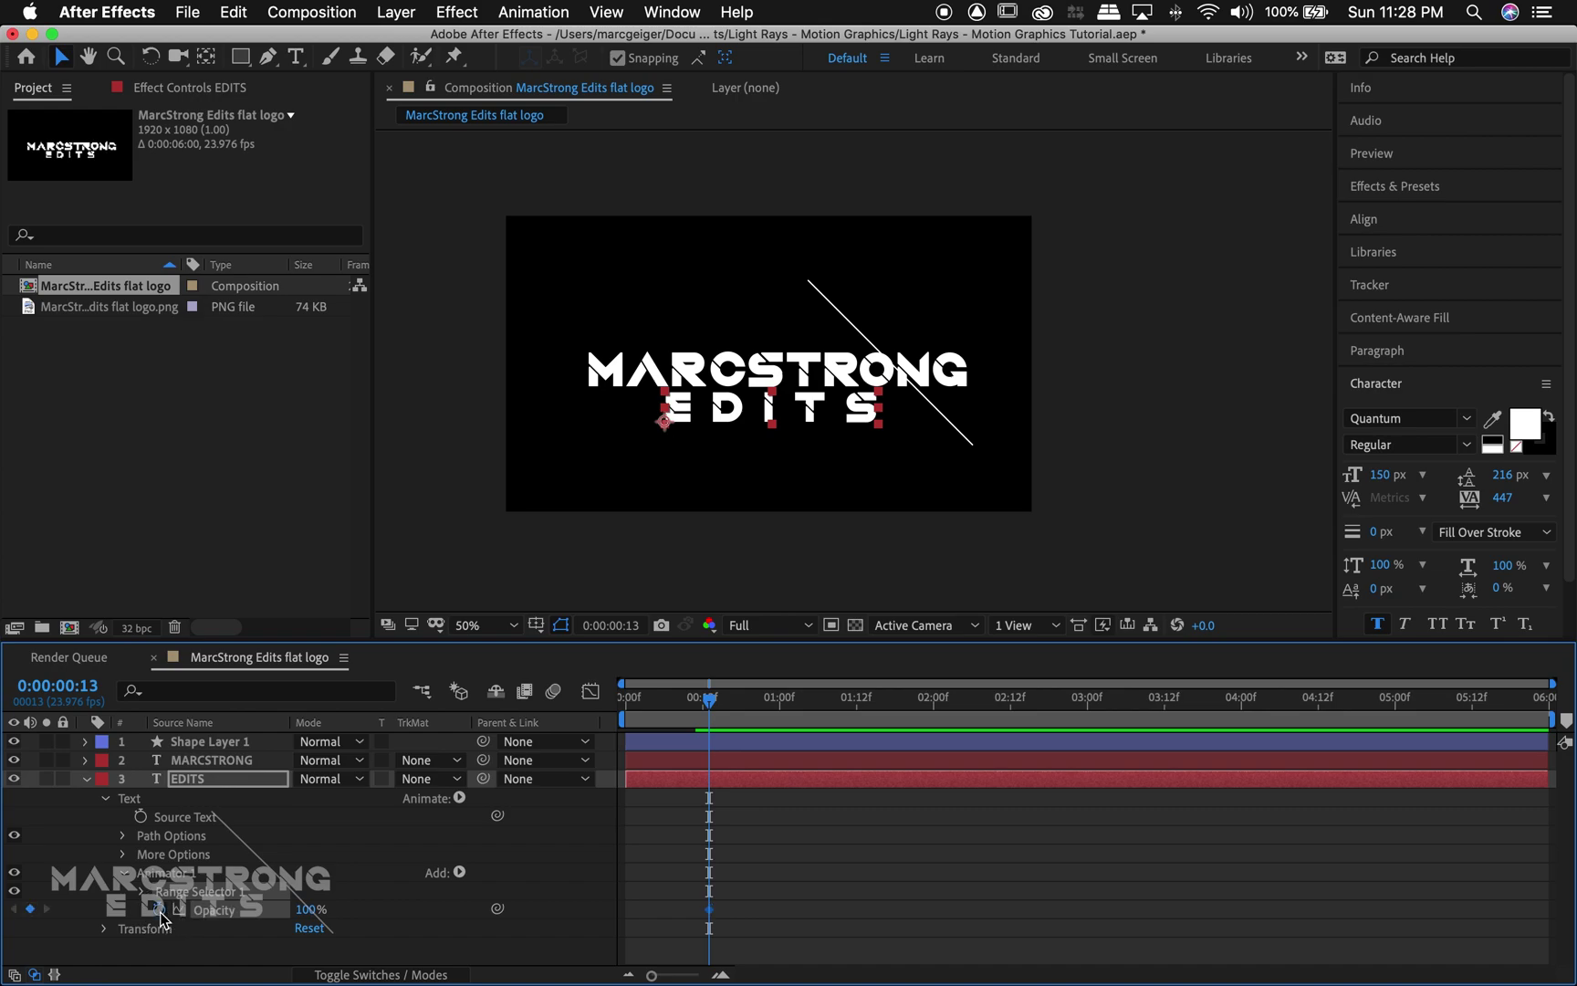
drag(709, 910, 736, 910)
click(310, 911)
text(0)
key(Return)
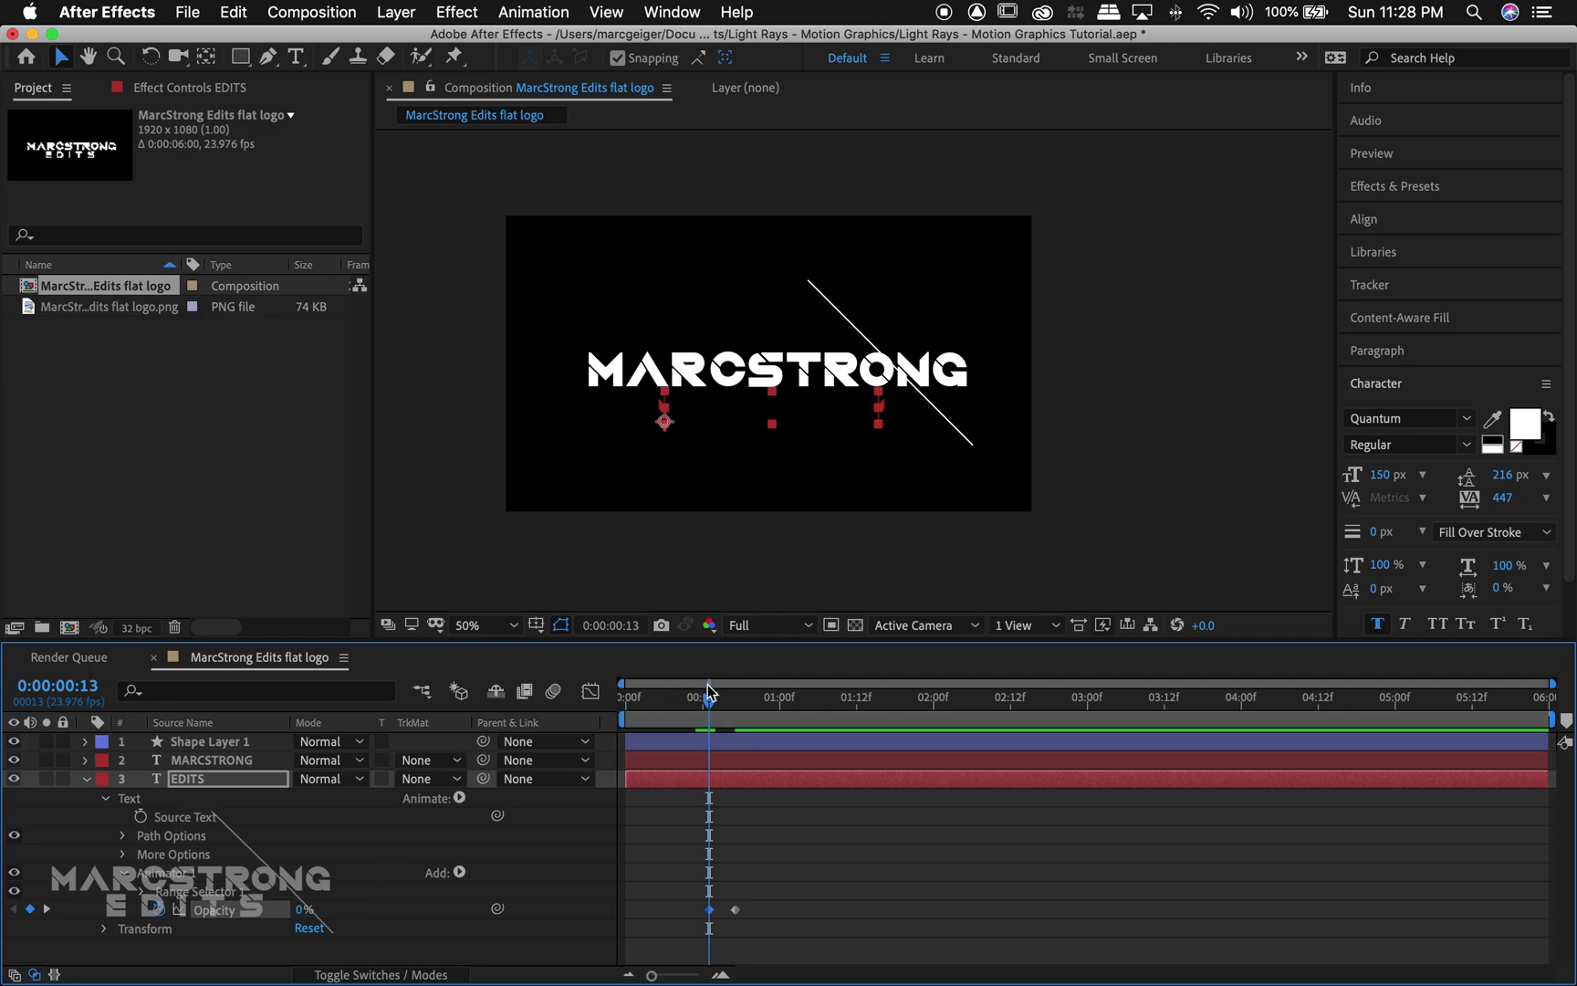
key(Home)
key(space)
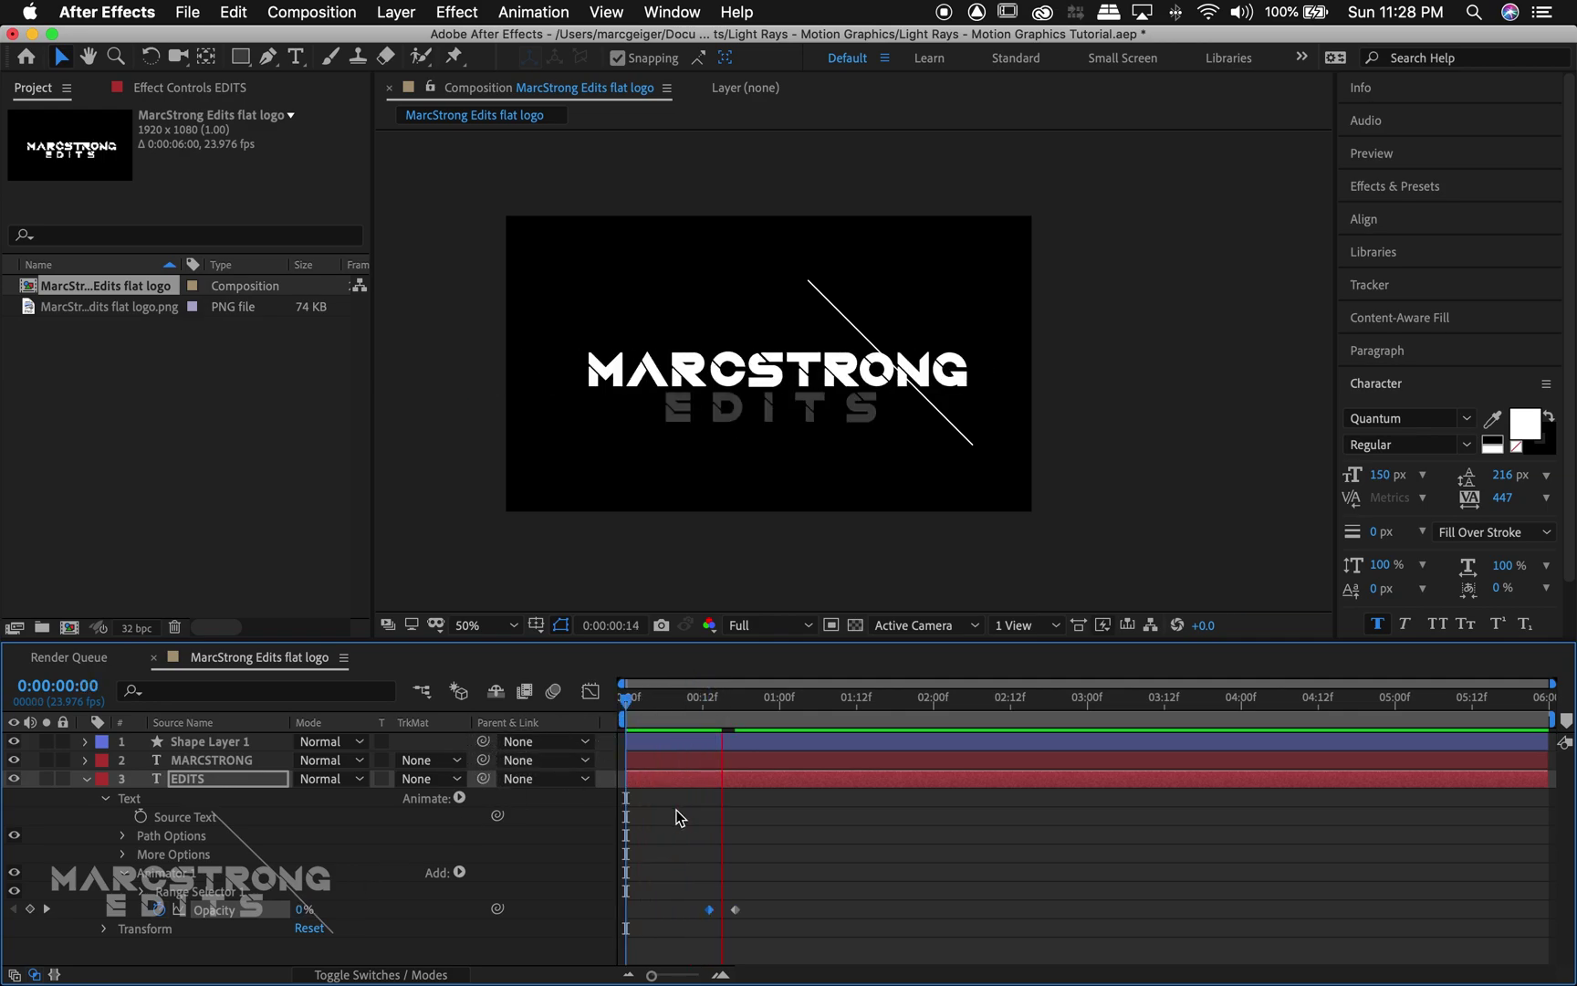
key(space)
drag(743, 703, 726, 726)
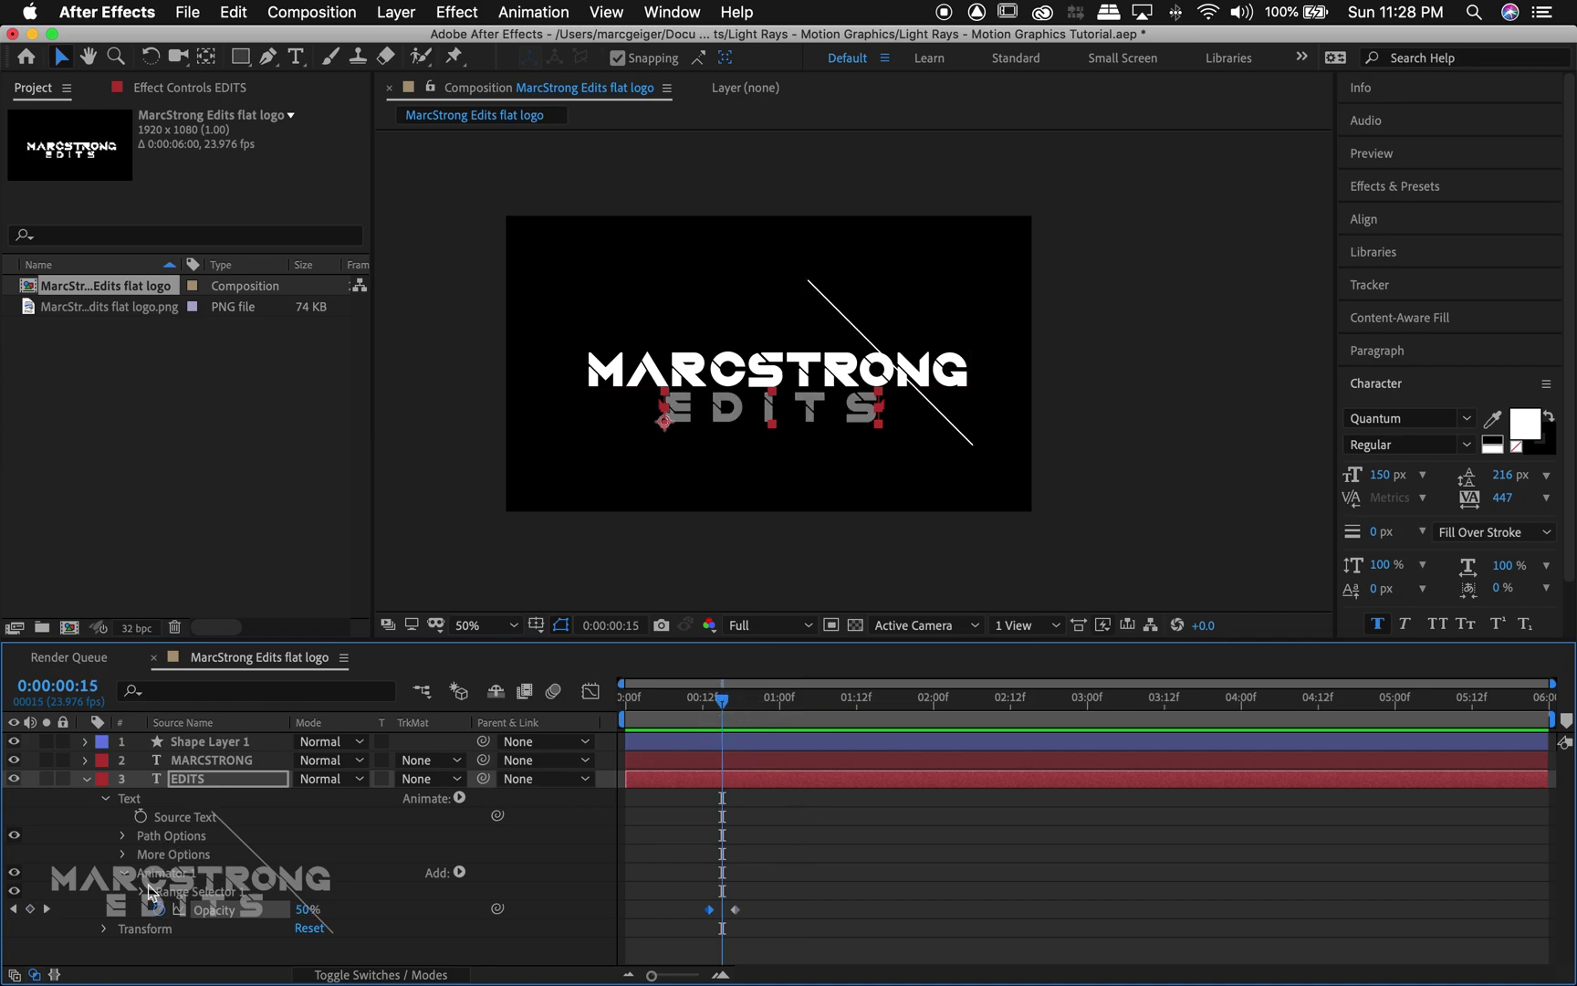
- Add Position to the EDITS animator, keyed from 0,-149 at frame 13 to 0,0 at frame 17
click(458, 798)
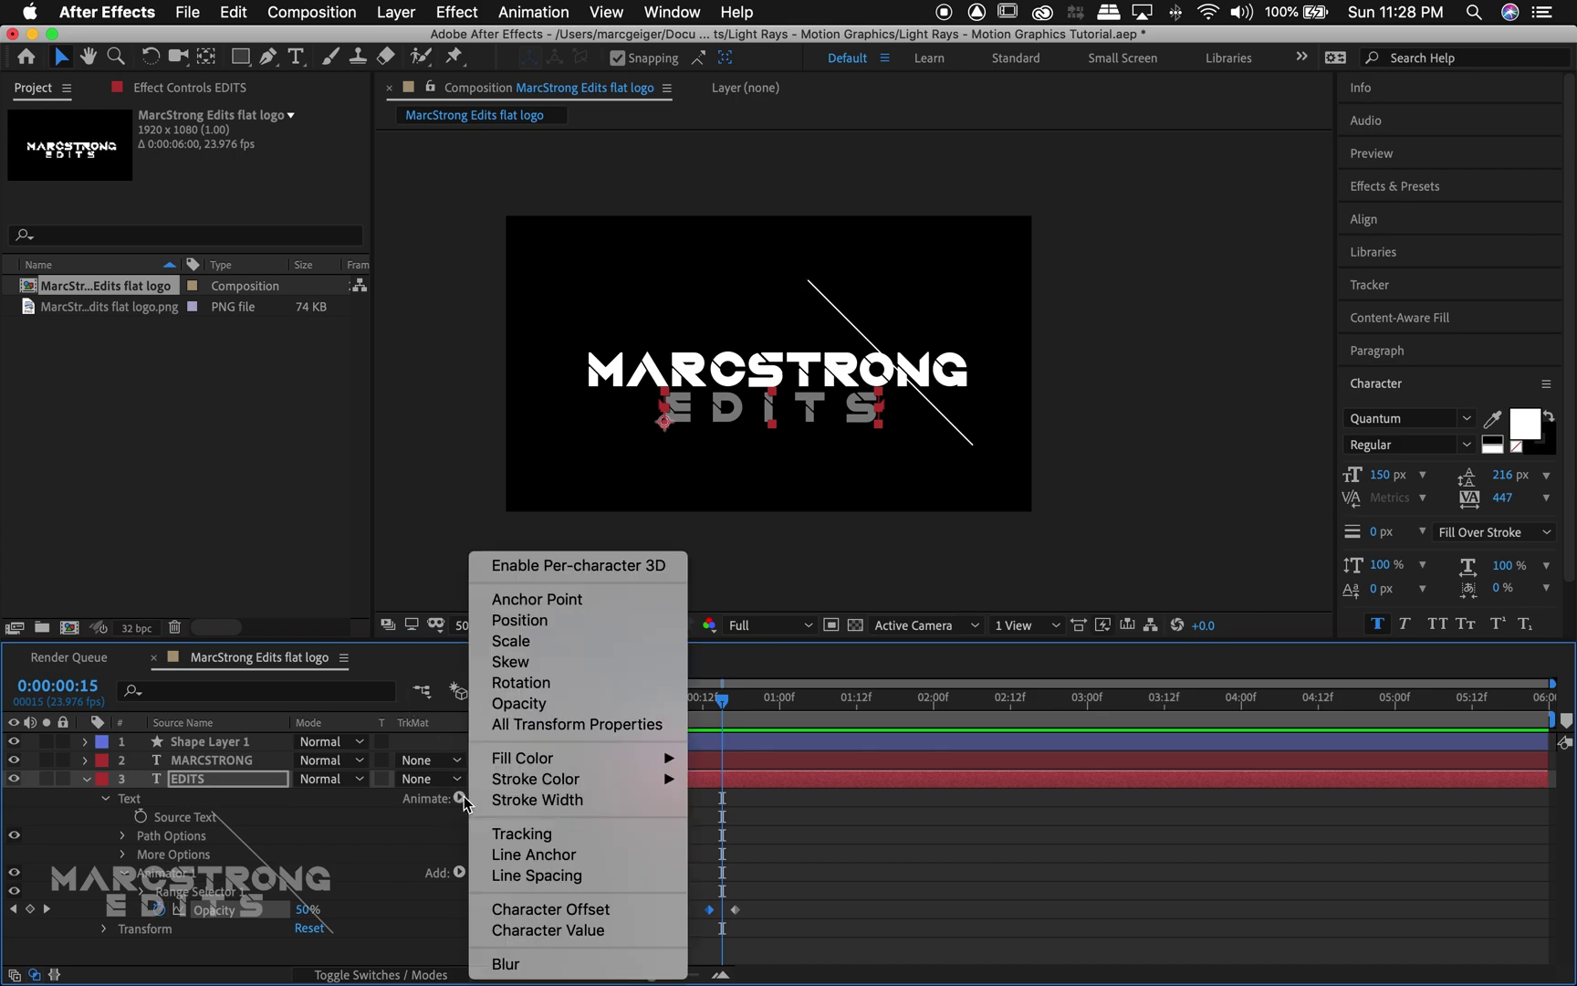
click(511, 620)
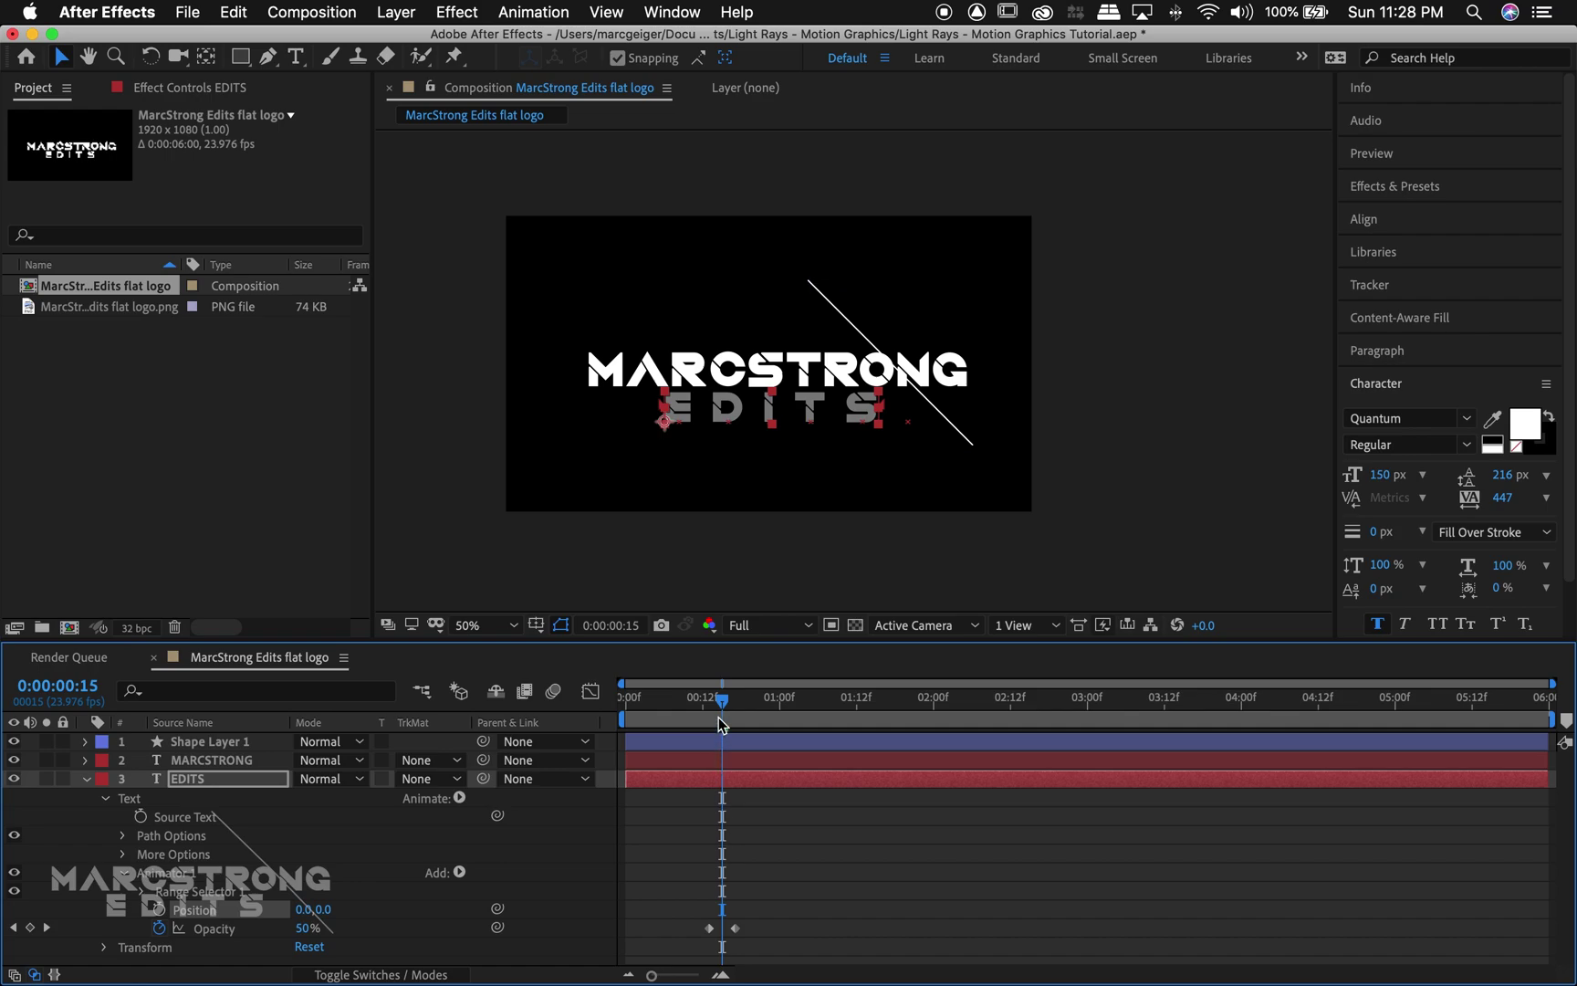
drag(722, 700, 709, 700)
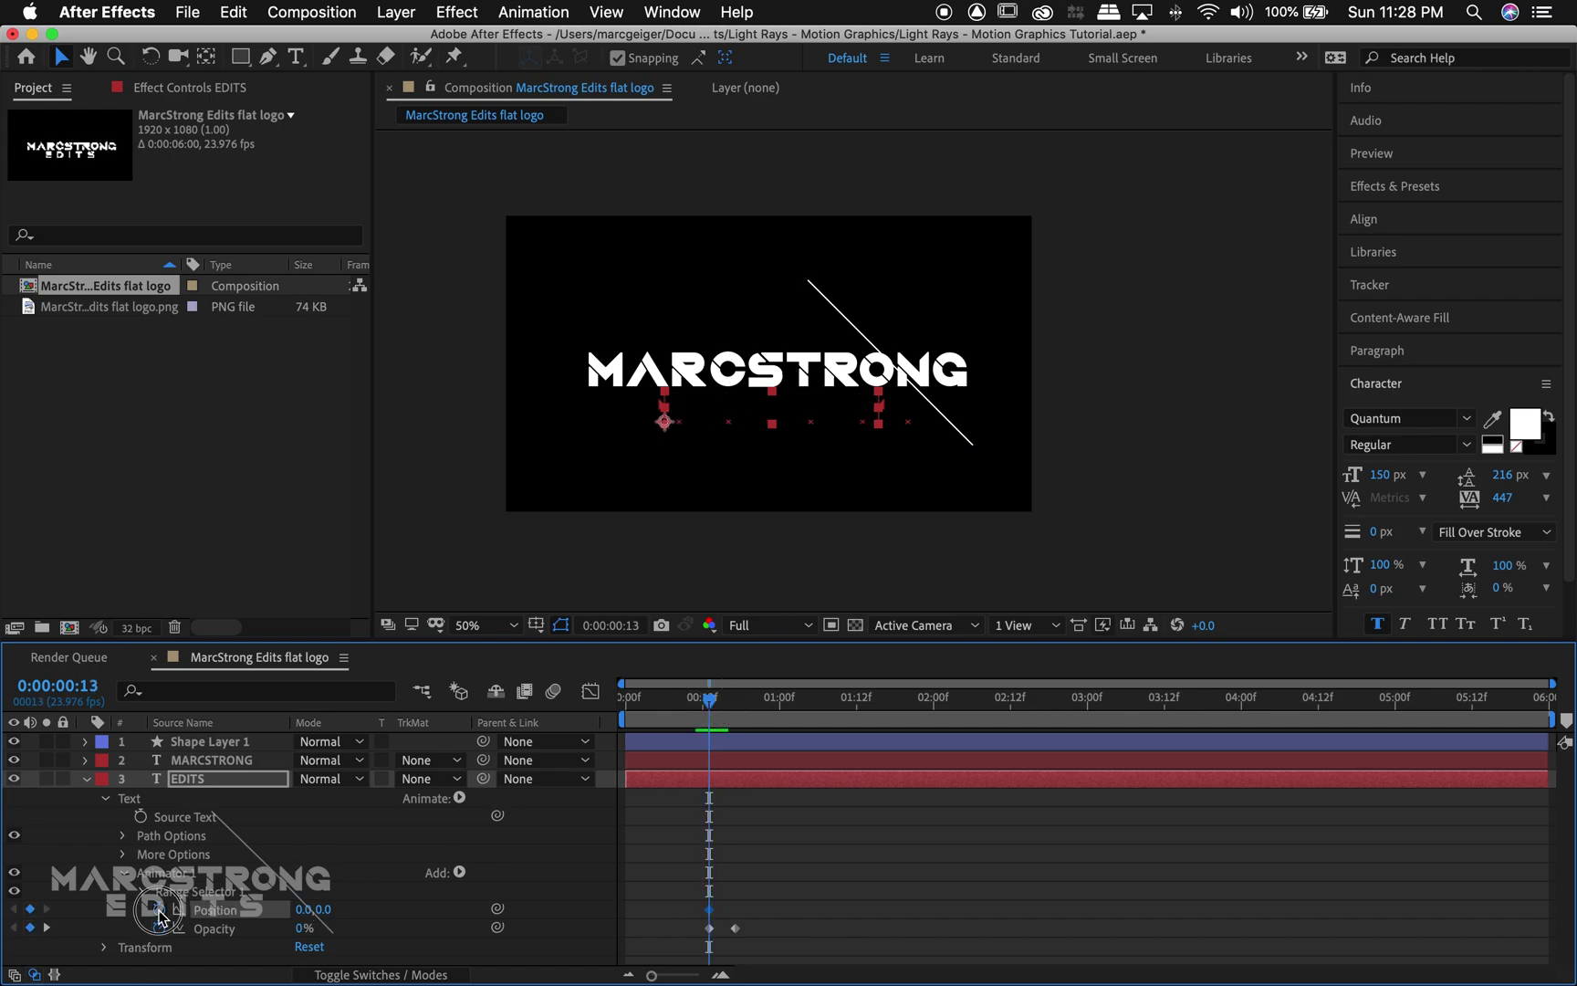
drag(704, 700, 735, 700)
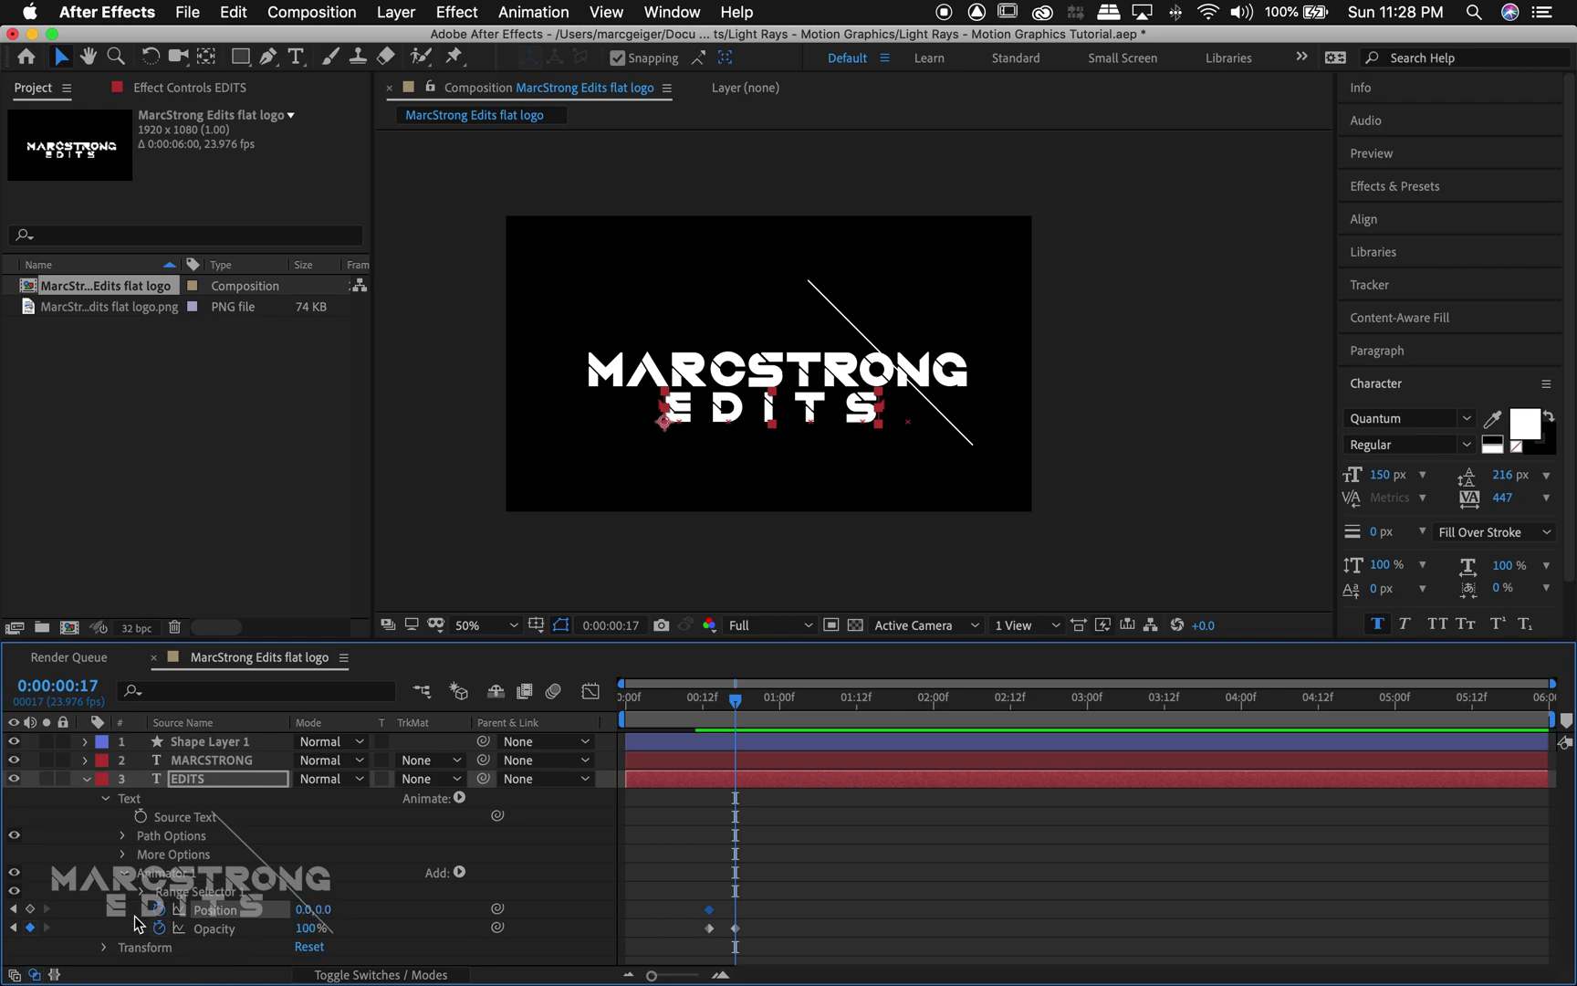
drag(709, 909, 736, 909)
drag(744, 707, 709, 703)
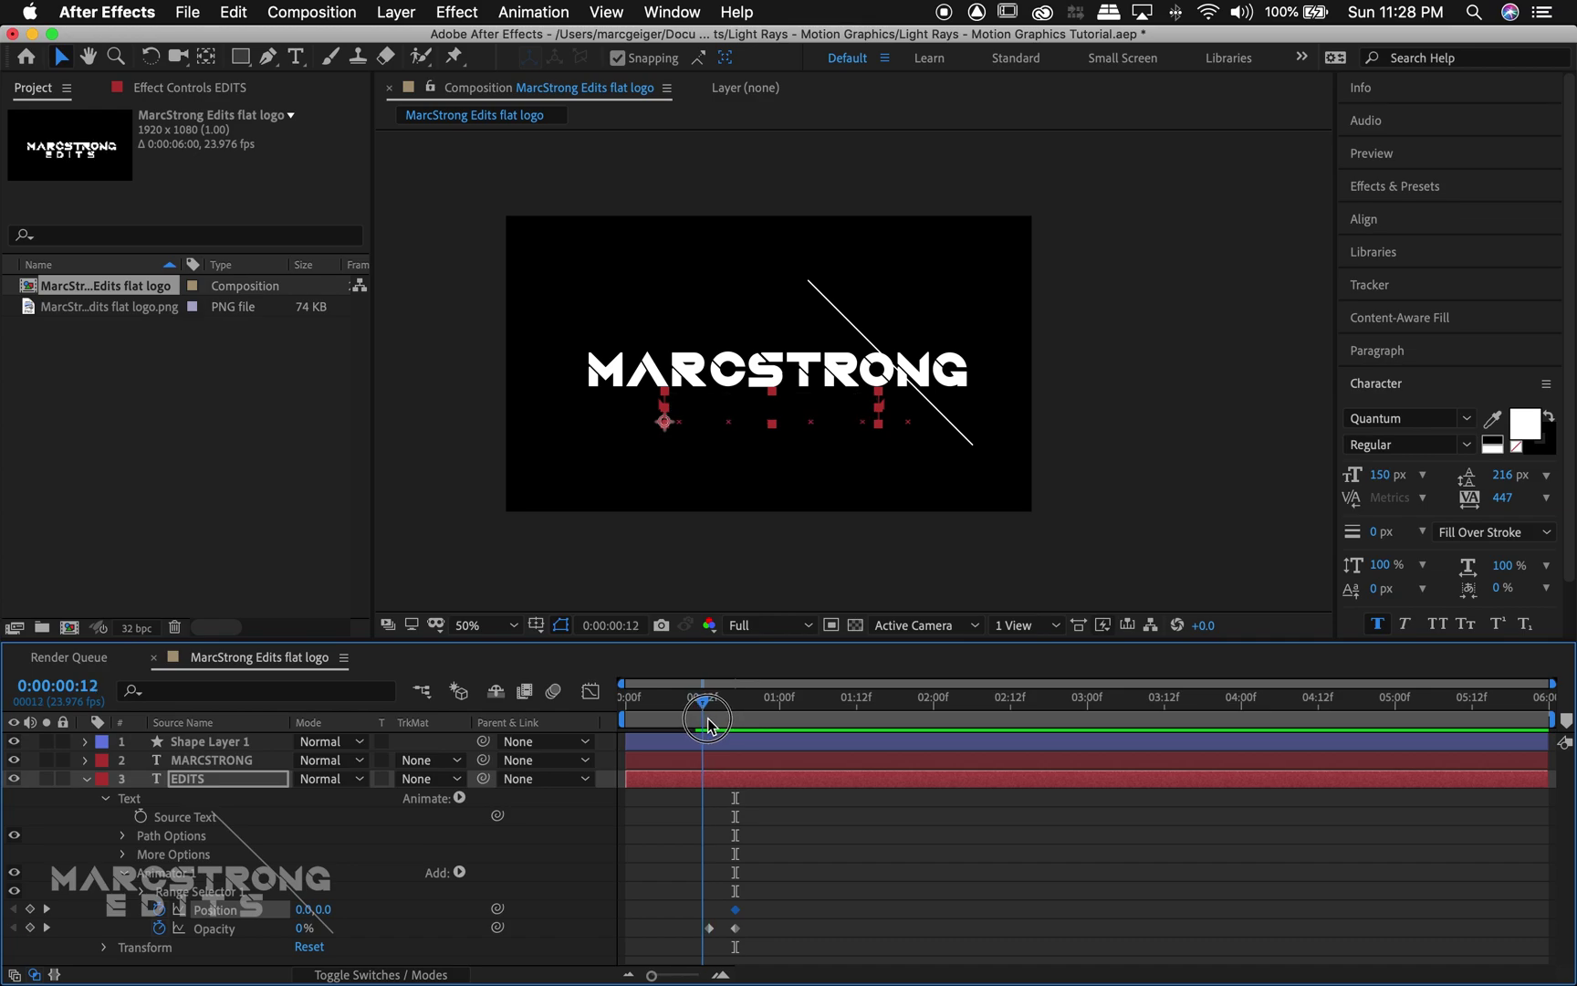
drag(322, 916, 158, 909)
- Preview EDITS sliding down and fading in with the full logo animation
key(space)
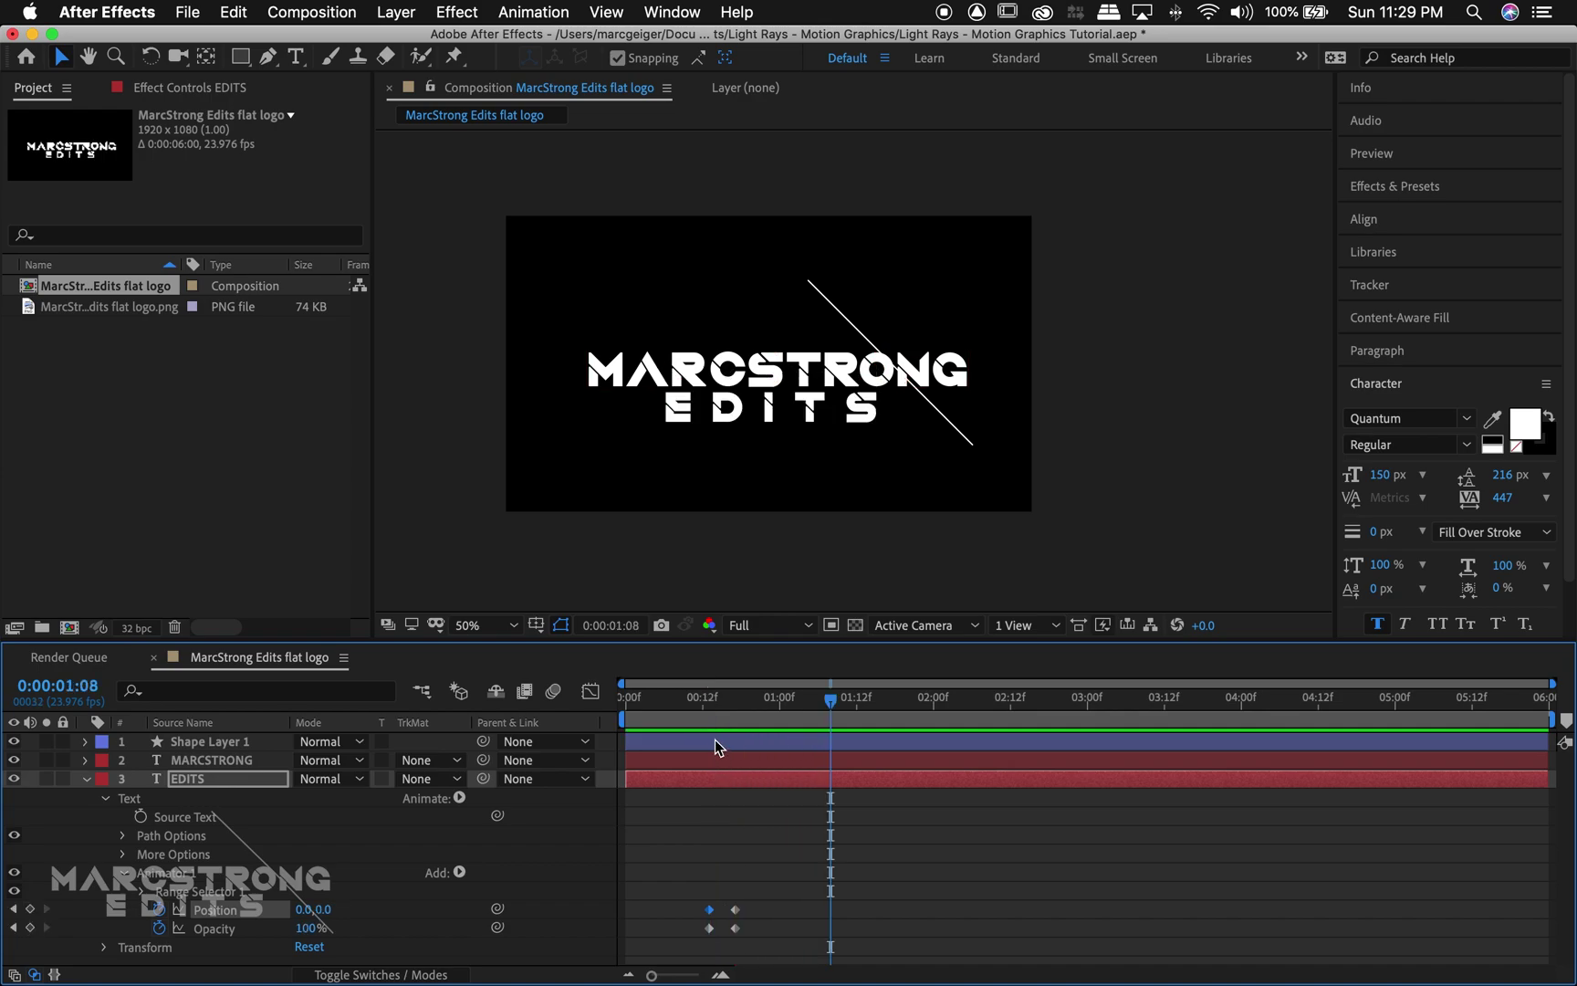
key(Home)
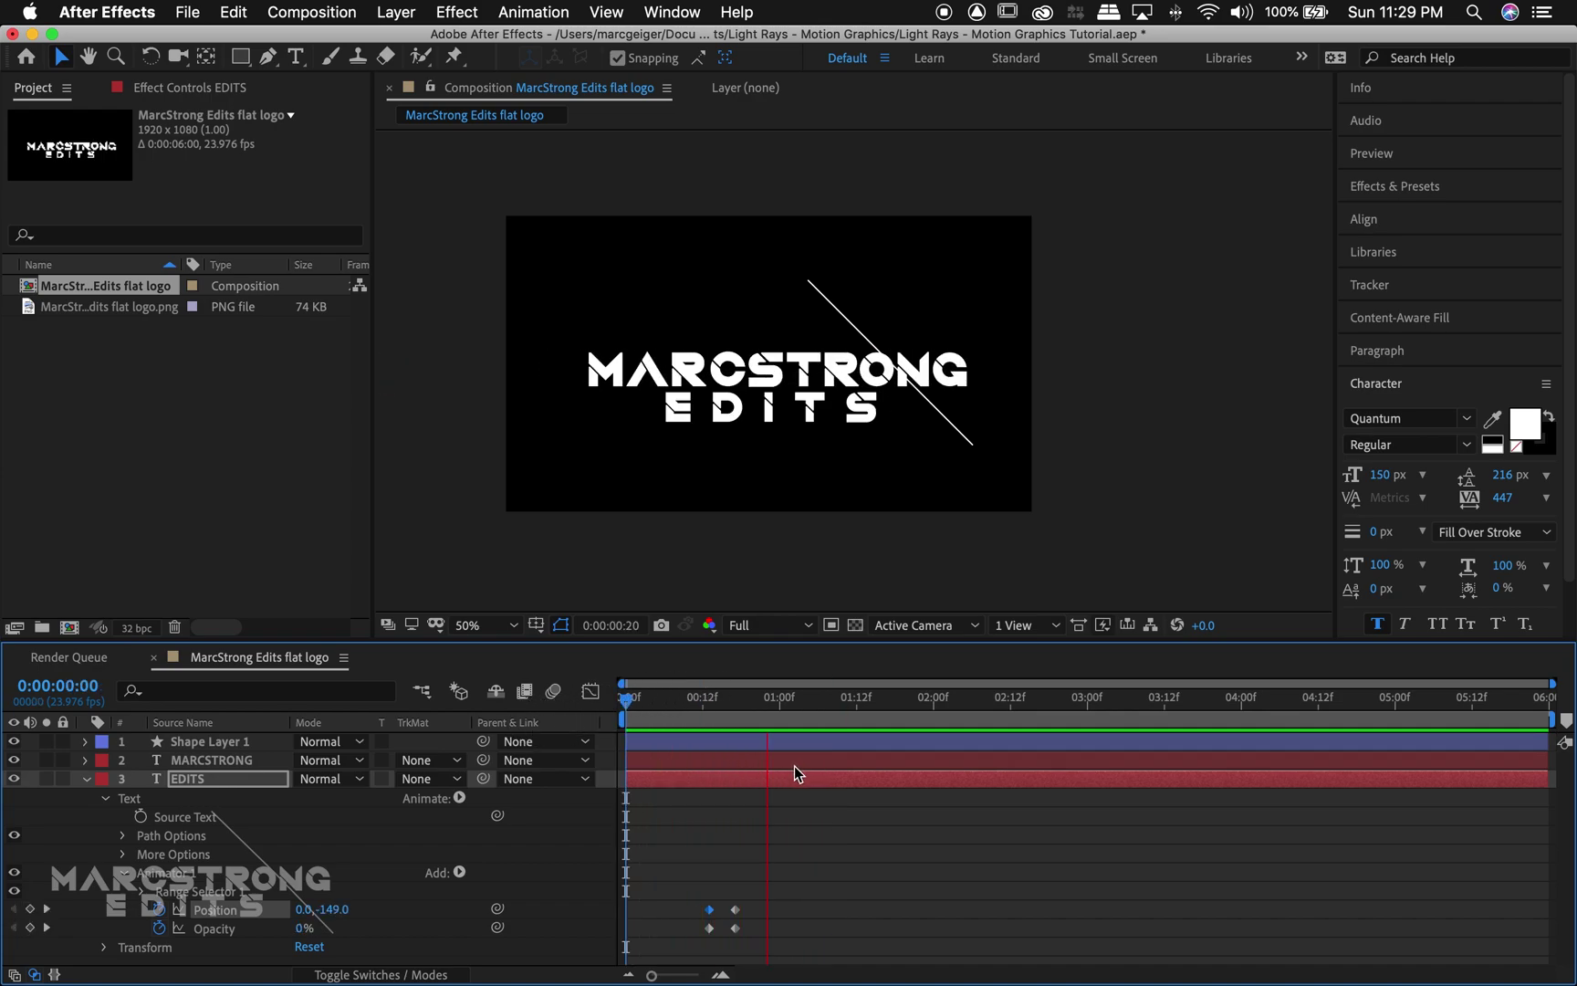
key(space)
drag(657, 711, 623, 712)
key(space)
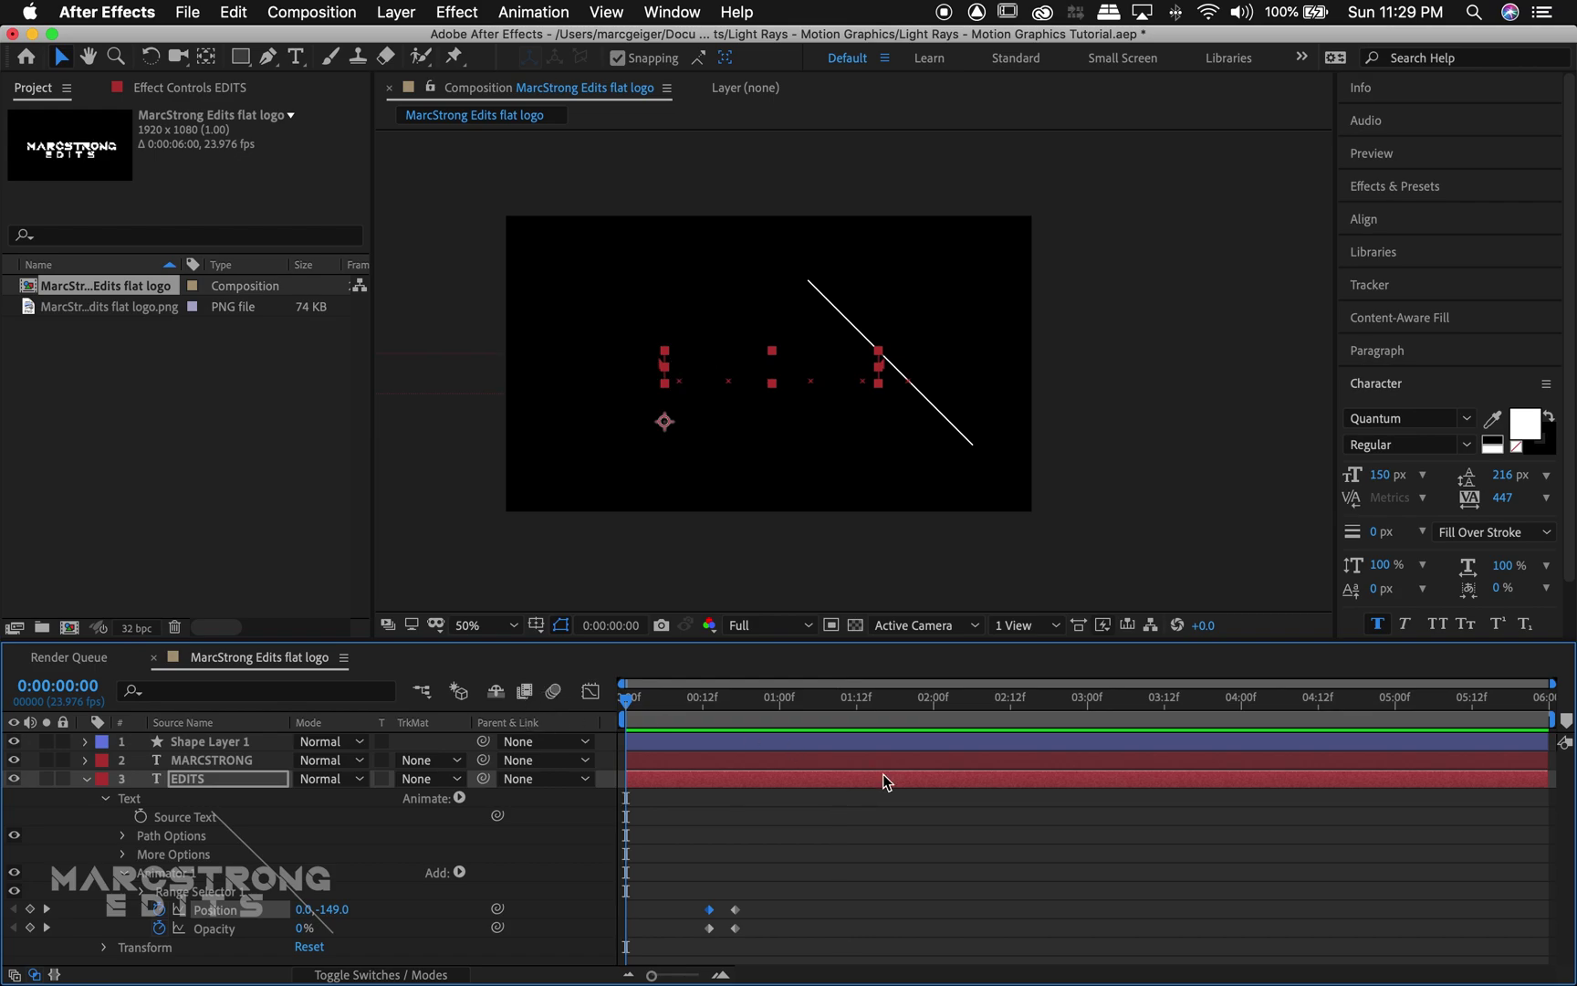
key(space)
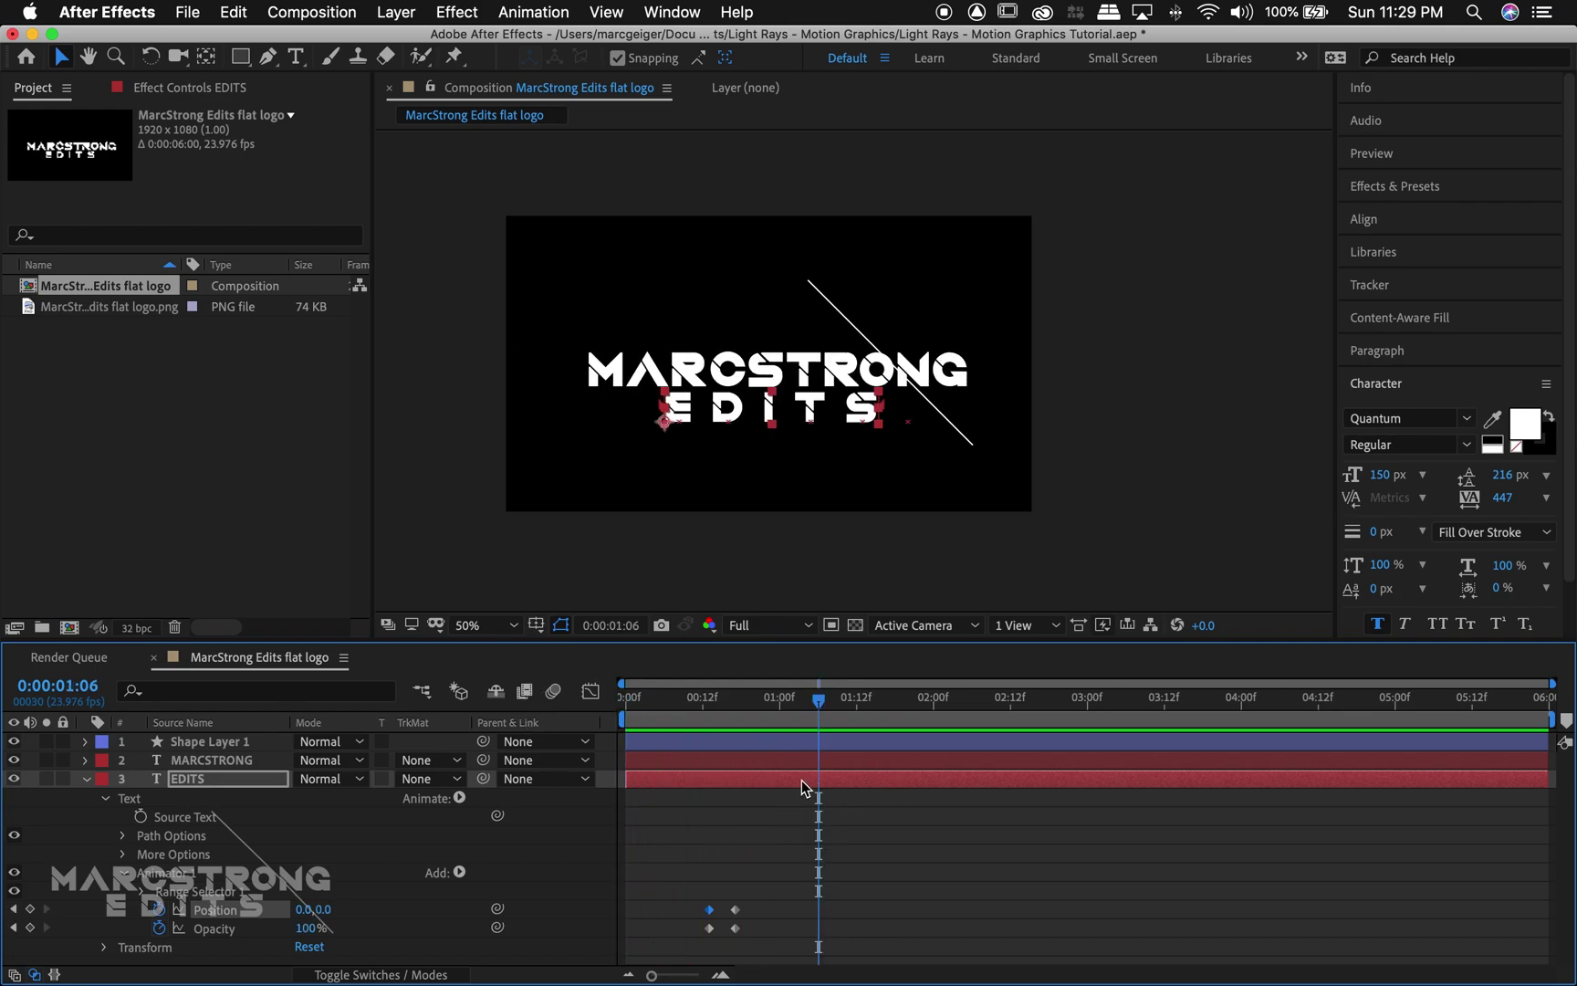
click(89, 779)
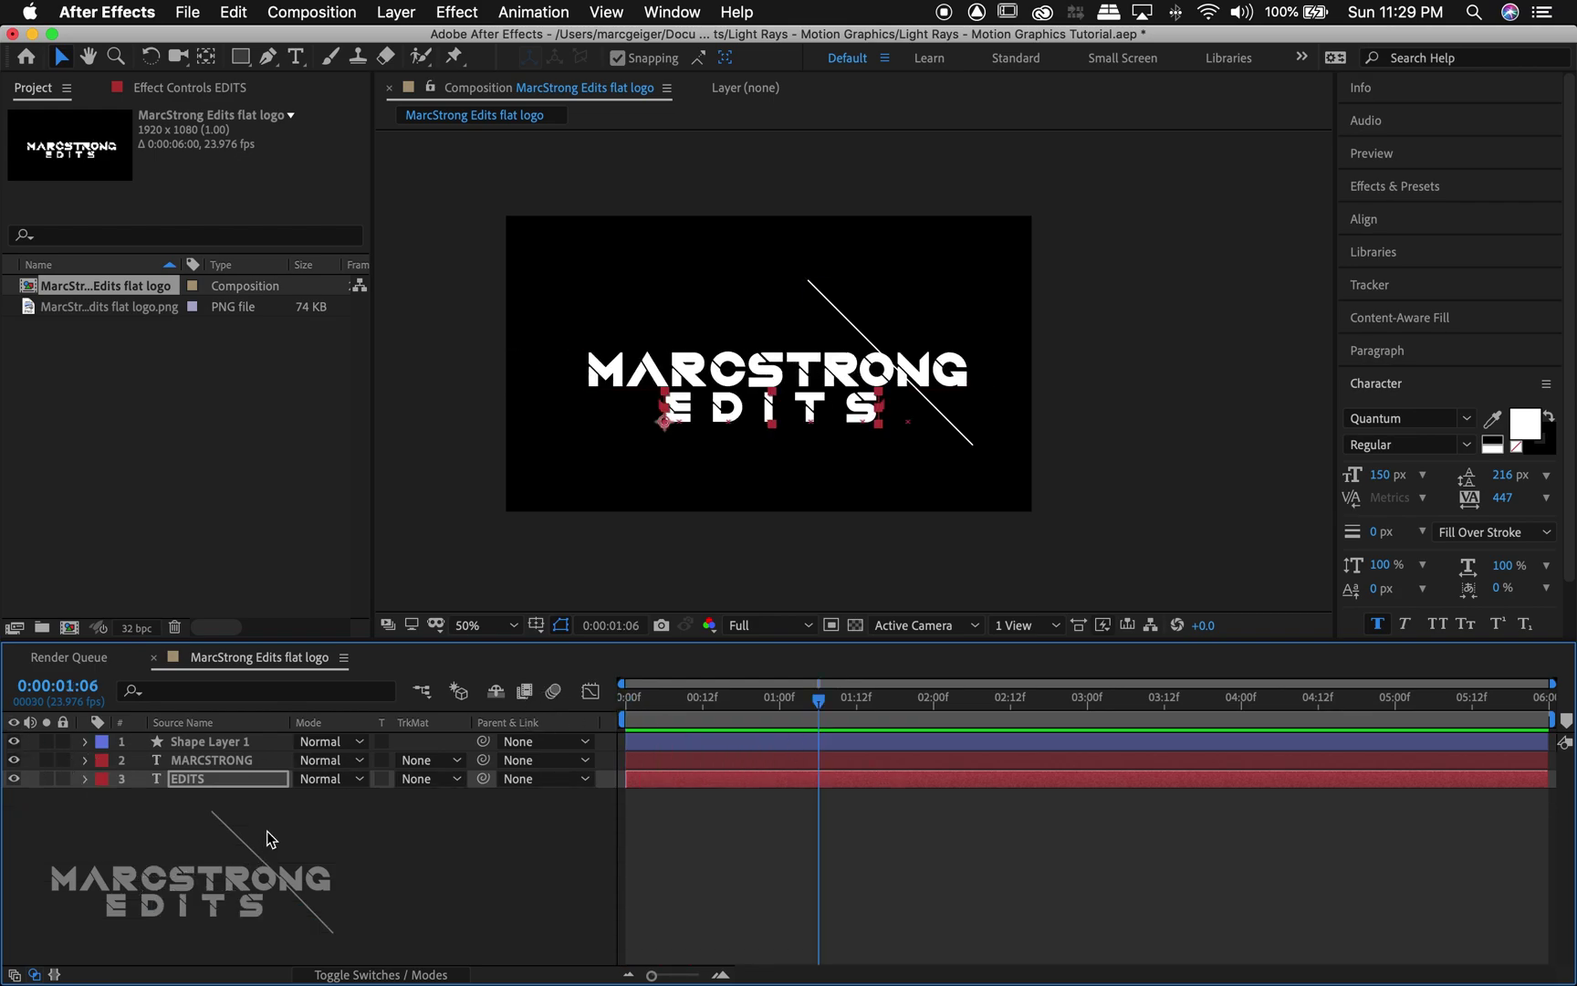
click(87, 741)
key(slash)
- Add Trim Paths to the diagonal line's shape layer, solo it, and reveal Start 0%, End 100%
click(84, 742)
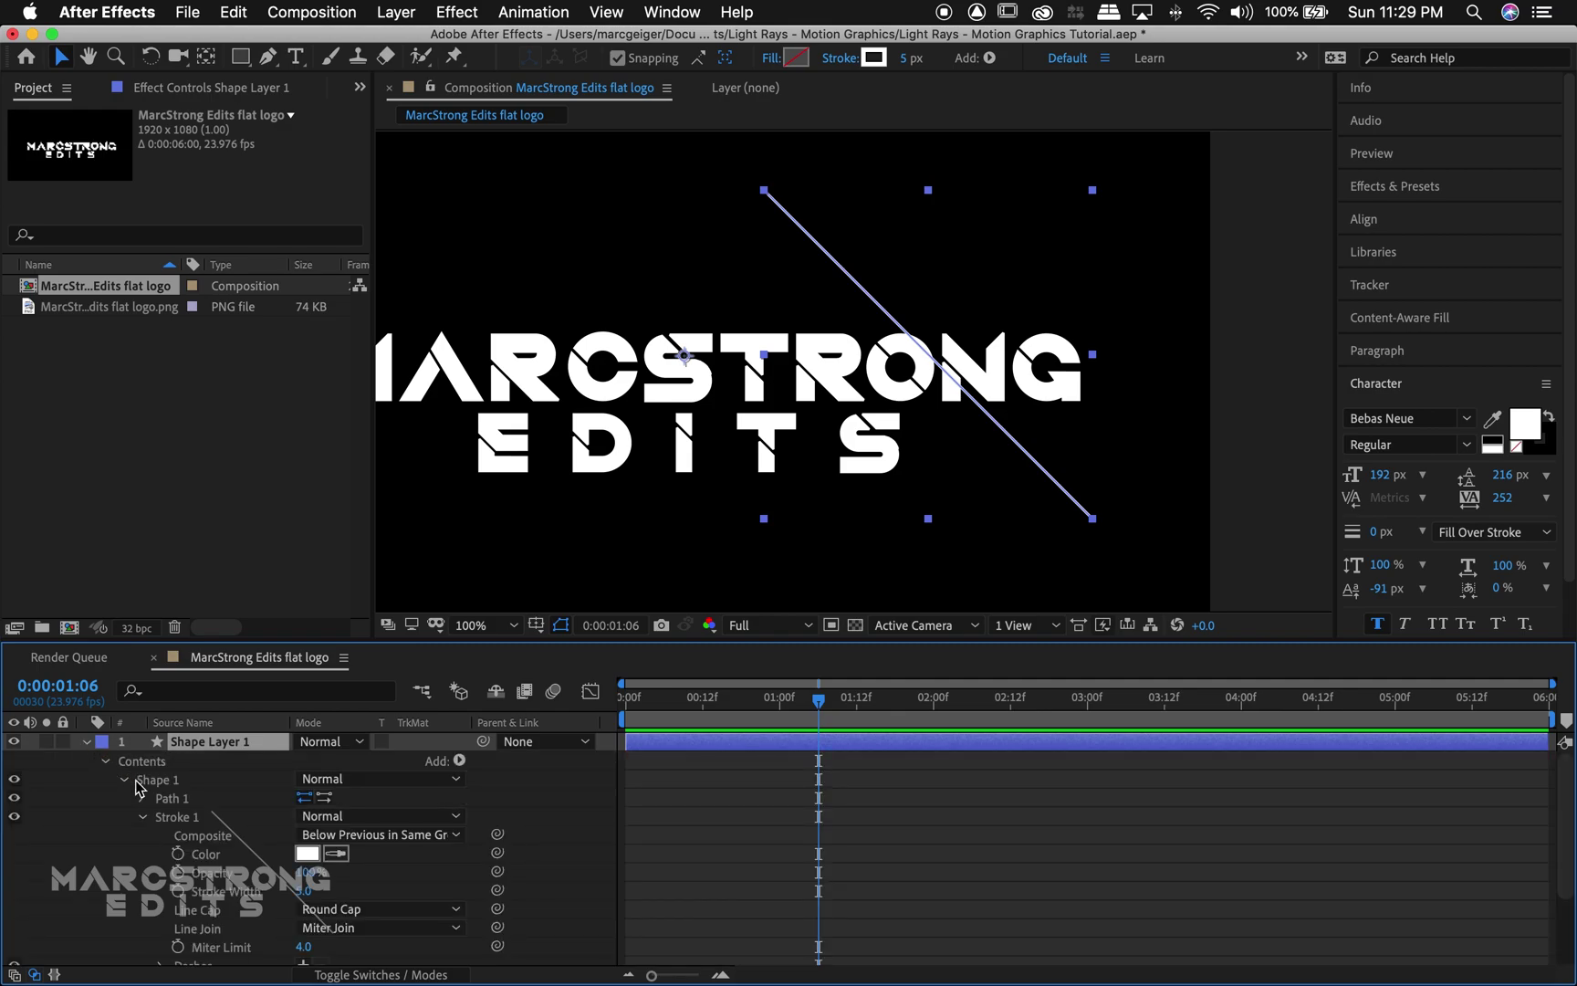
click(459, 761)
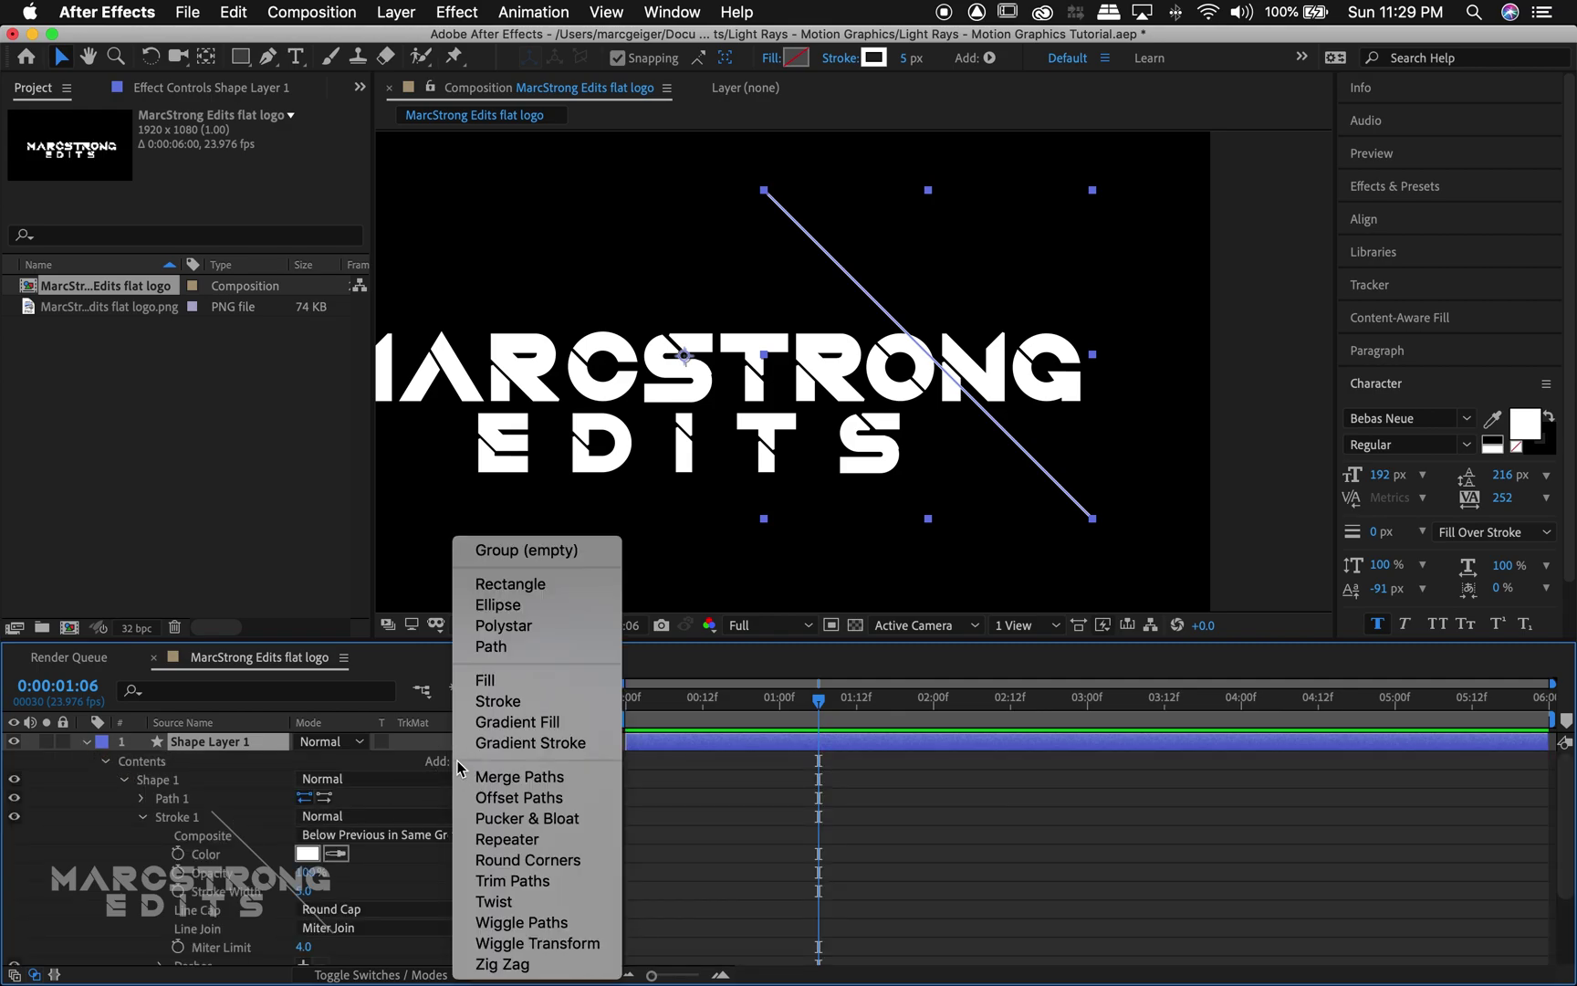
click(558, 884)
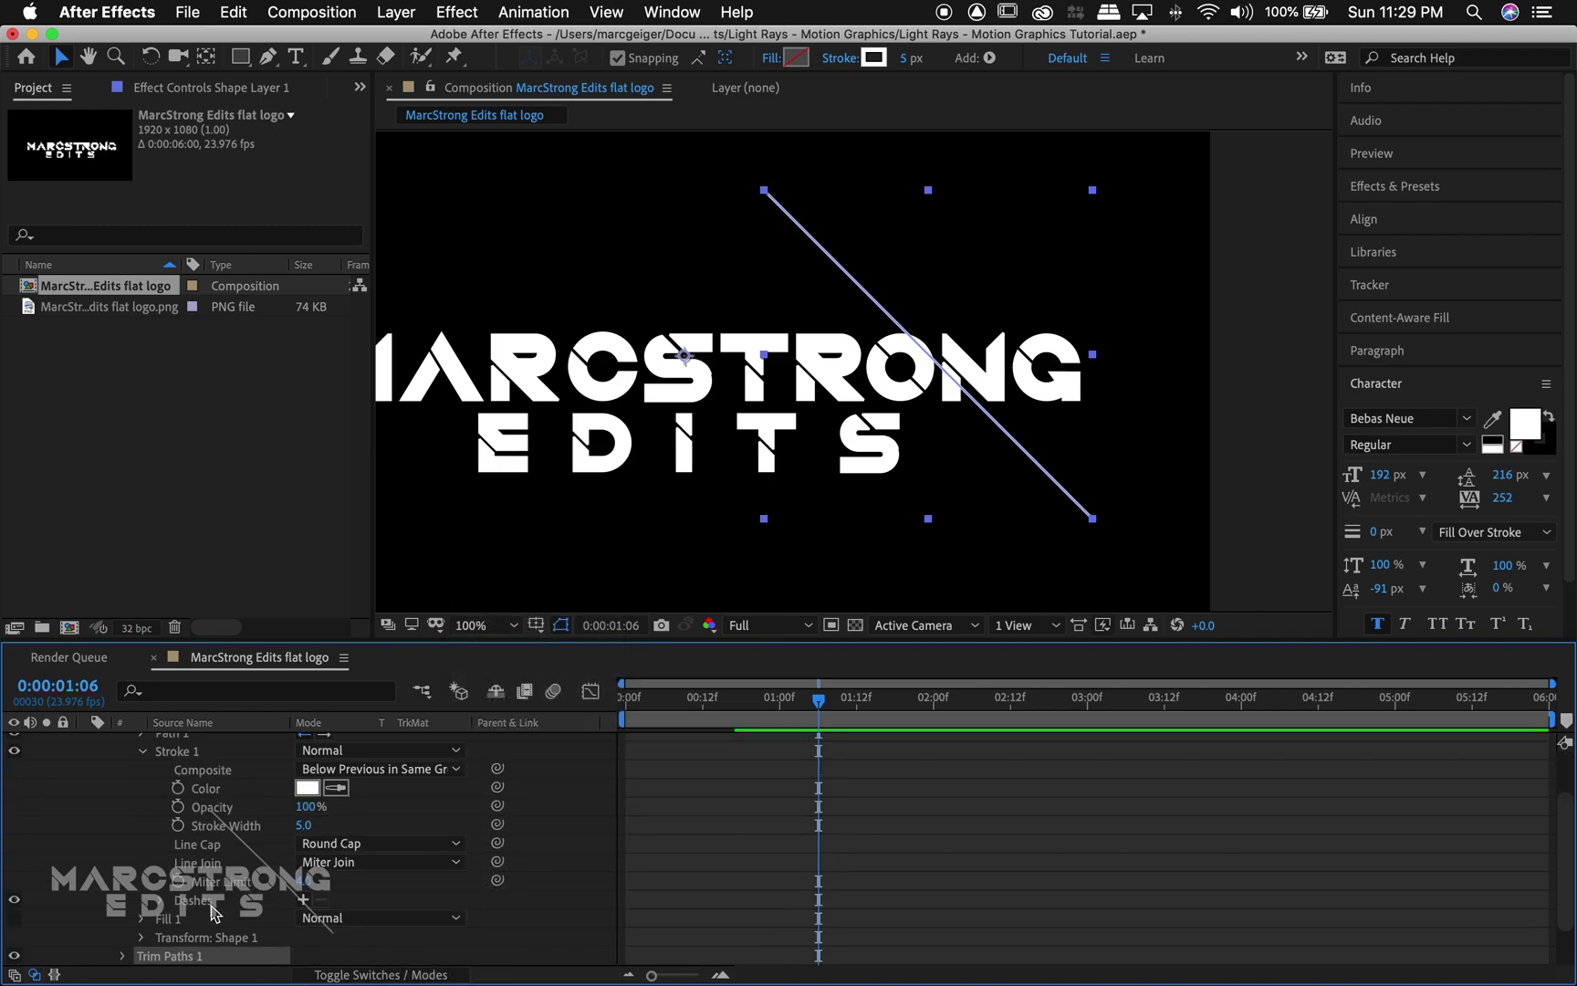
scroll(150, 858, up, 3)
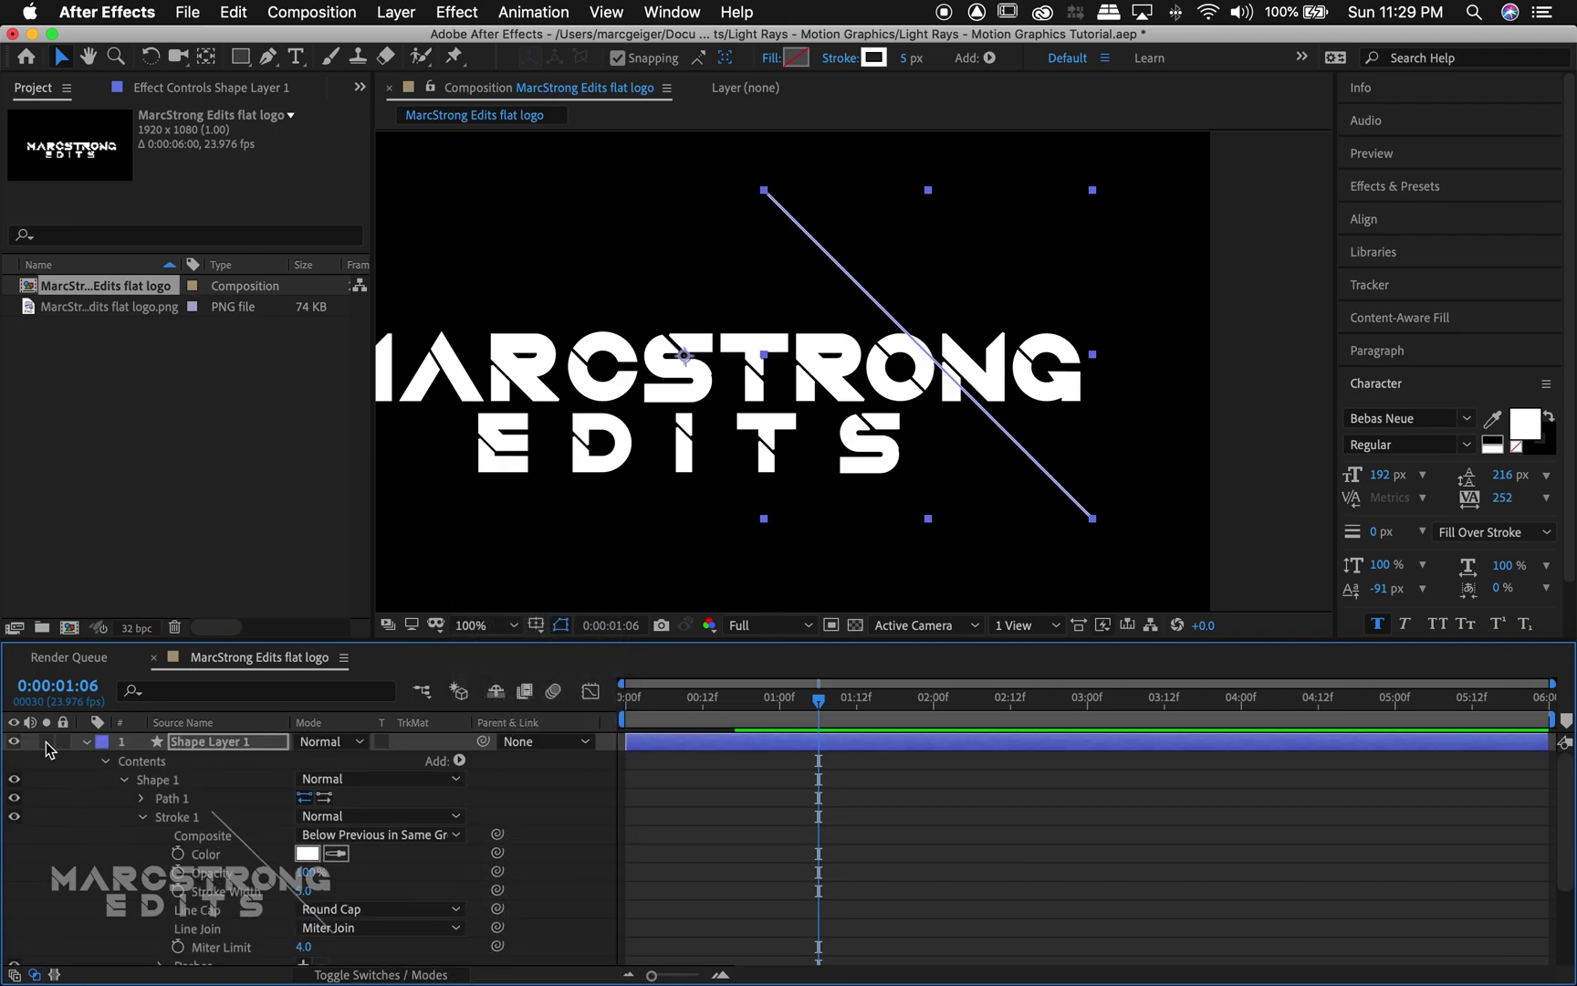
click(47, 741)
scroll(199, 842, down, 5)
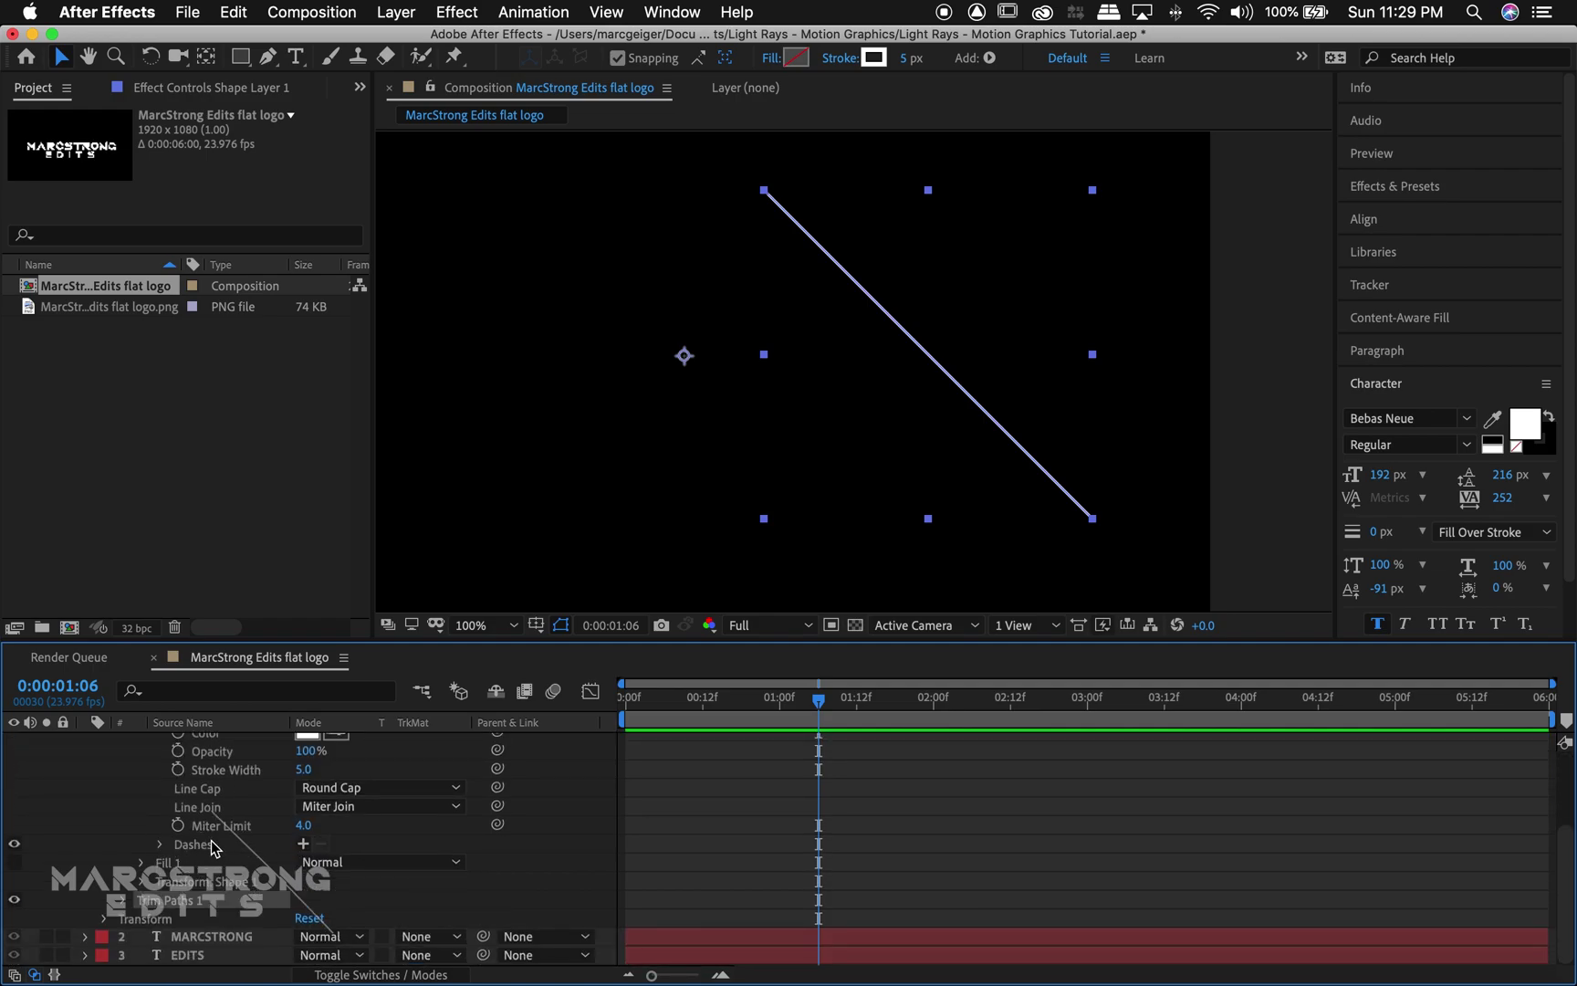
click(122, 901)
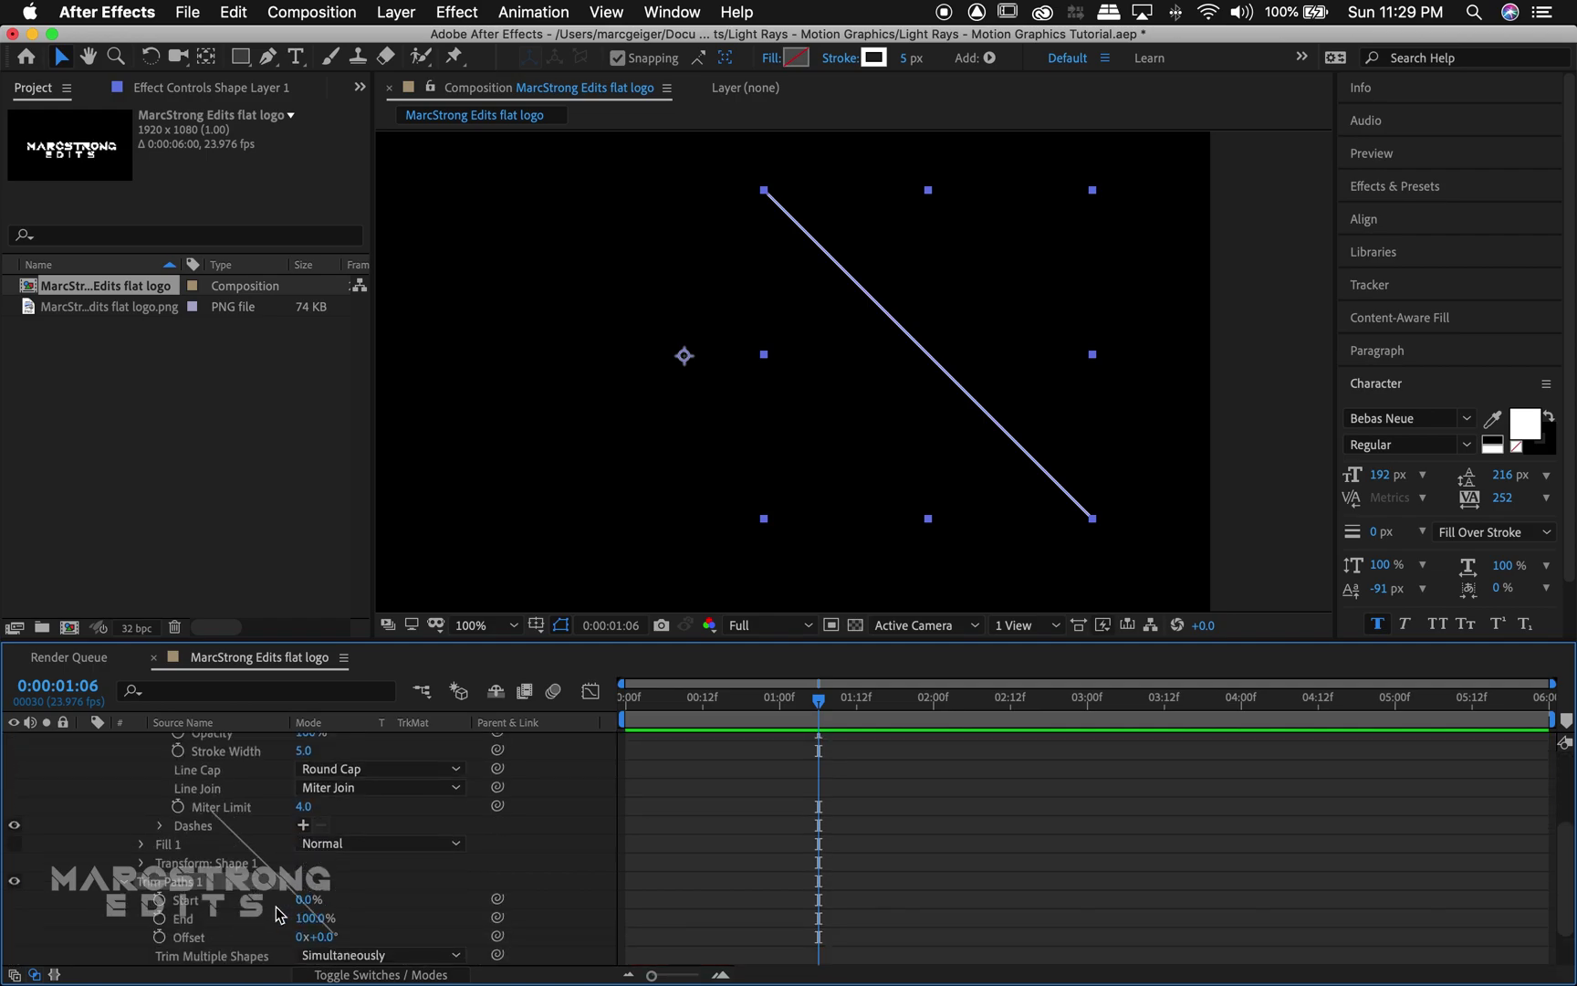
- Keyframe Trim Paths Start (about 44%) and End, unsolo the line, and move both keys to 00:16
mouse_move(306, 904)
mouse_down()
mouse_move(235, 919)
mouse_move(257, 919)
mouse_up()
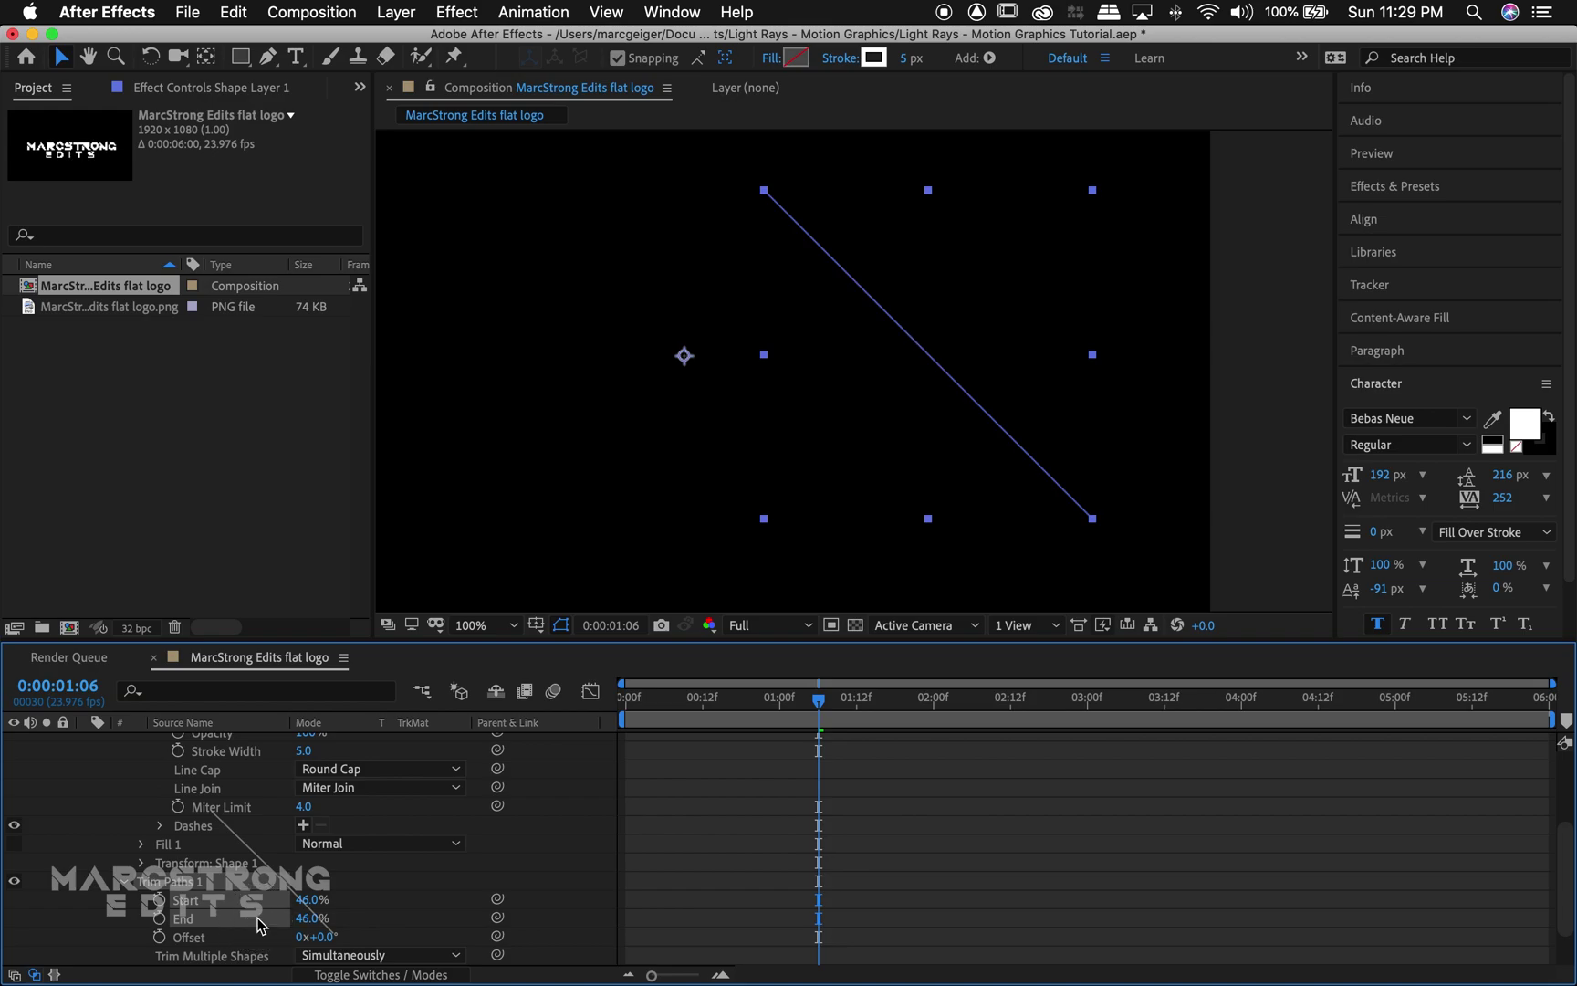
click(160, 918)
click(159, 900)
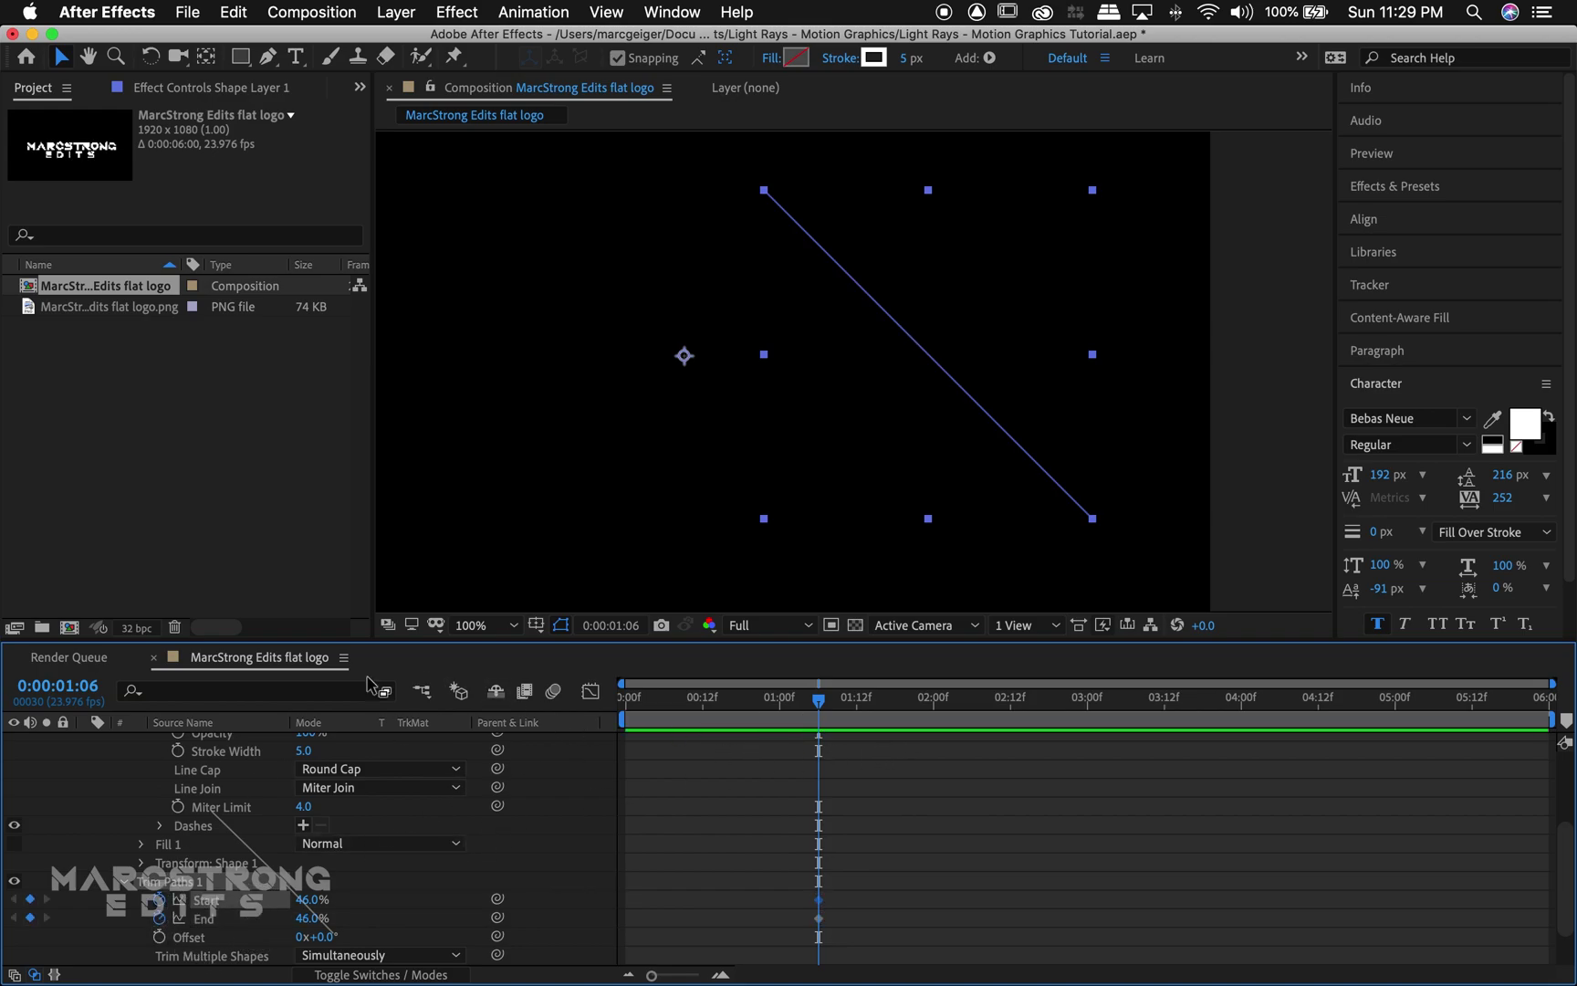
scroll(196, 792, up, 5)
click(46, 741)
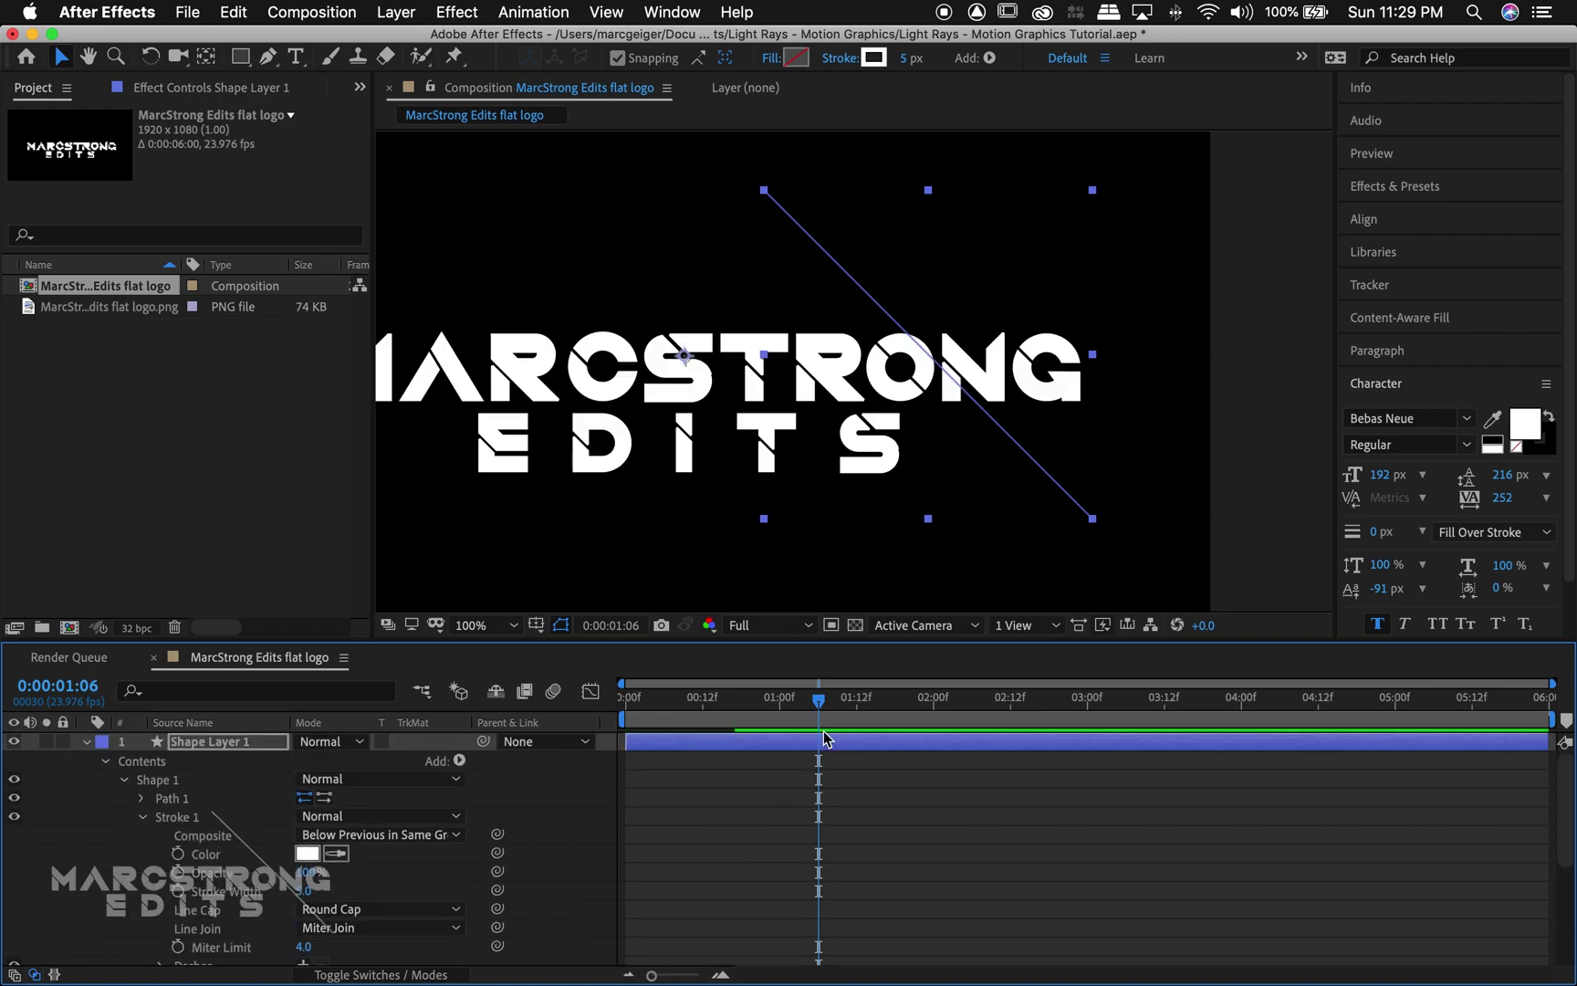
drag(820, 705, 728, 708)
scroll(185, 913, down, 4)
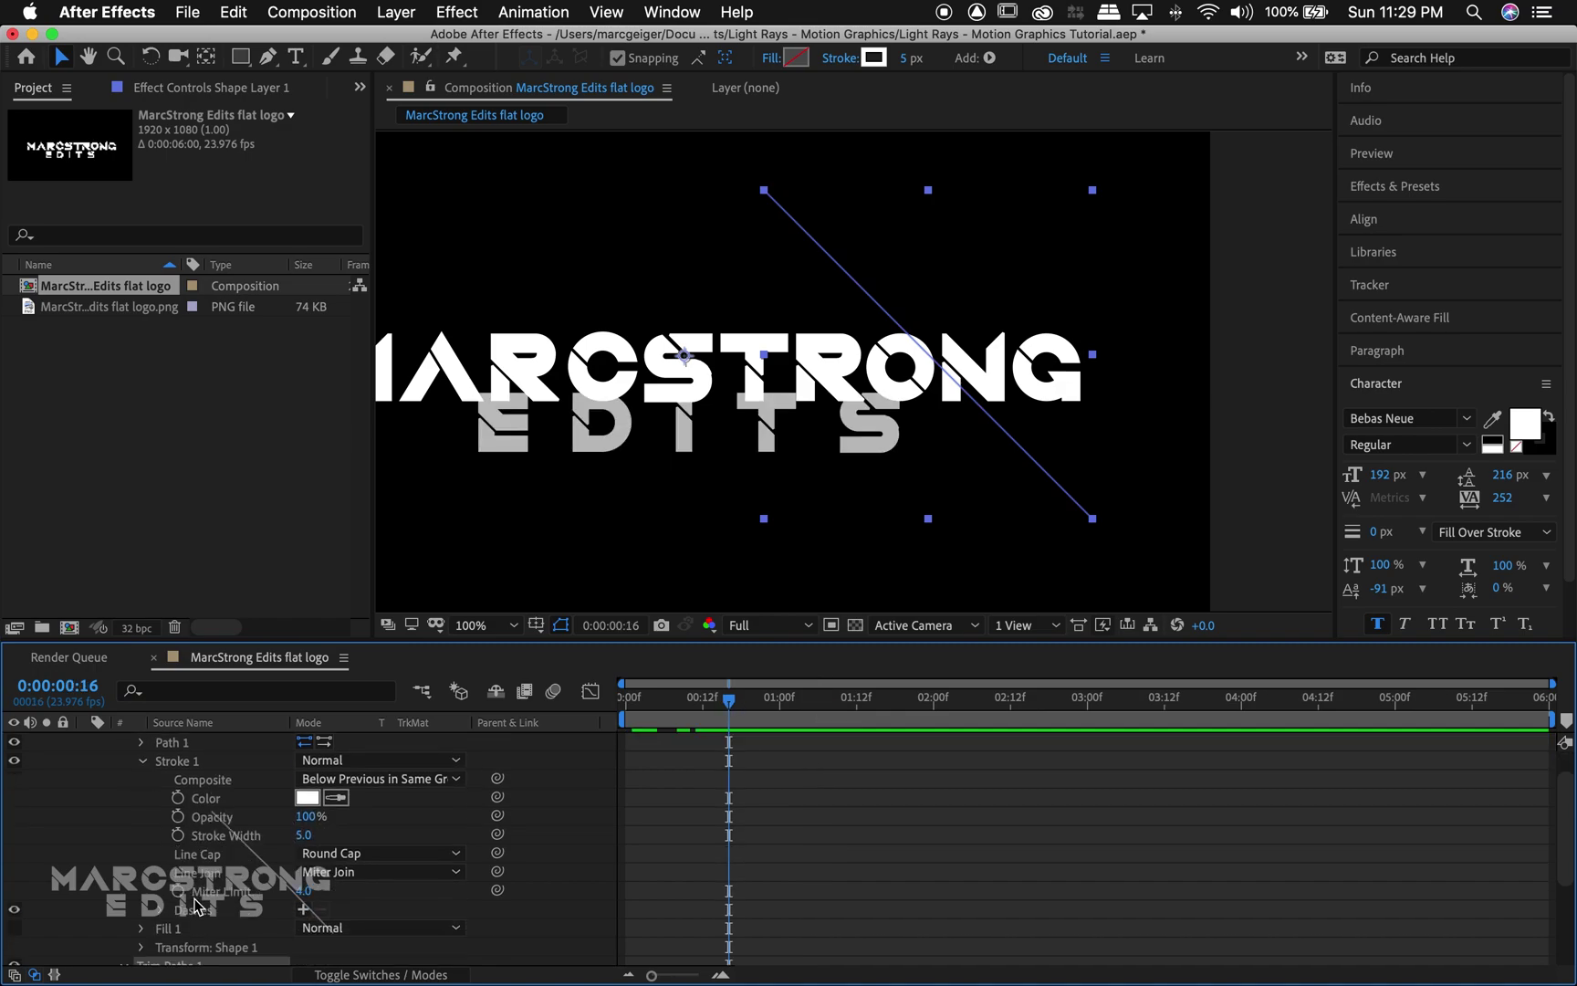
drag(792, 908, 735, 940)
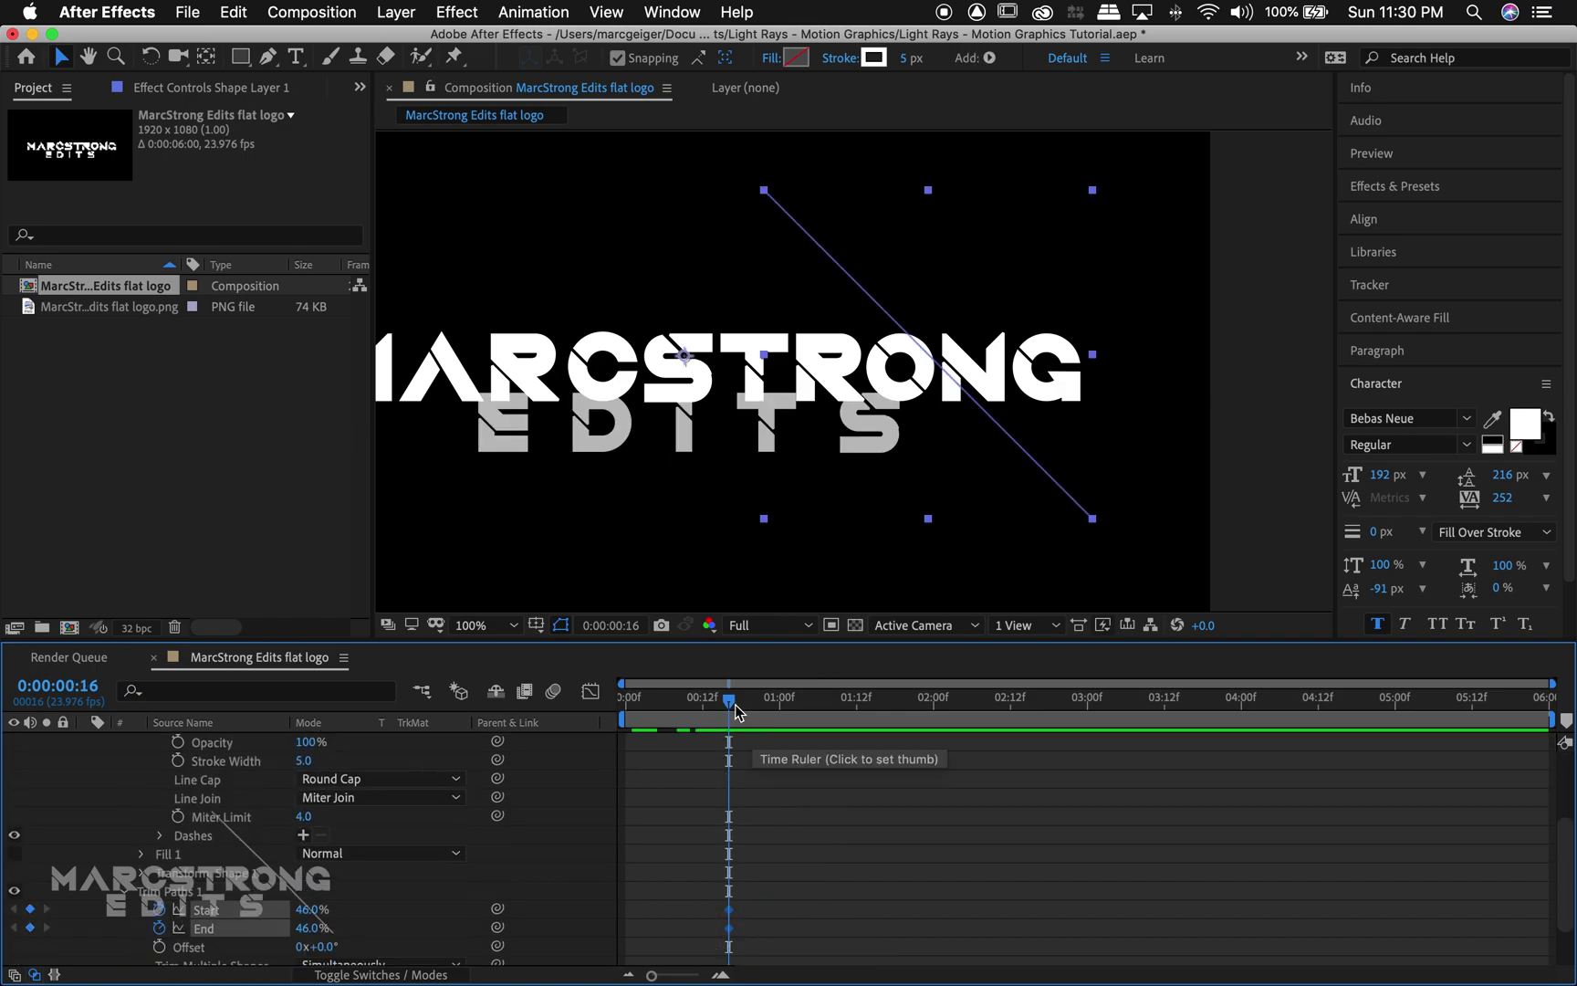
- Key Start 100% with End at 00:19, Start 97% with small End at 00:21, Start 100% at 00:23
drag(728, 701, 750, 707)
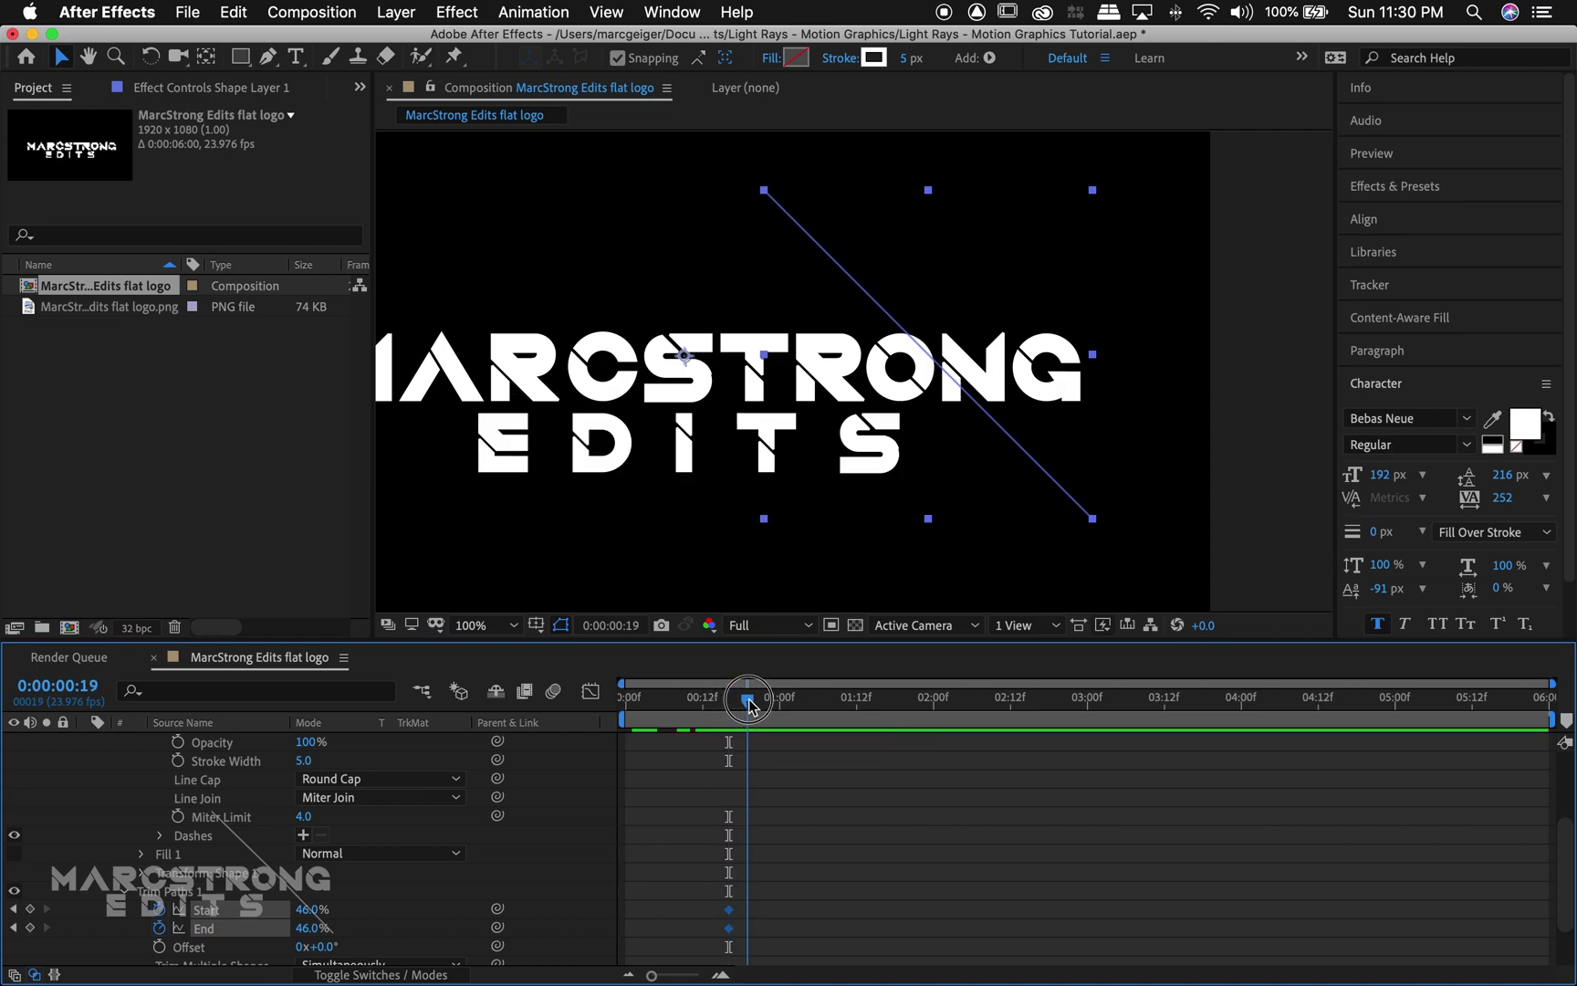
drag(310, 910, 377, 914)
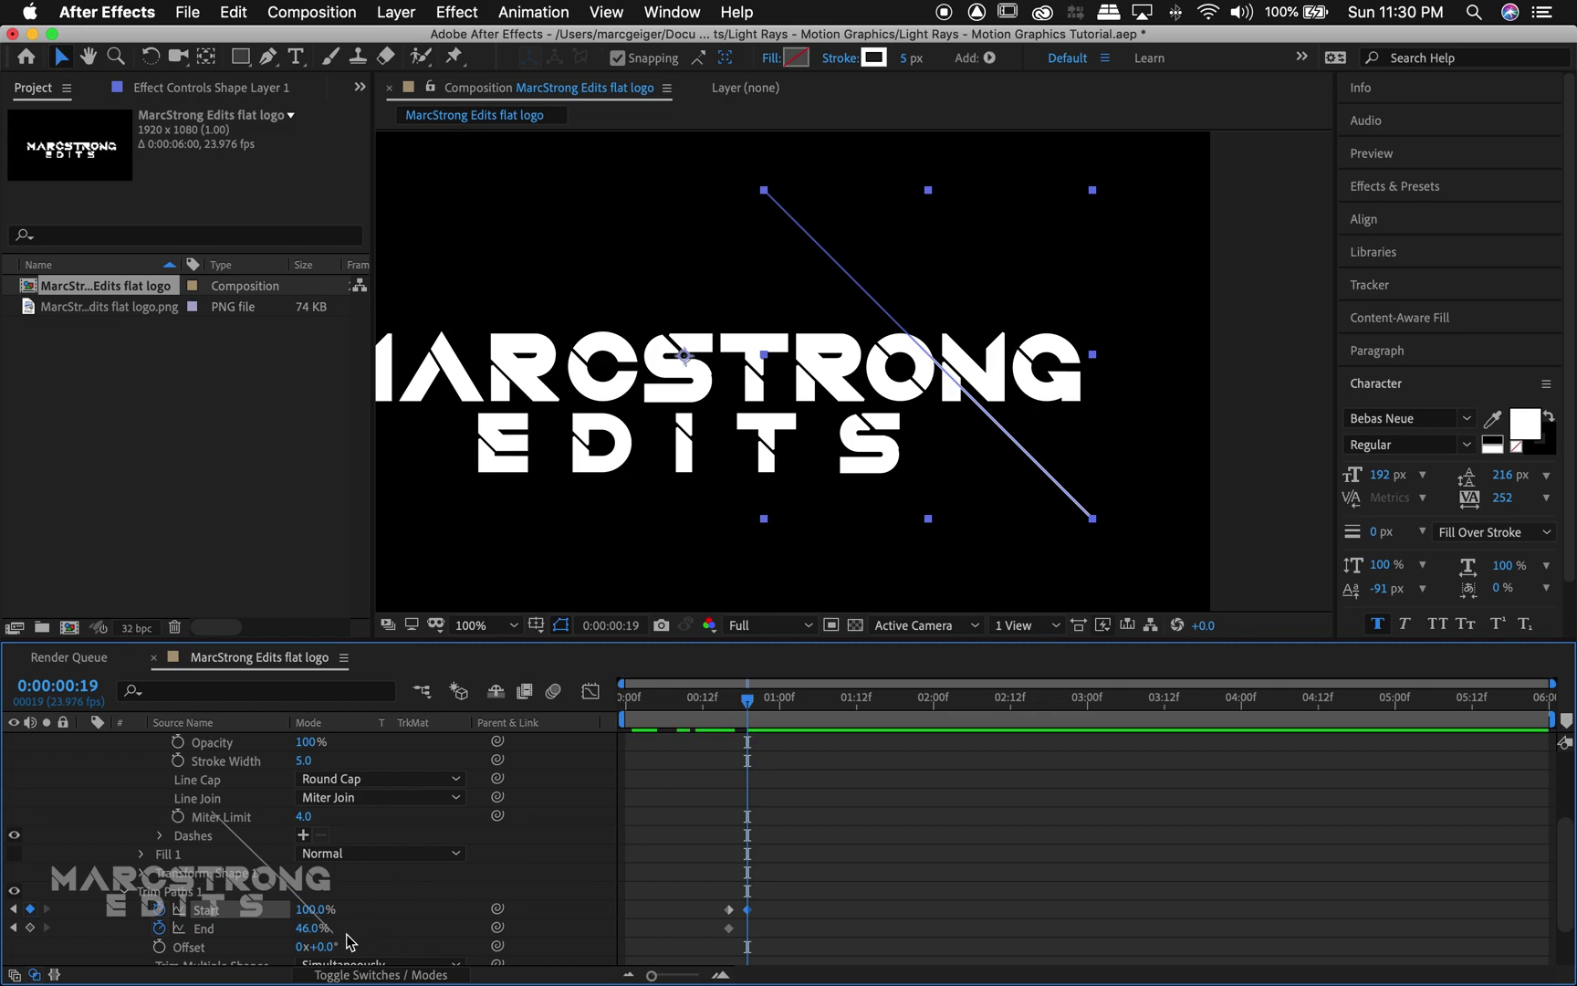
drag(311, 938, 211, 934)
drag(754, 710, 767, 709)
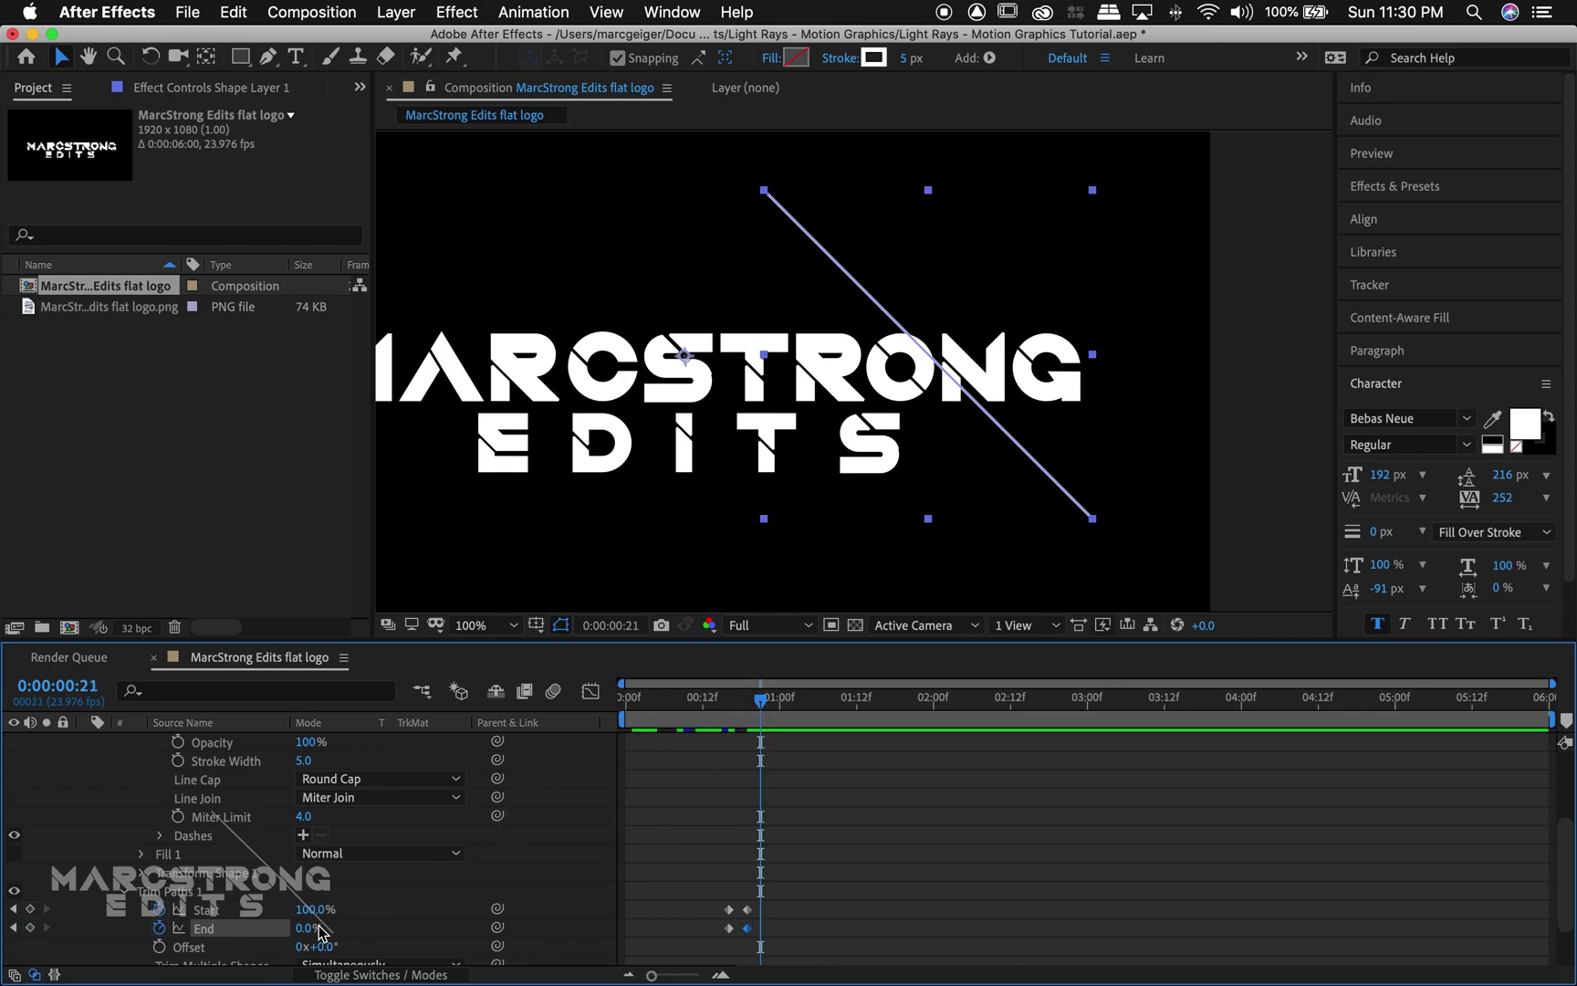
drag(311, 909, 307, 909)
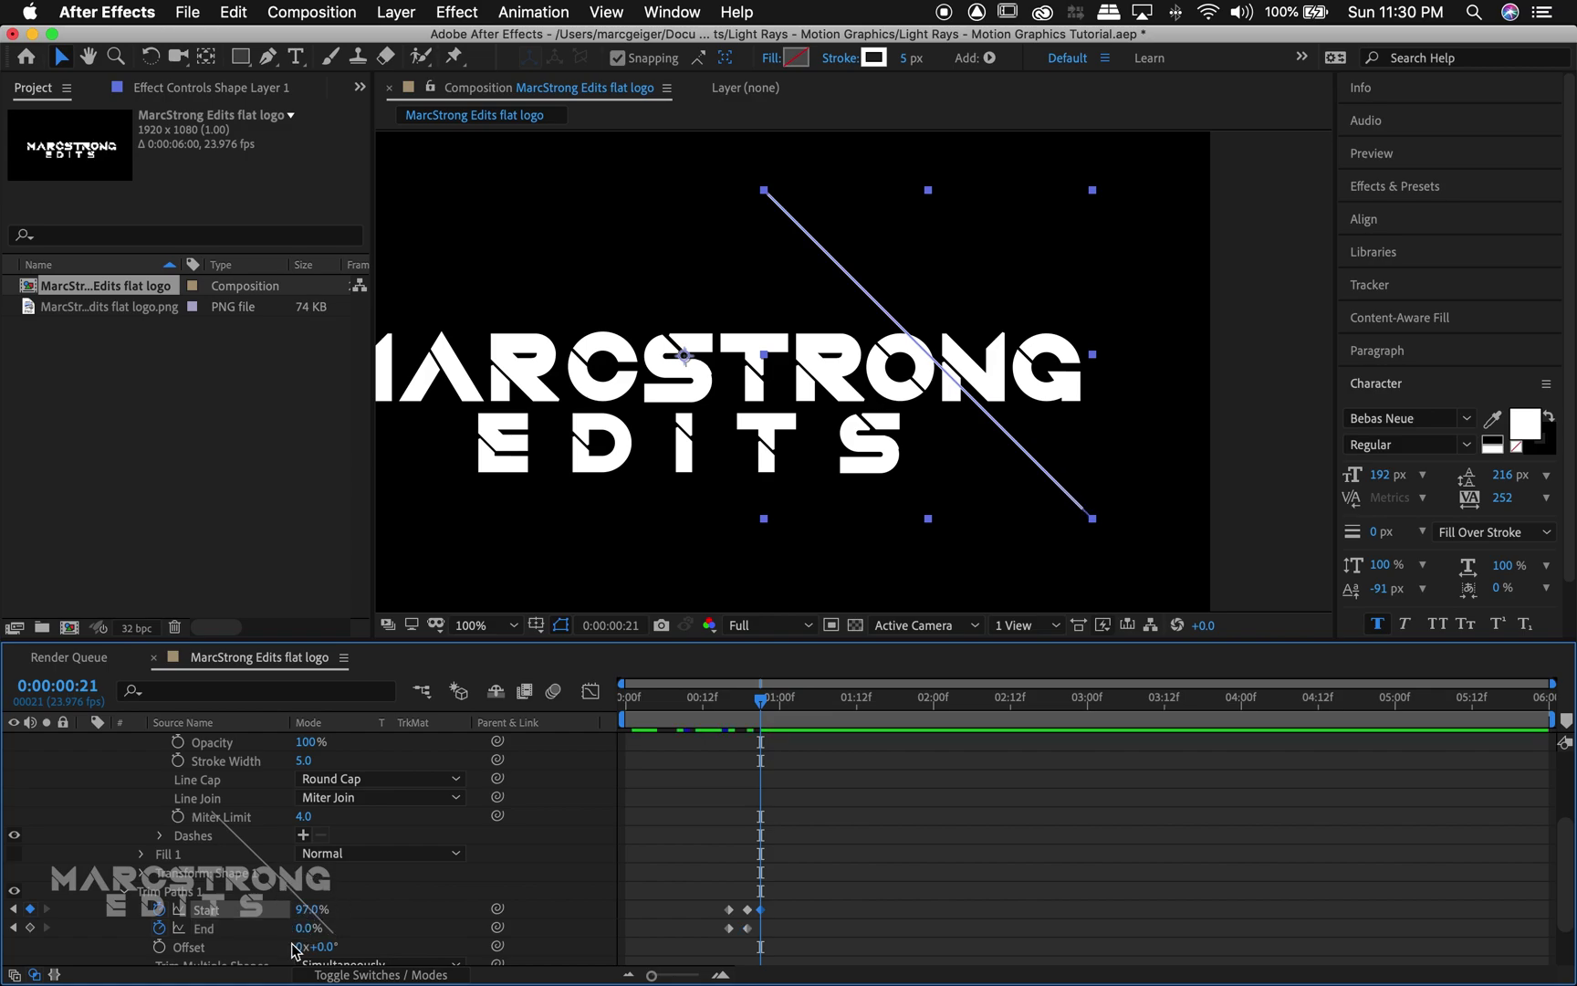
drag(305, 928, 306, 930)
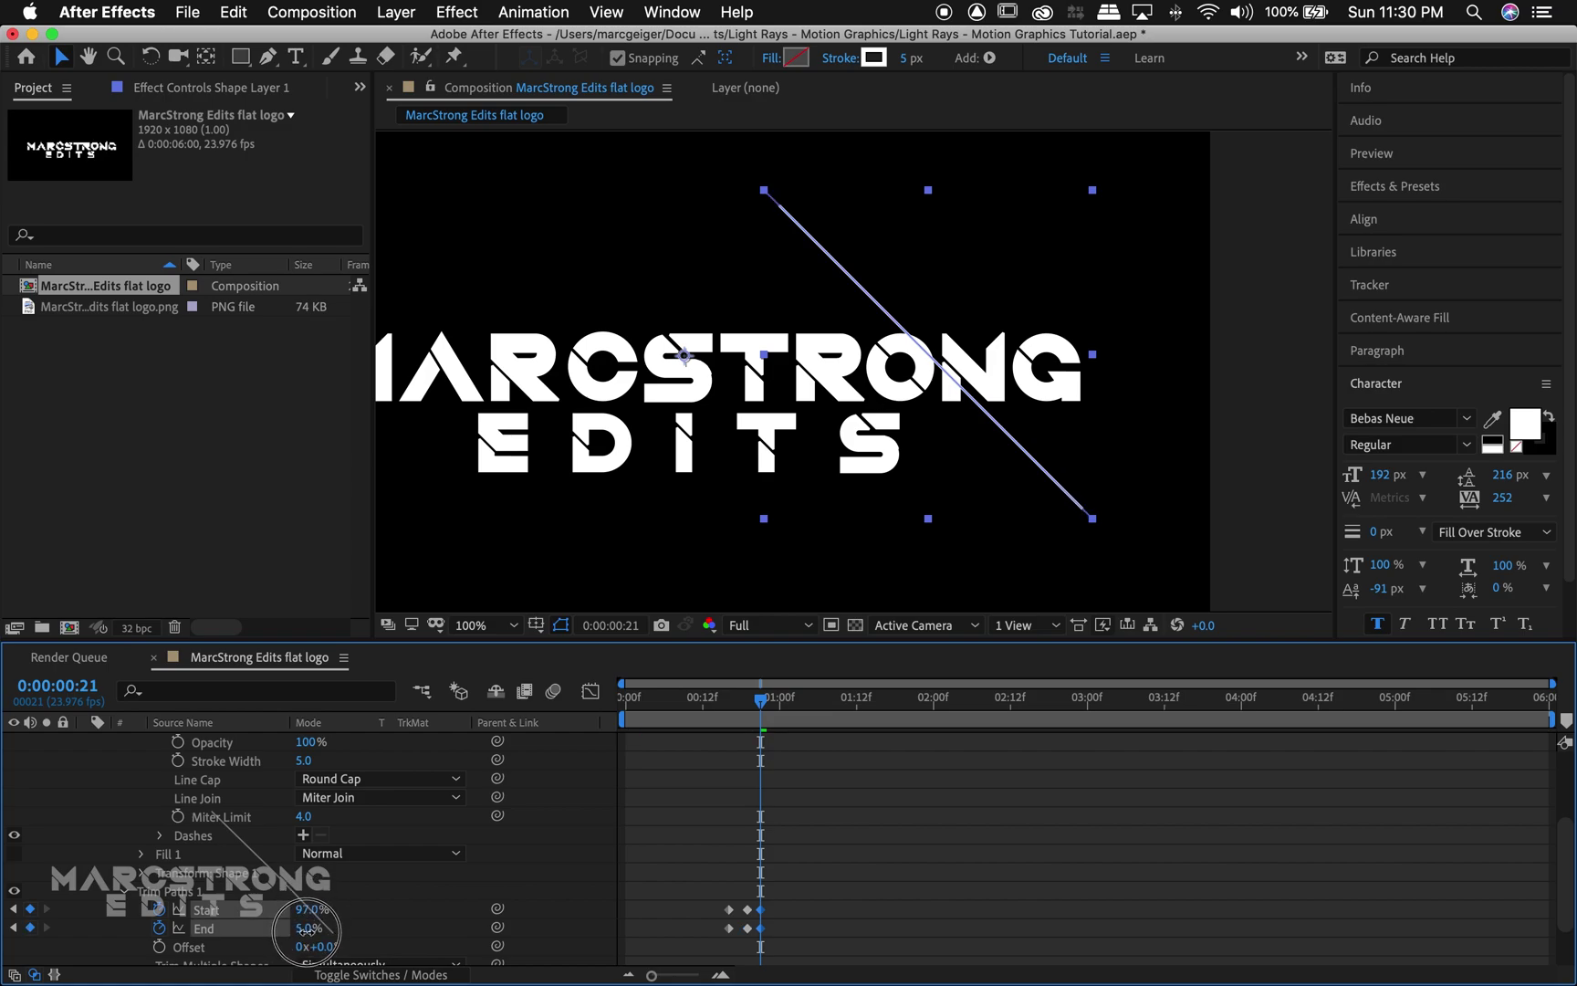
drag(763, 715, 769, 715)
key(Page_Down)
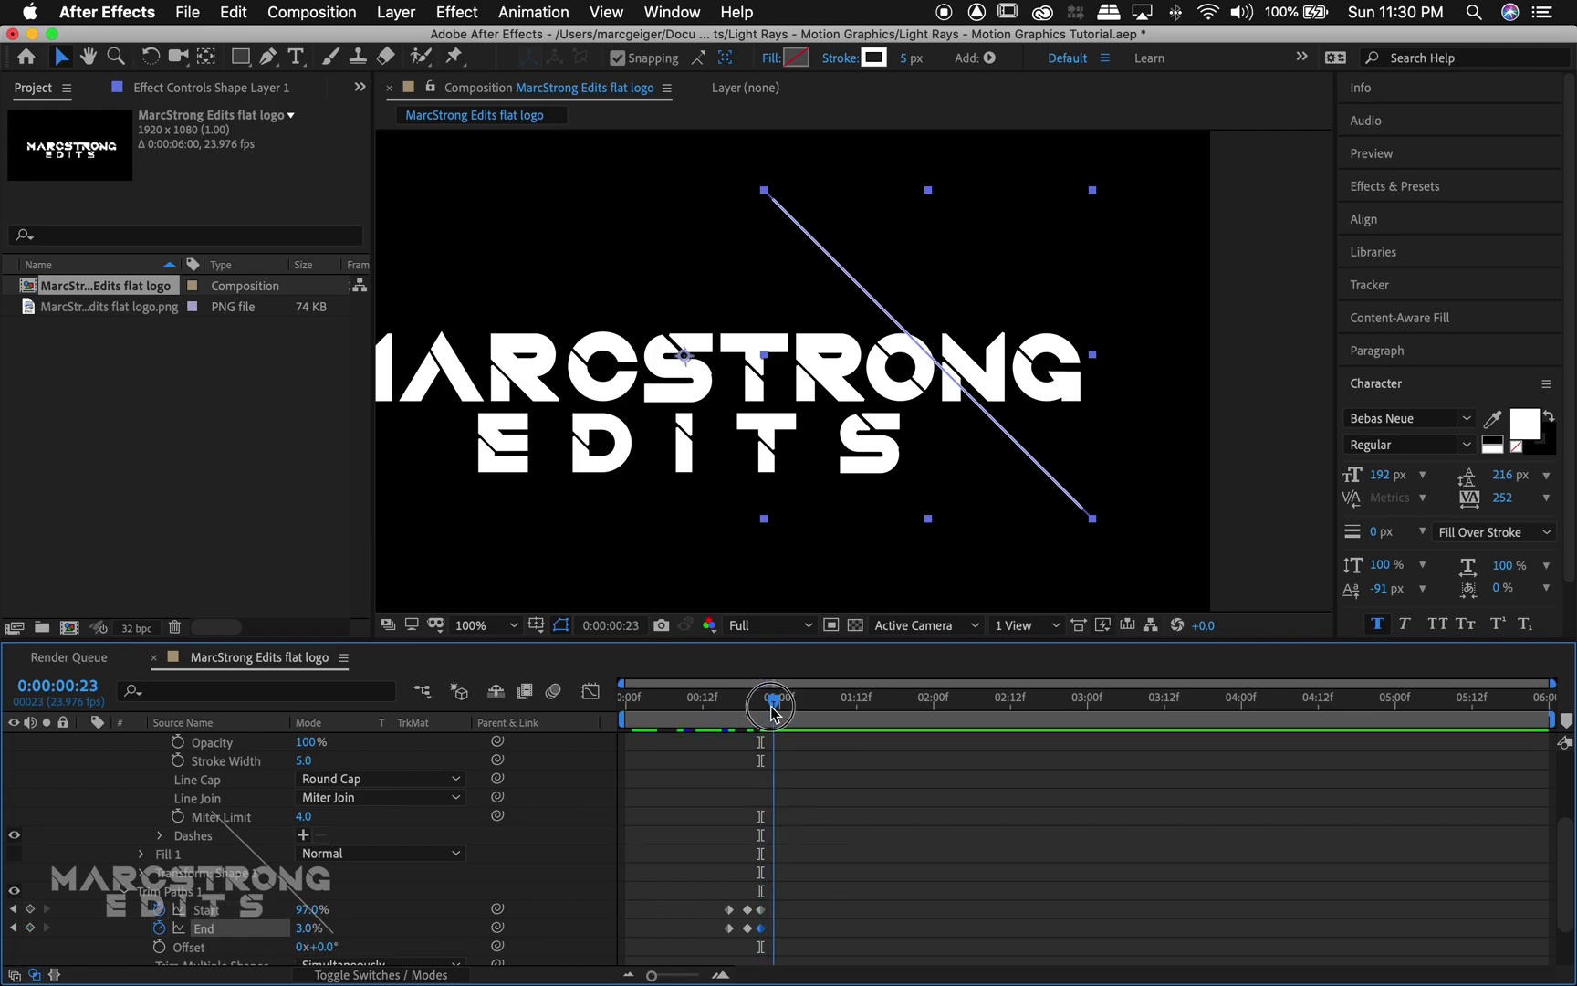
drag(310, 913, 265, 933)
- Preview the line streak with the logo, with the viewer zoom set to Fit
drag(728, 696, 613, 728)
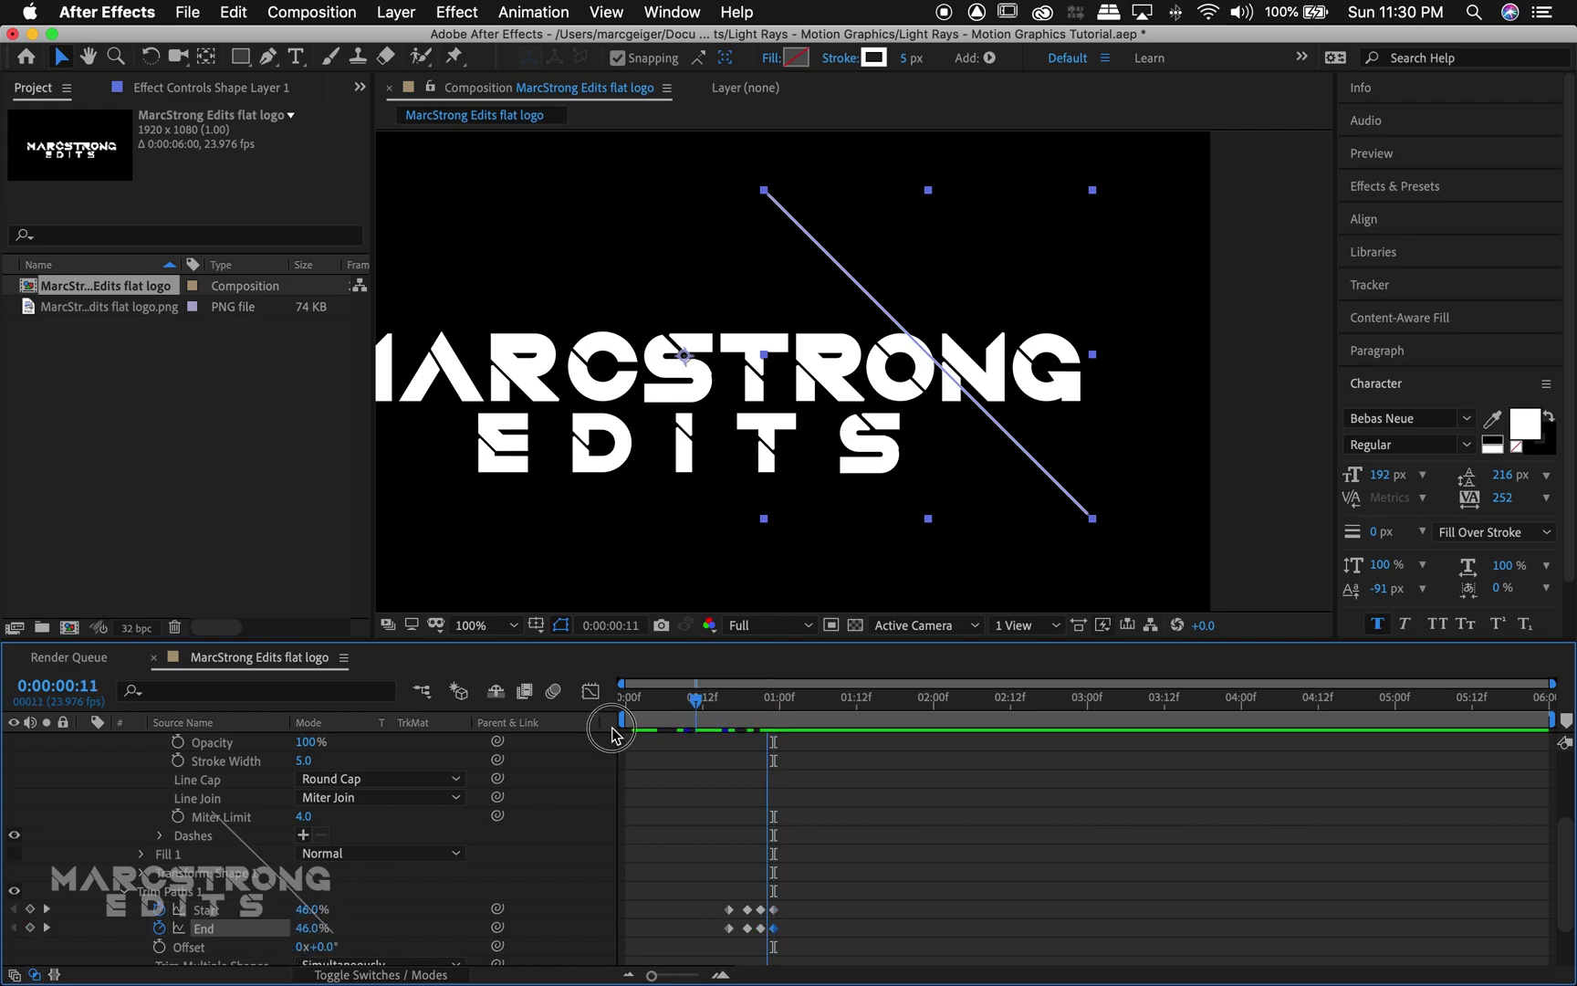
key(space)
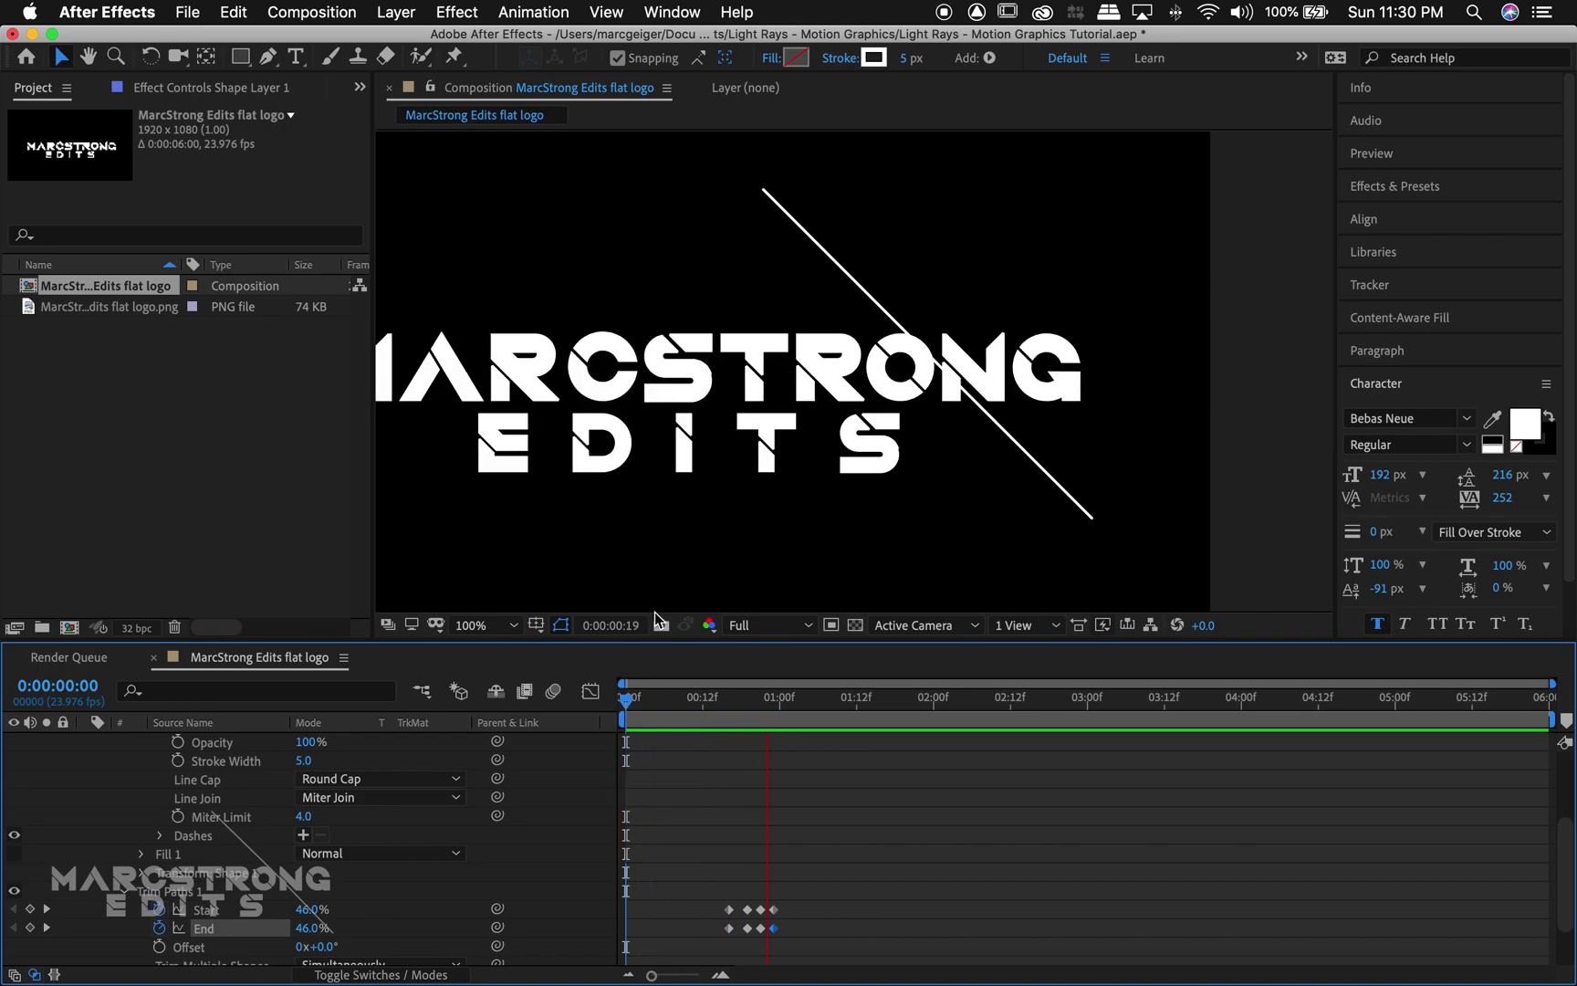
key(space)
click(484, 626)
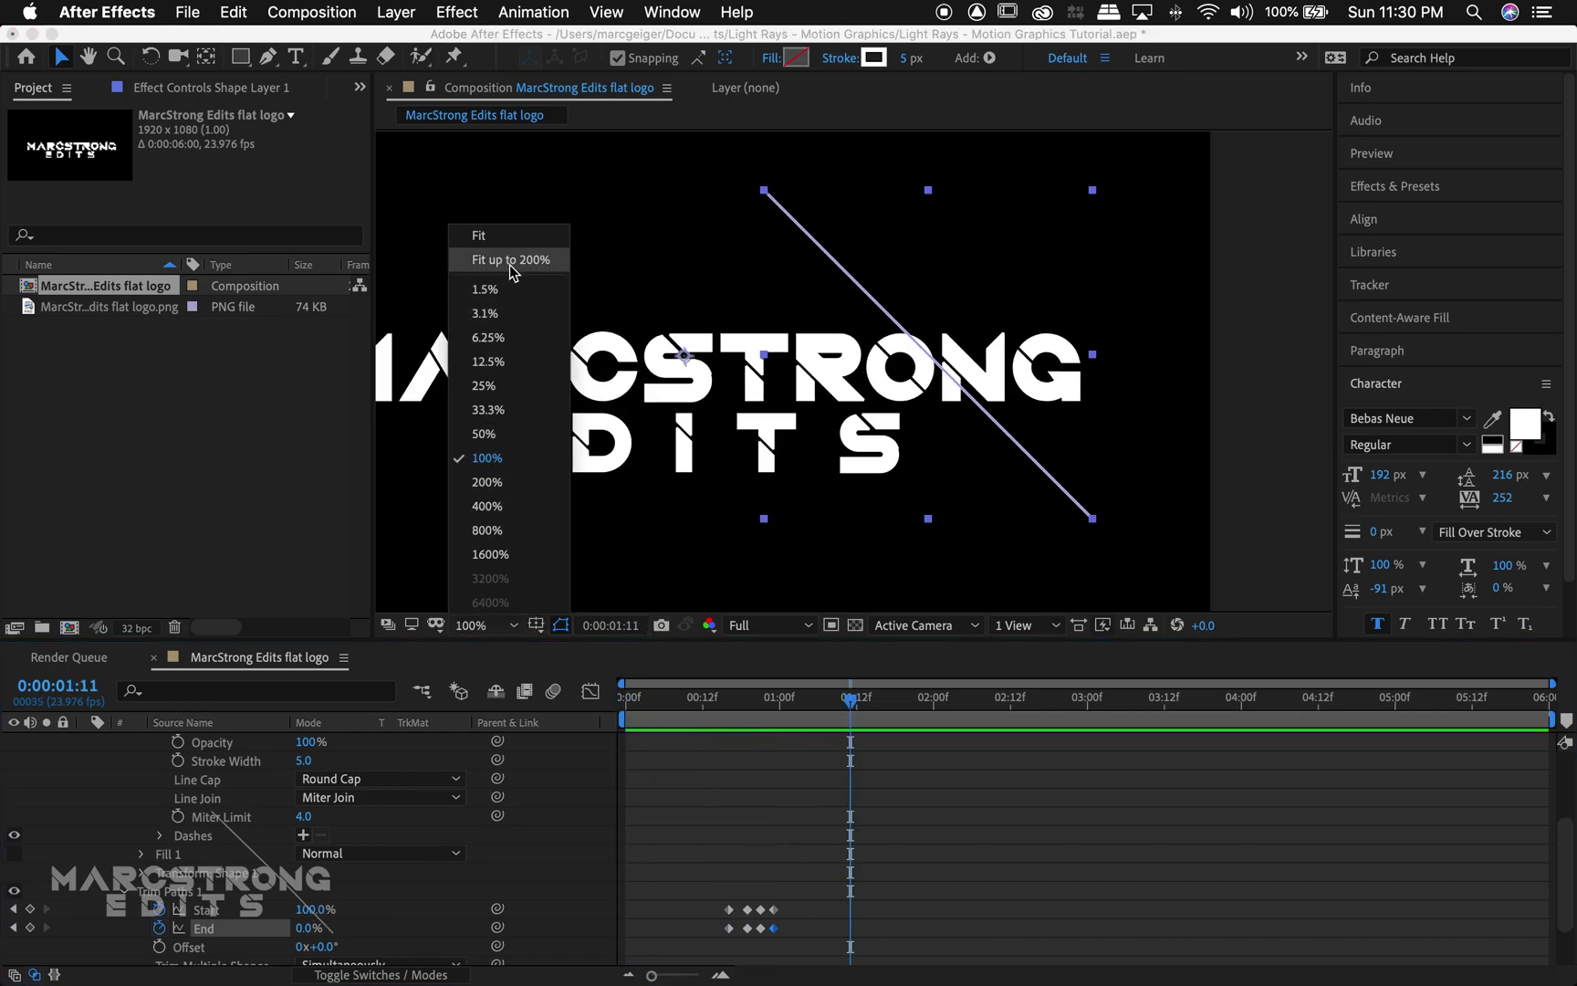
click(506, 225)
drag(676, 698, 624, 699)
key(space)
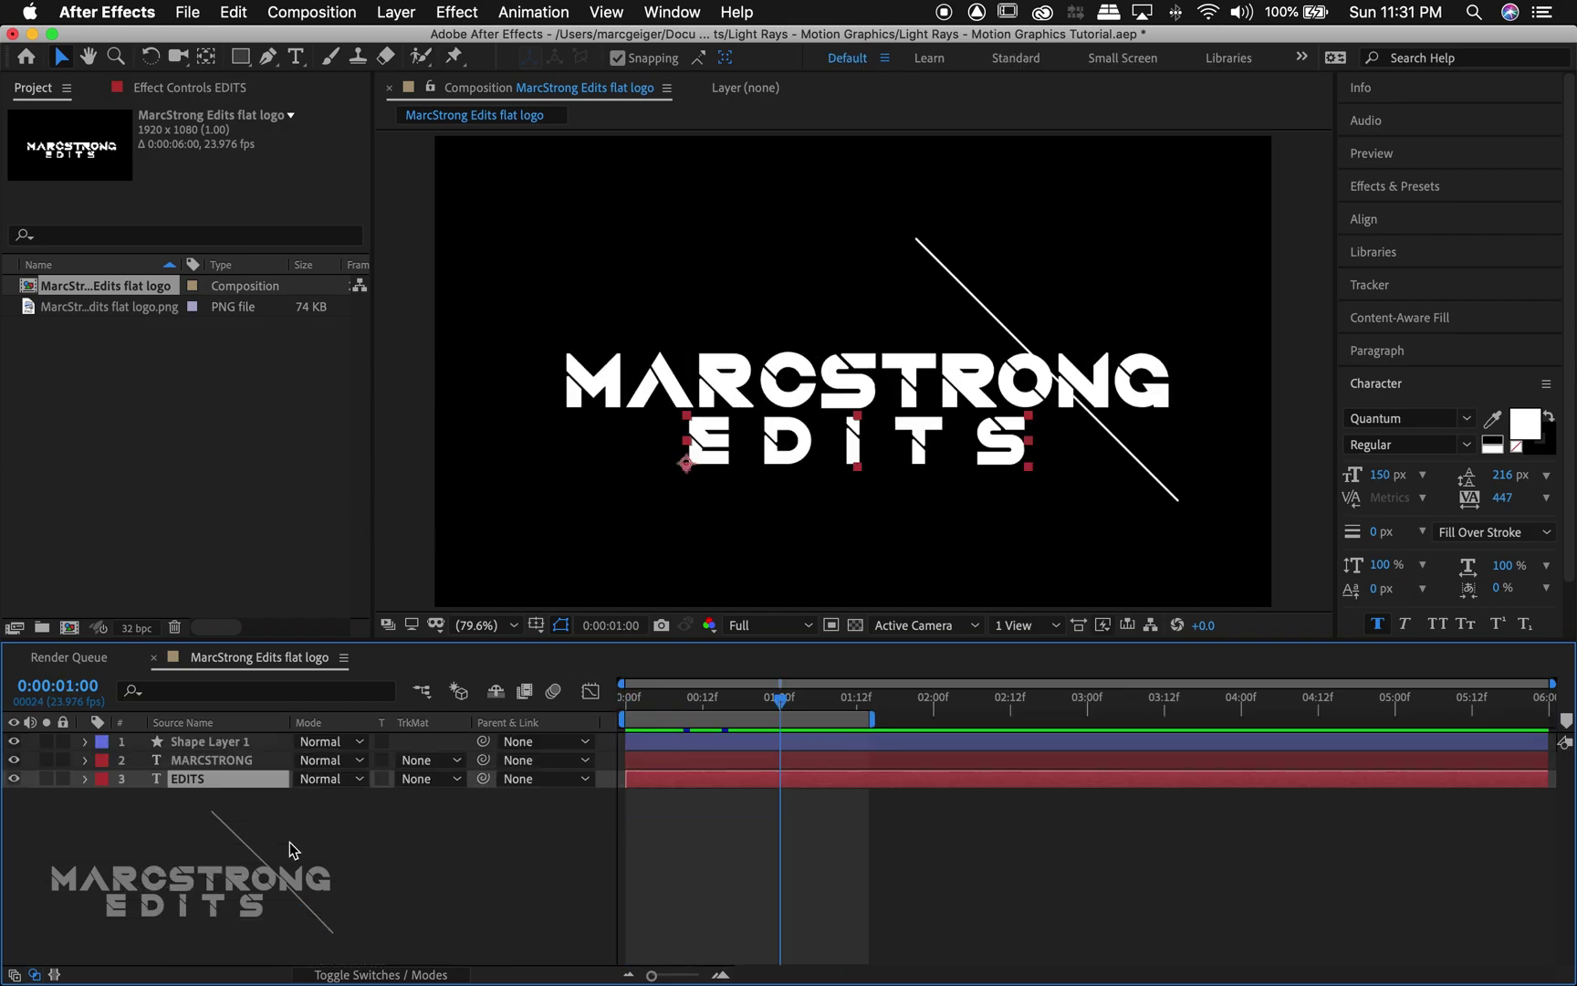
click(292, 849)
- Create a new adjustment layer from the timeline's New menu
right_click(292, 847)
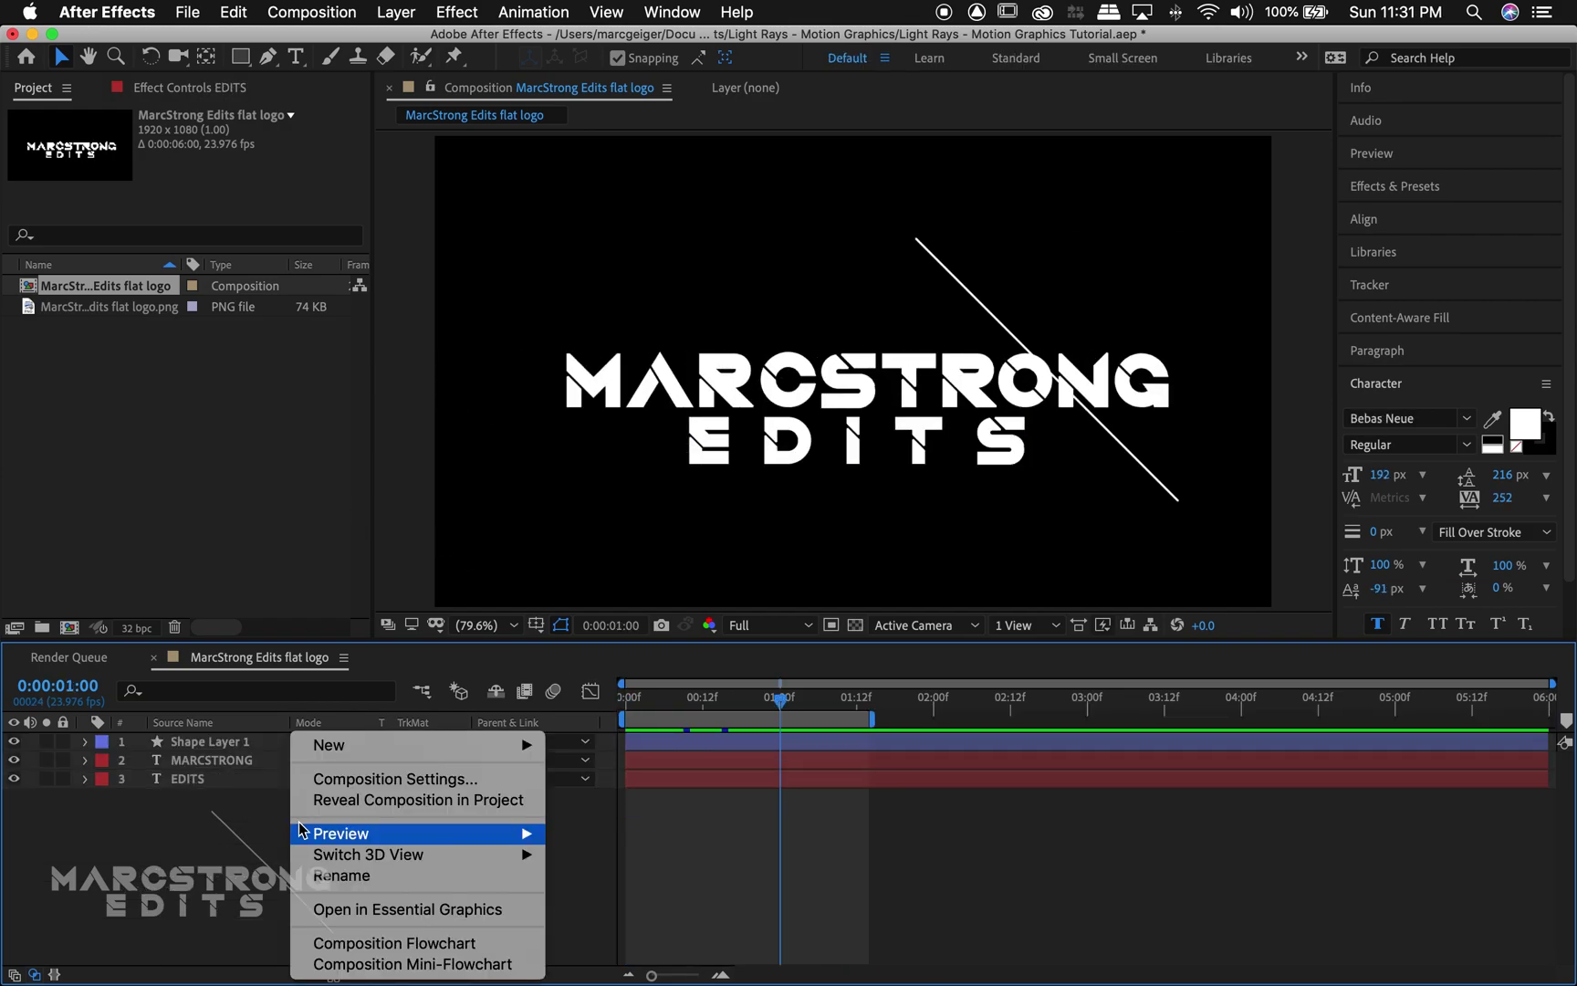
mouse_move(321, 756)
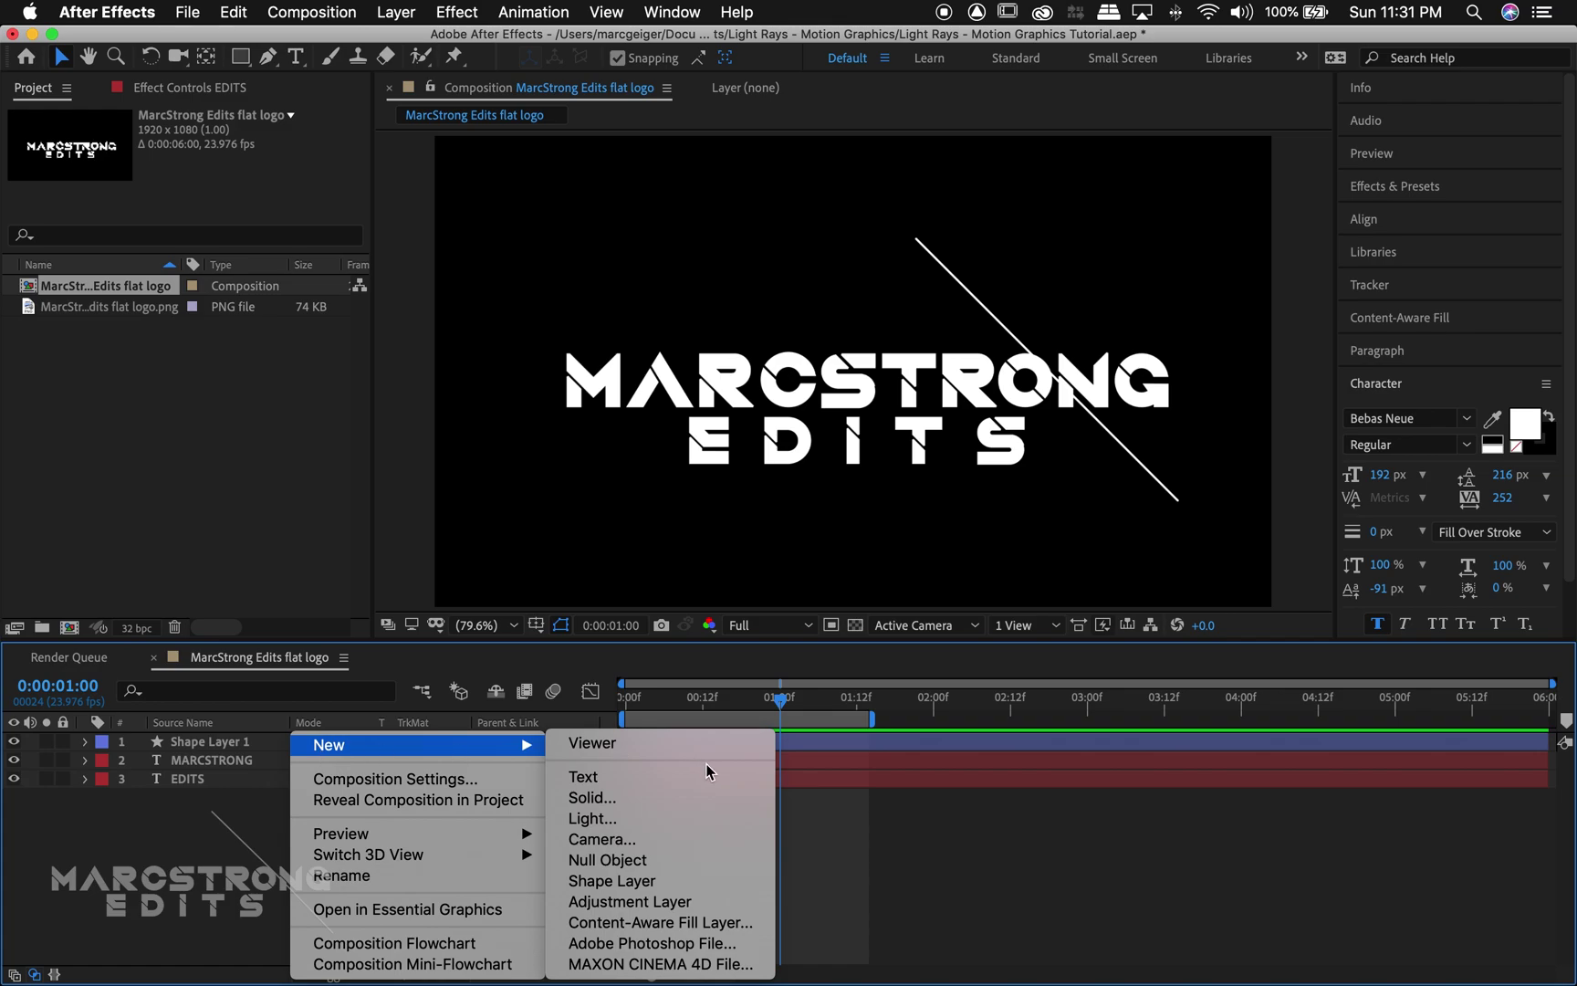
click(639, 901)
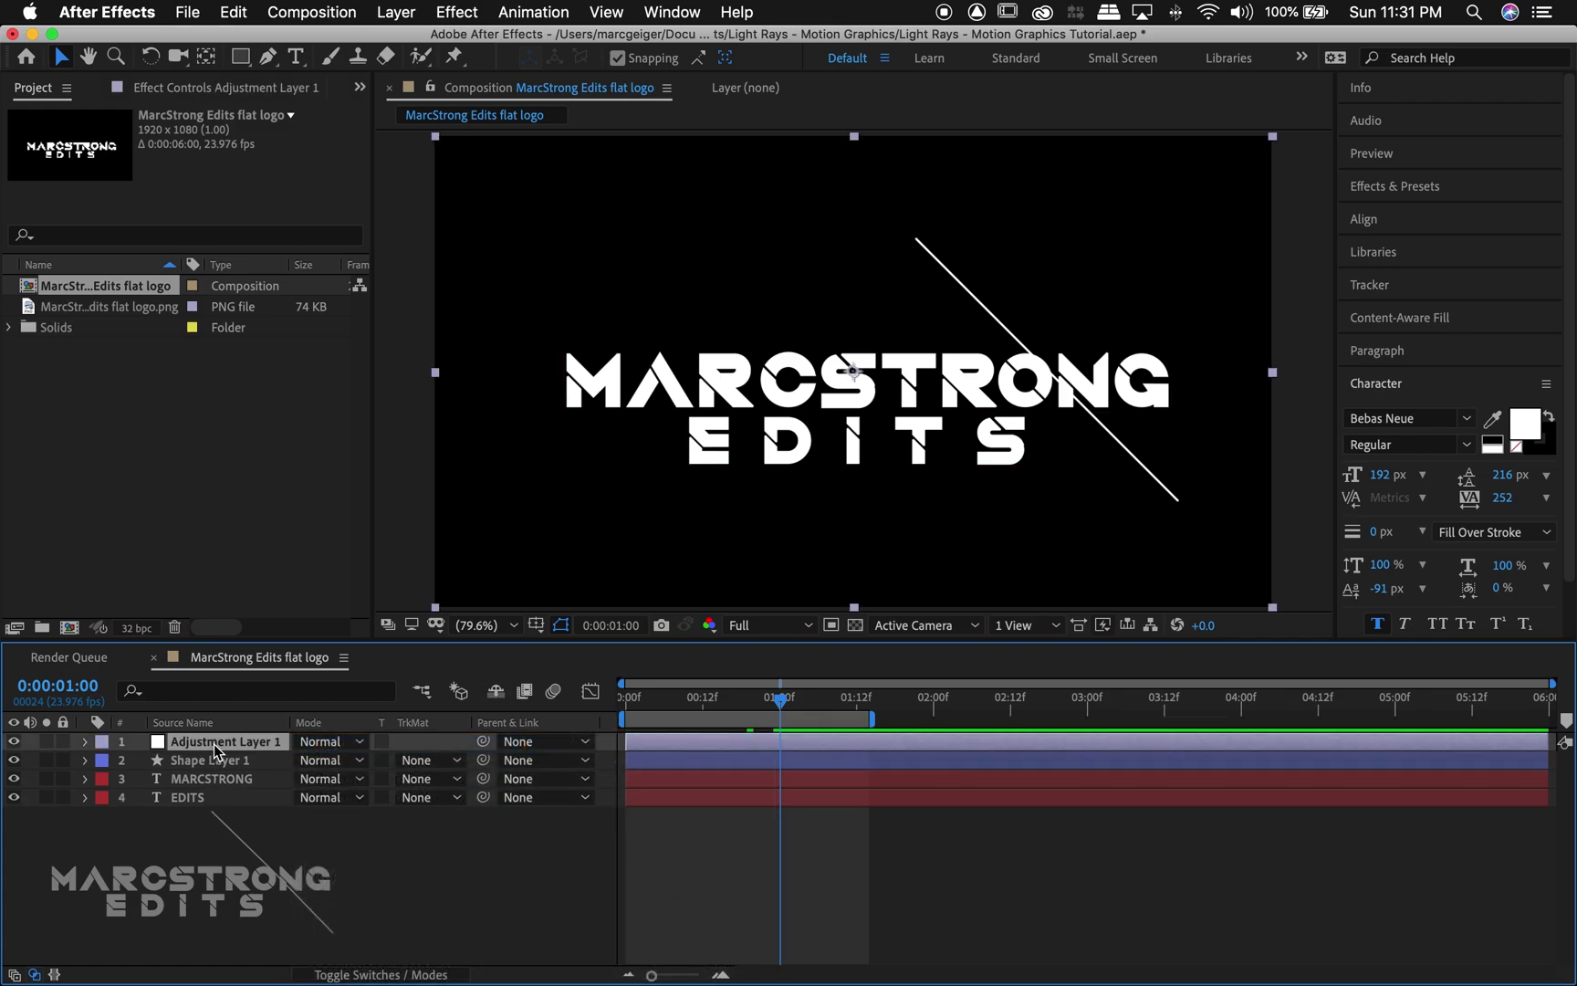
- Apply Trapcode Shine to Adjustment Layer 1 with Source Point Type set to 3D Light
click(458, 12)
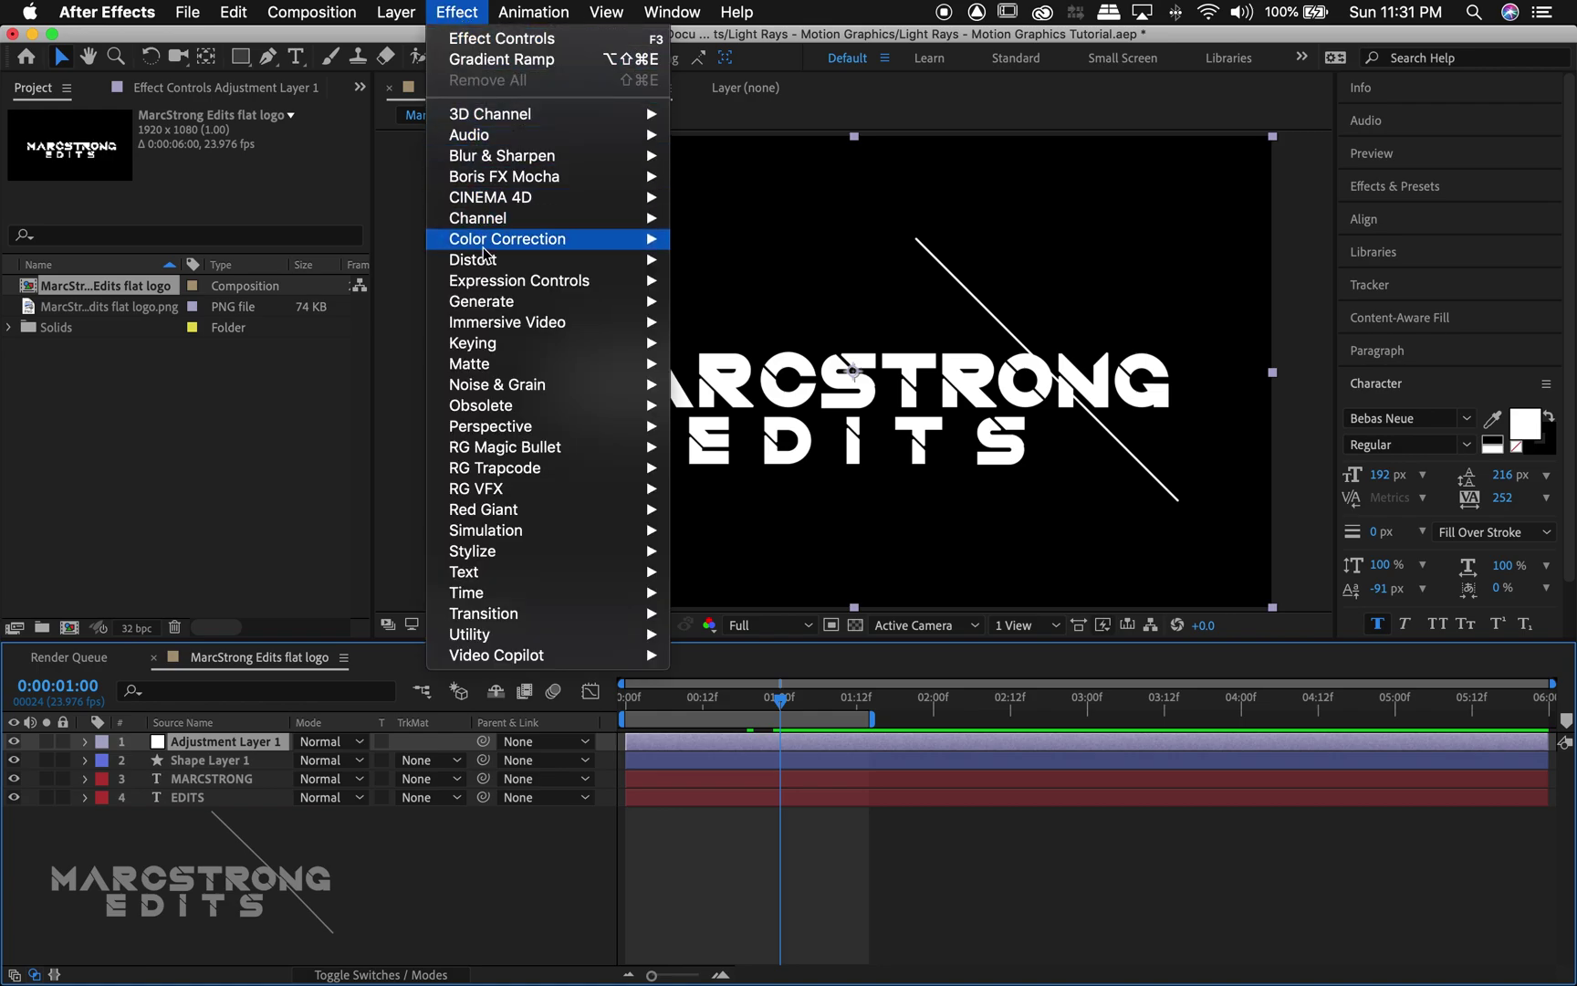
mouse_move(509, 472)
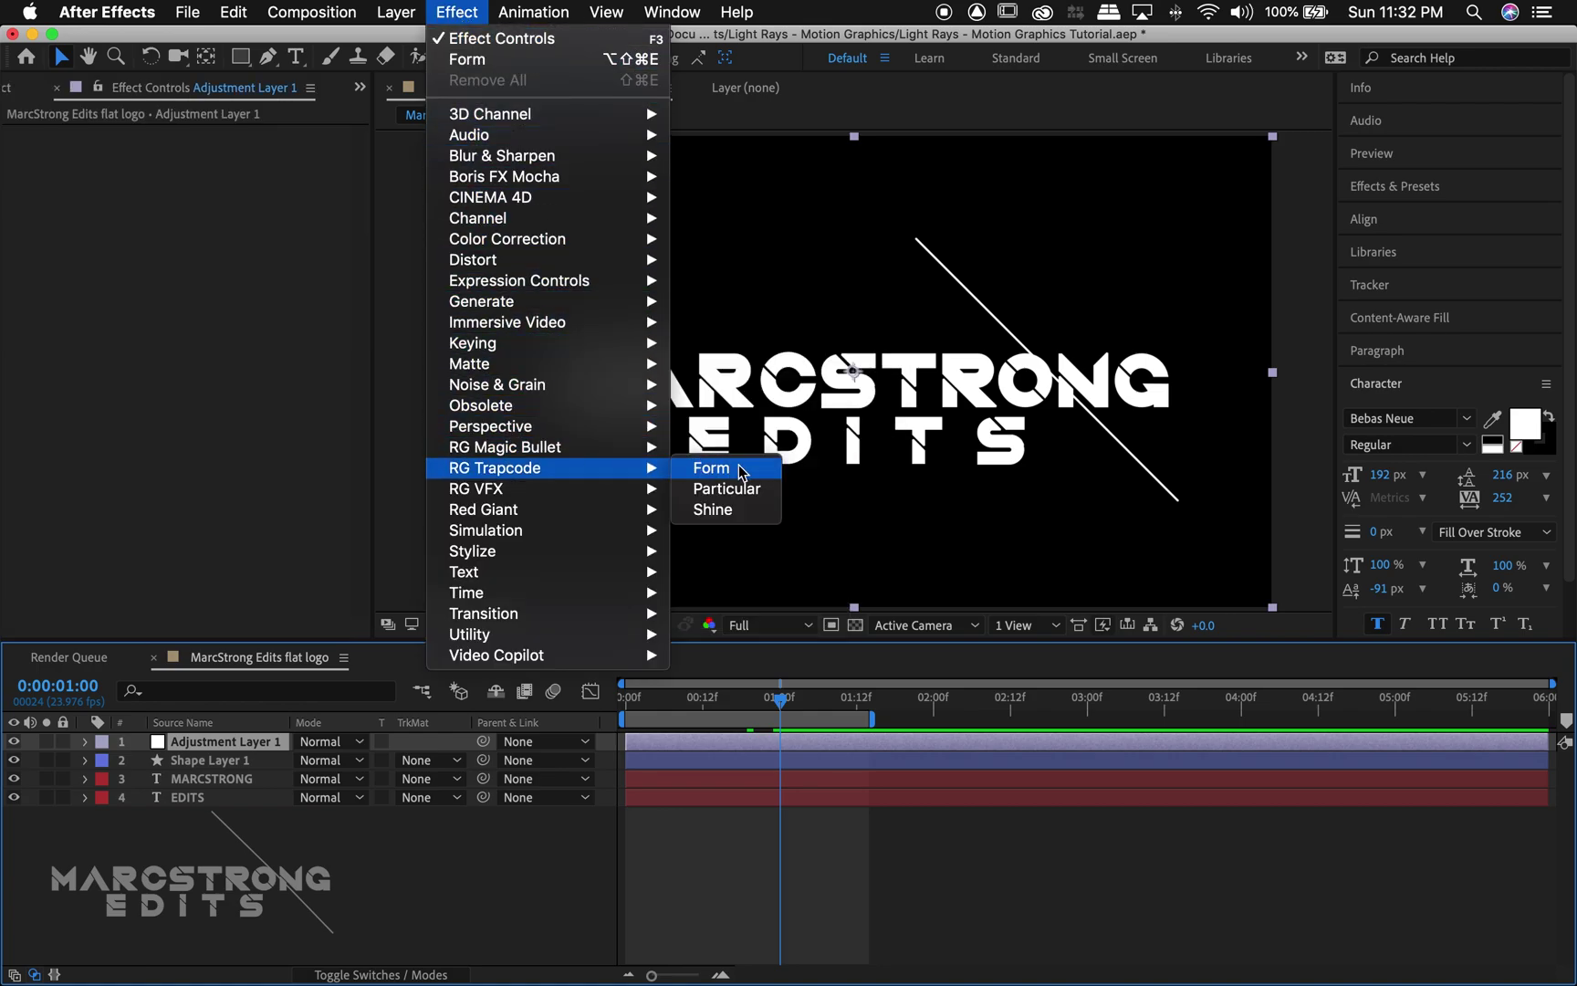
click(729, 509)
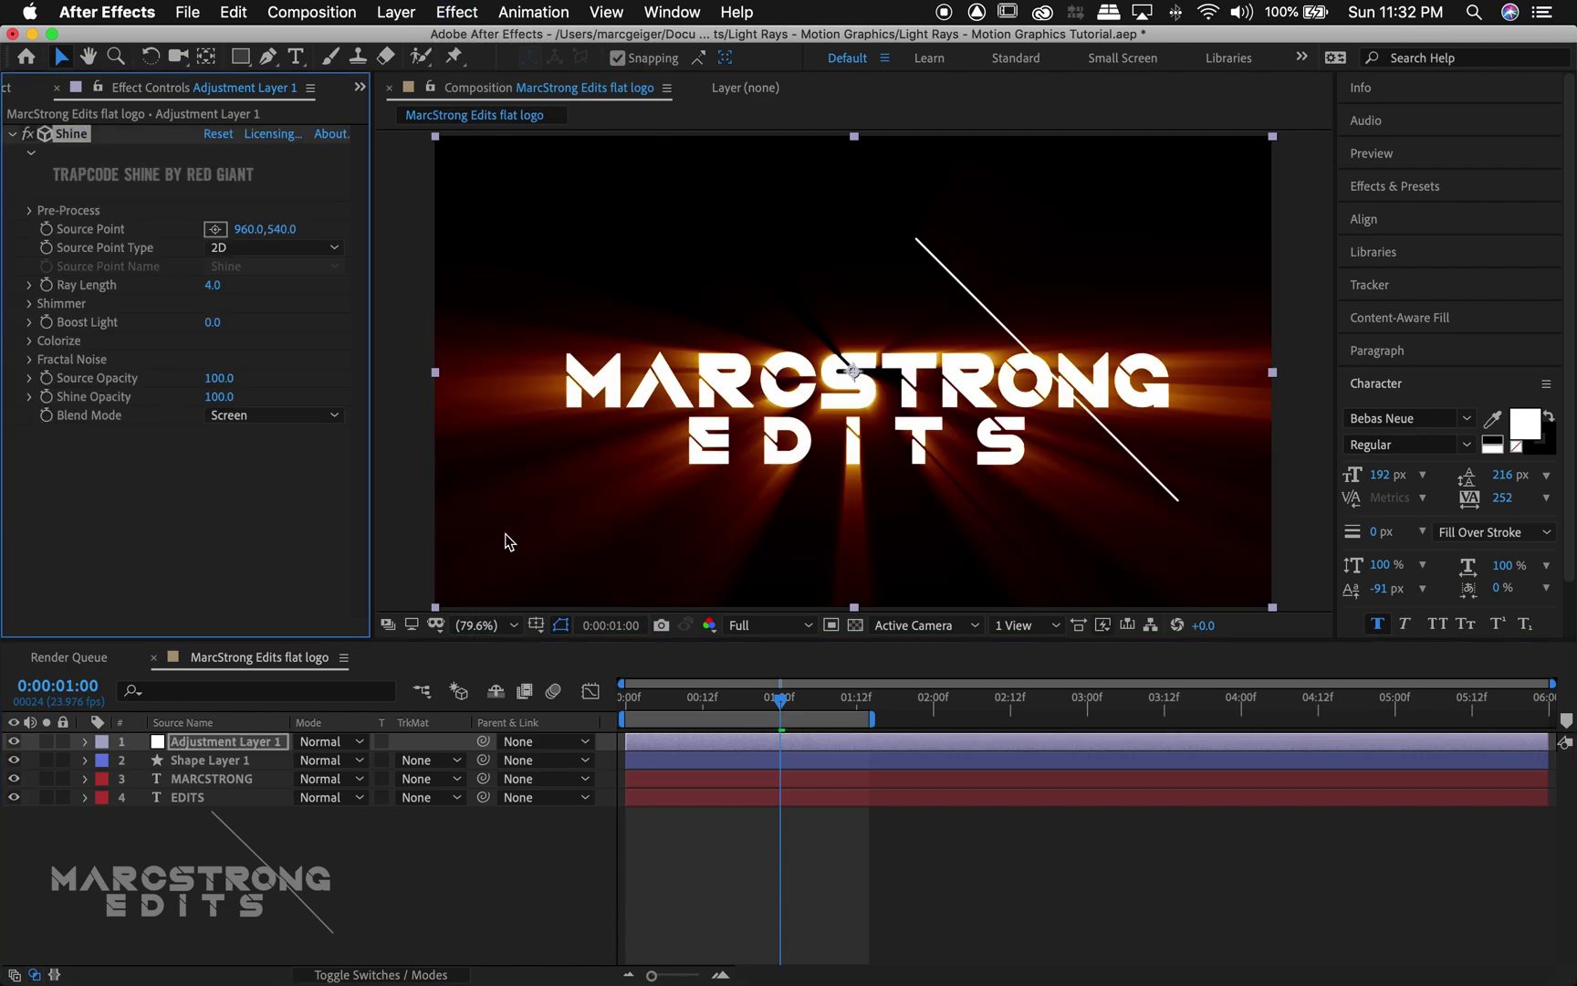
click(263, 248)
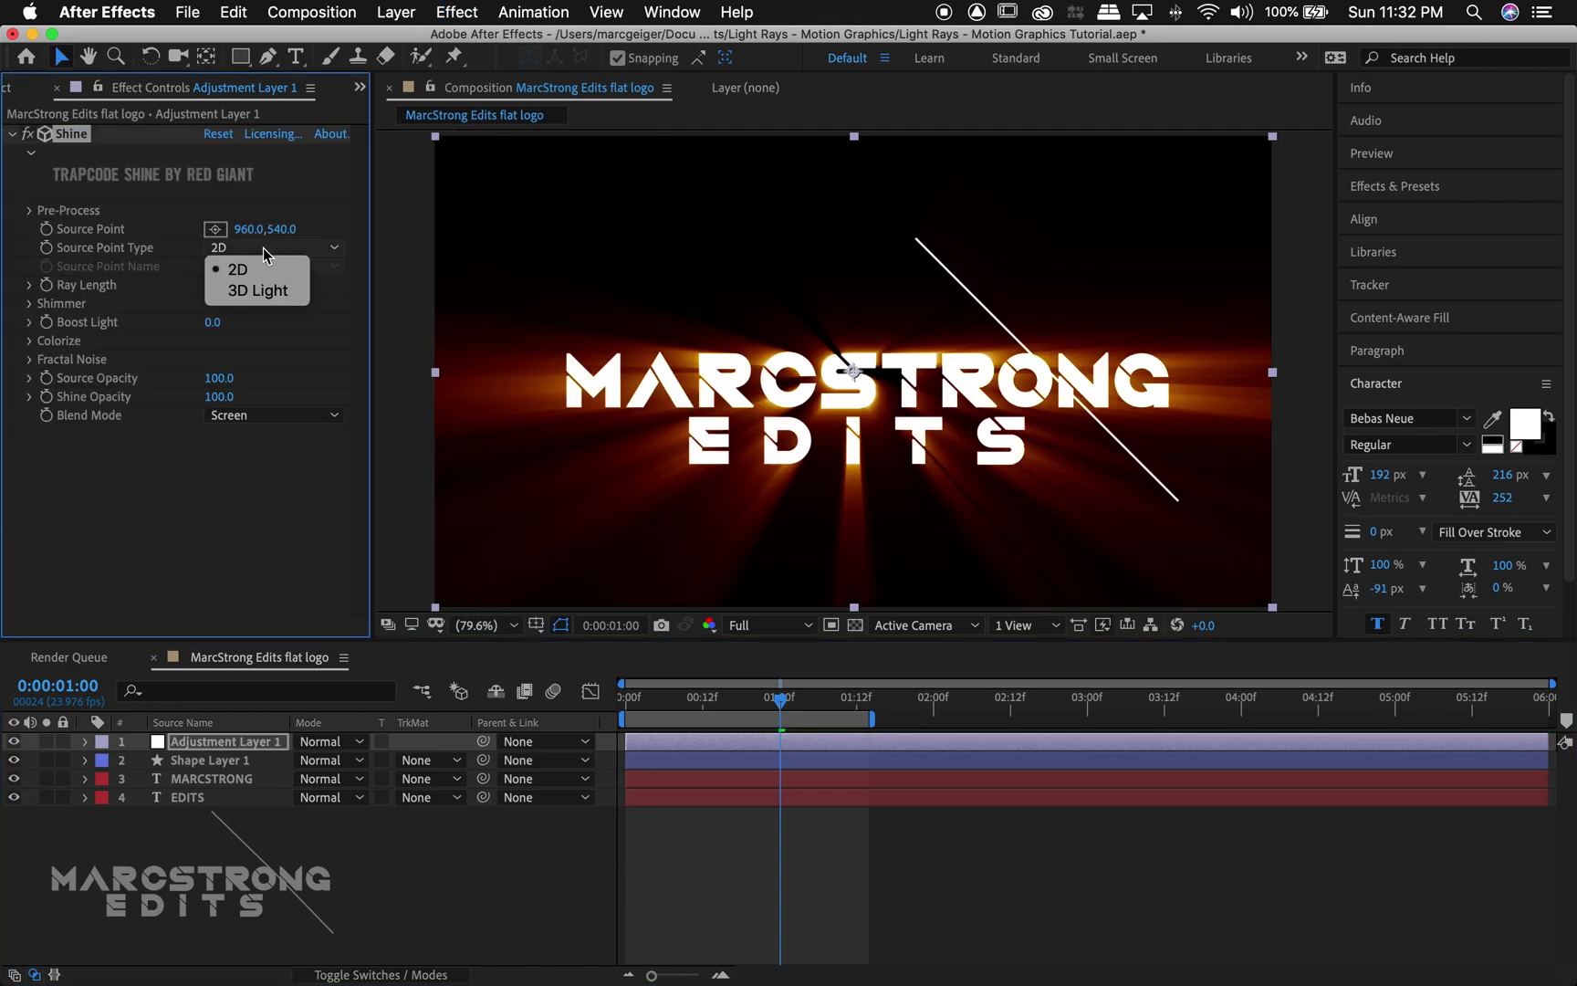
click(254, 292)
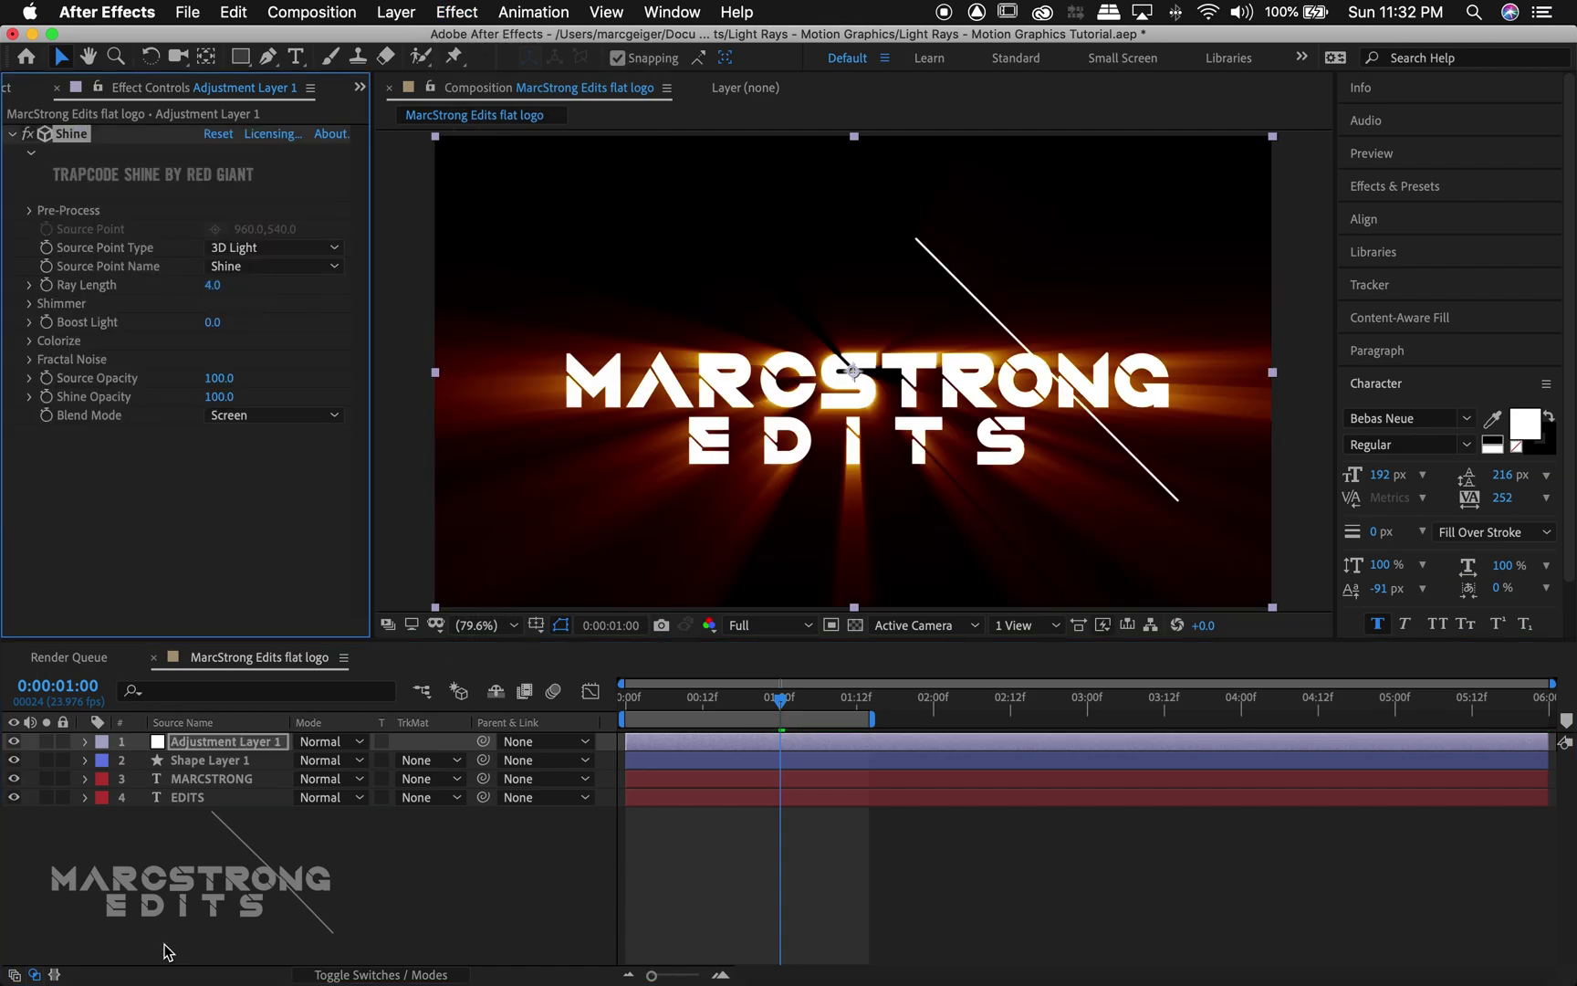
- Create a new light layer named Shine Control to drive the Shine rays
right_click(203, 889)
mouse_move(305, 751)
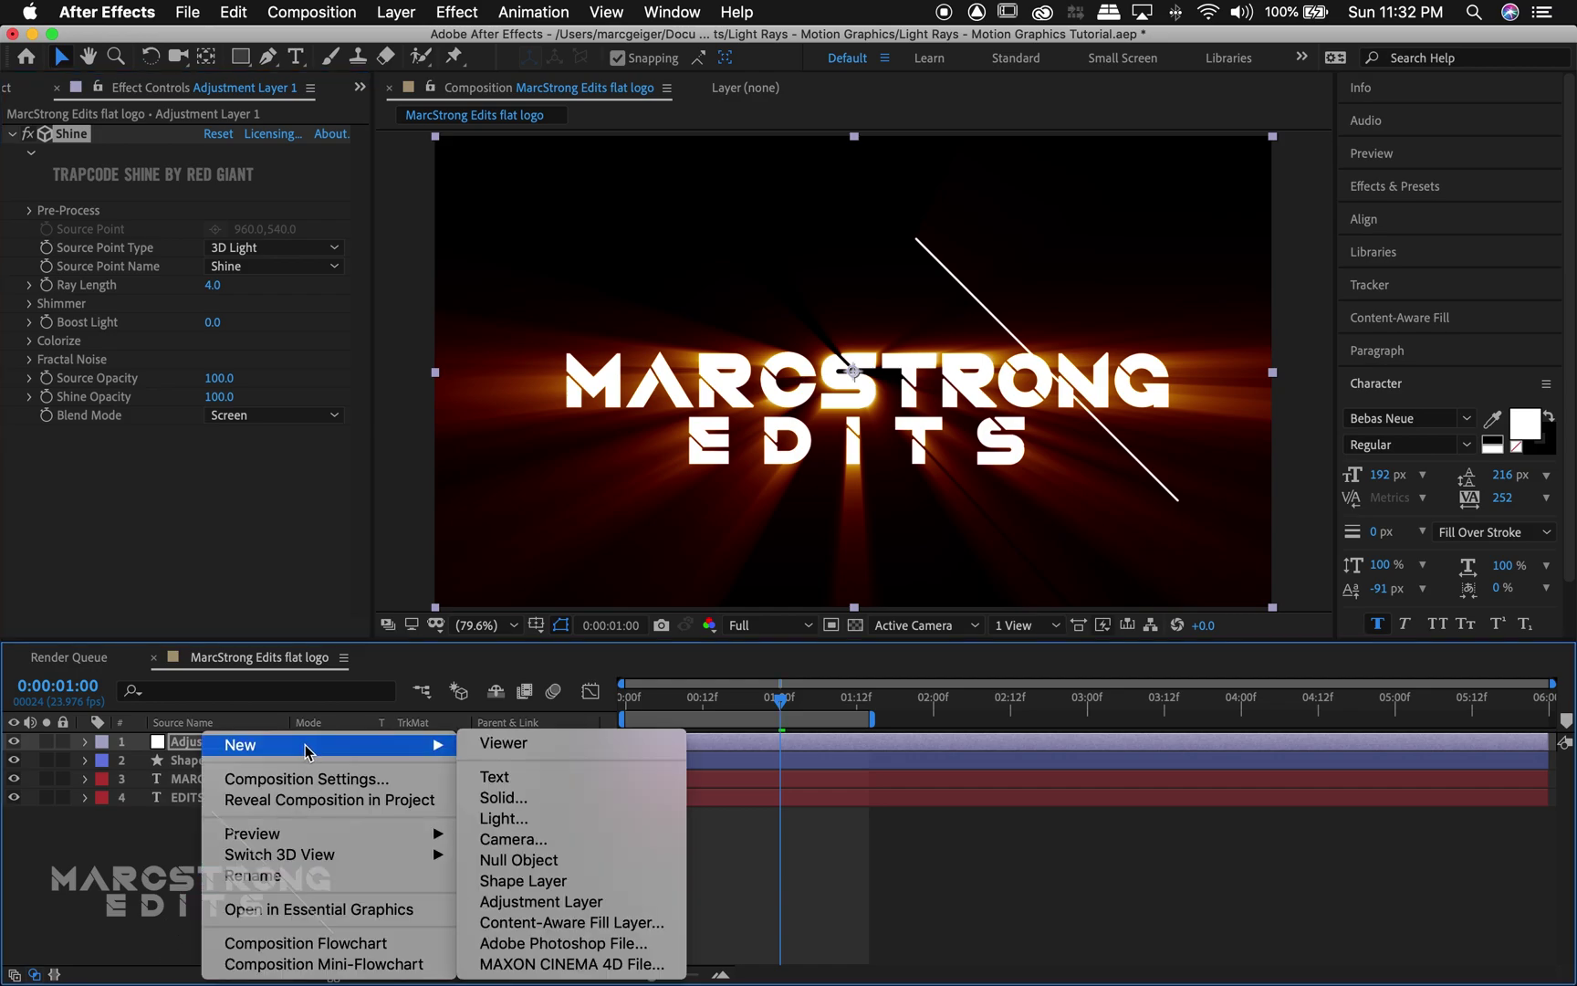
click(516, 818)
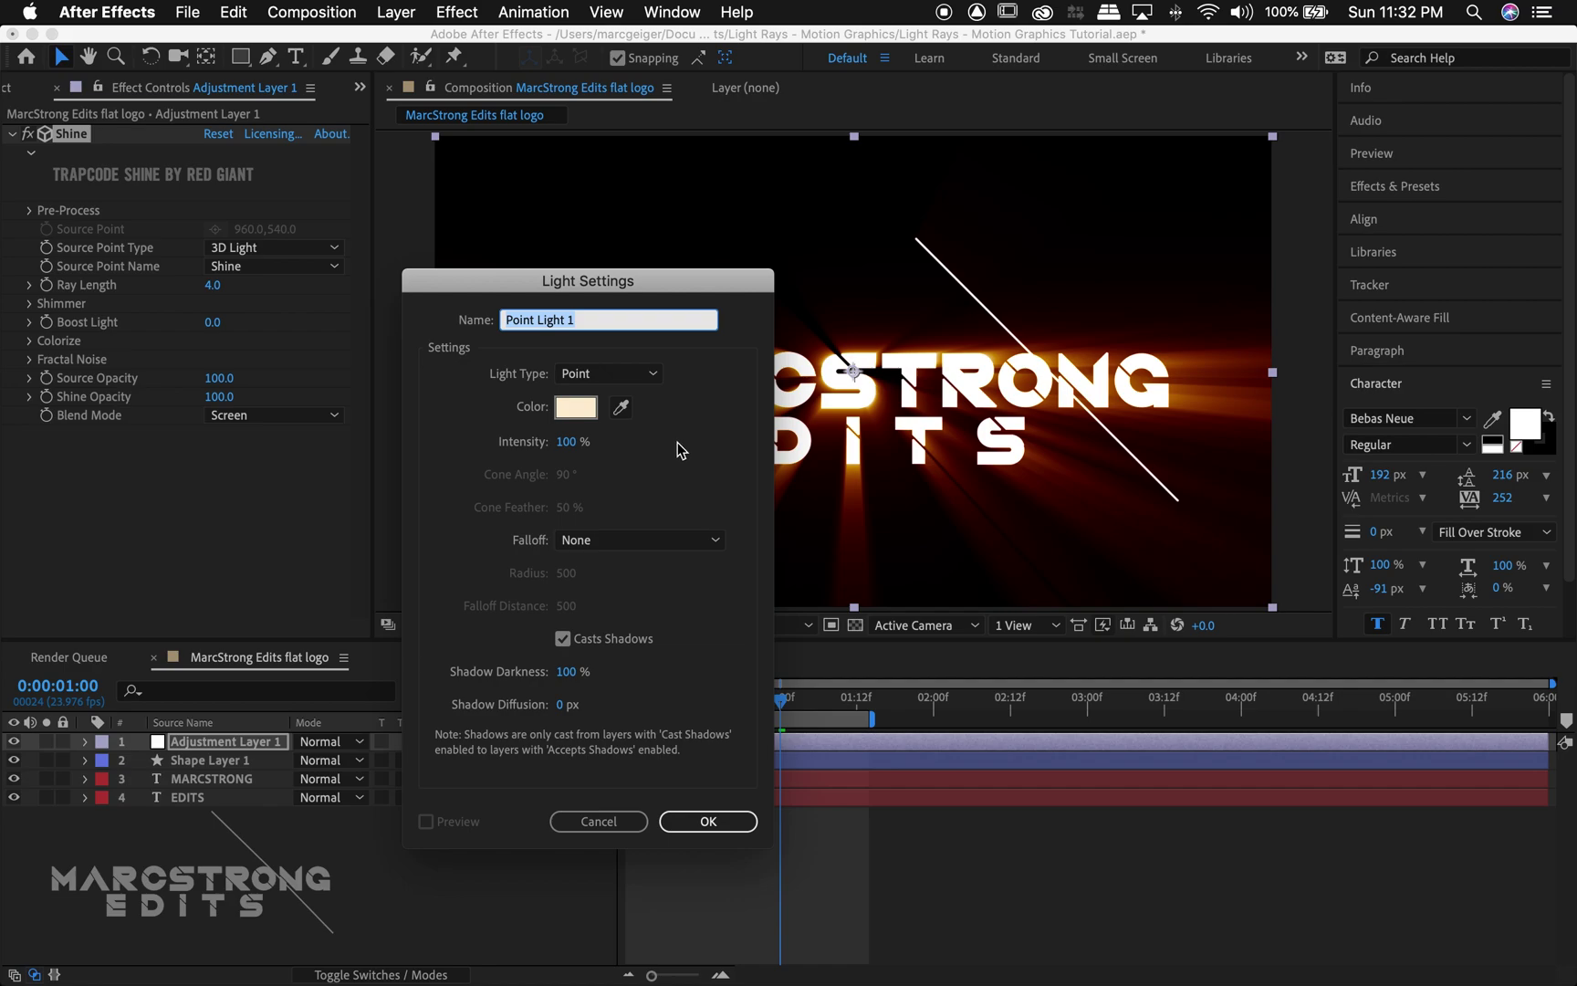
text(Shine Control)
click(710, 821)
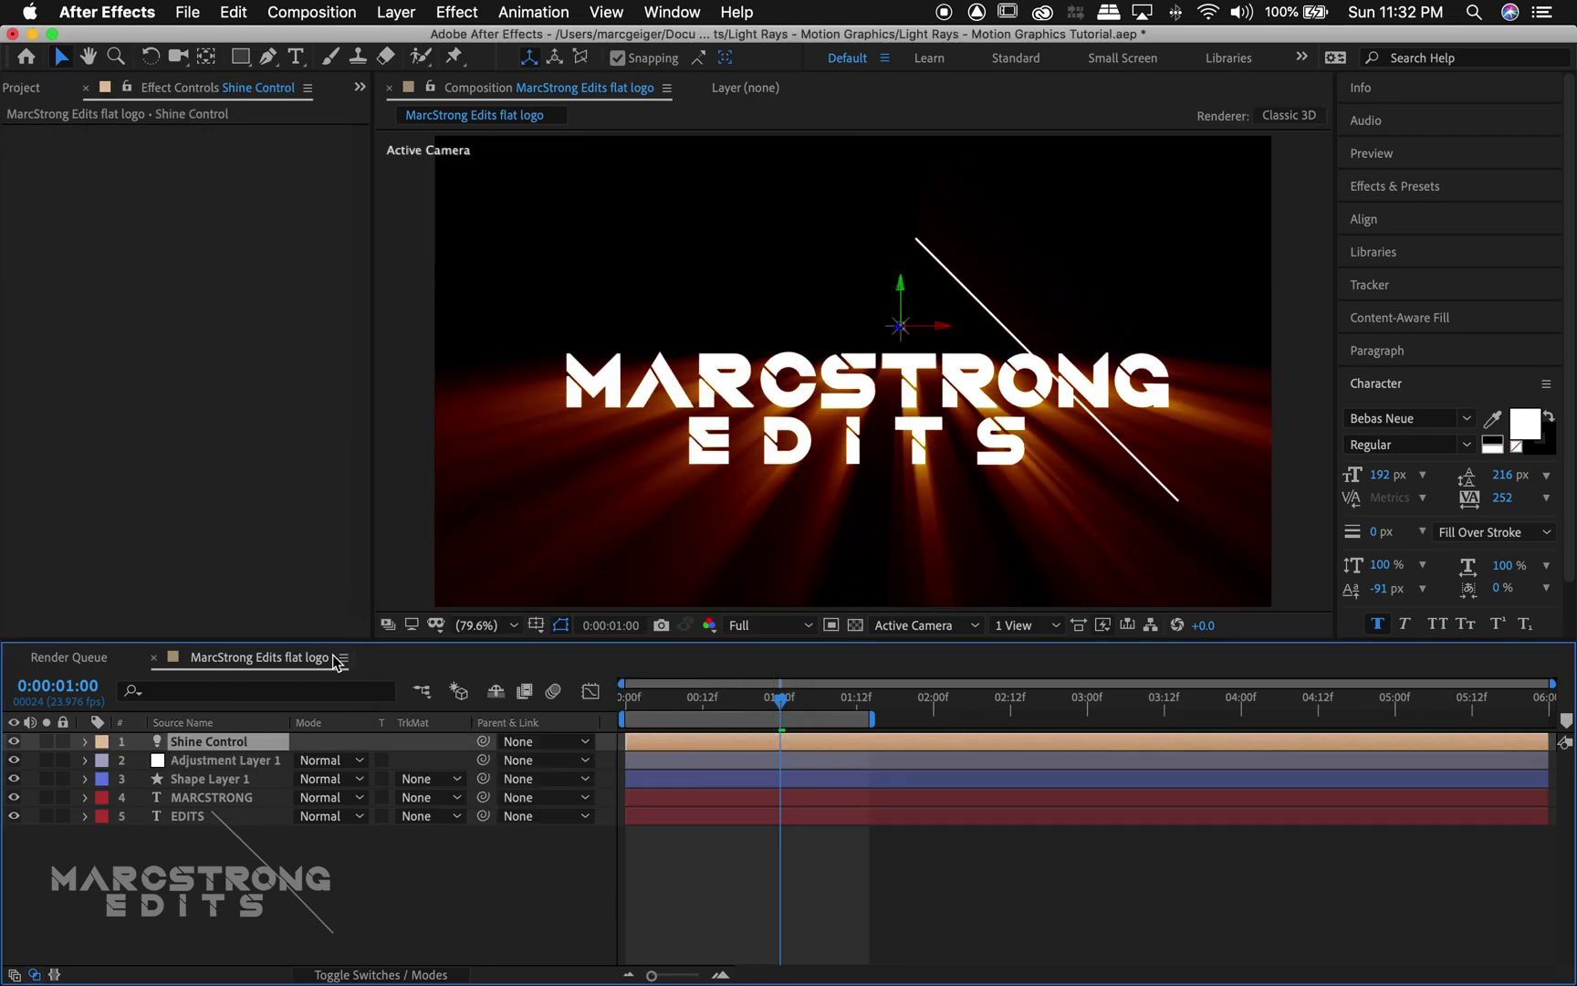
click(228, 761)
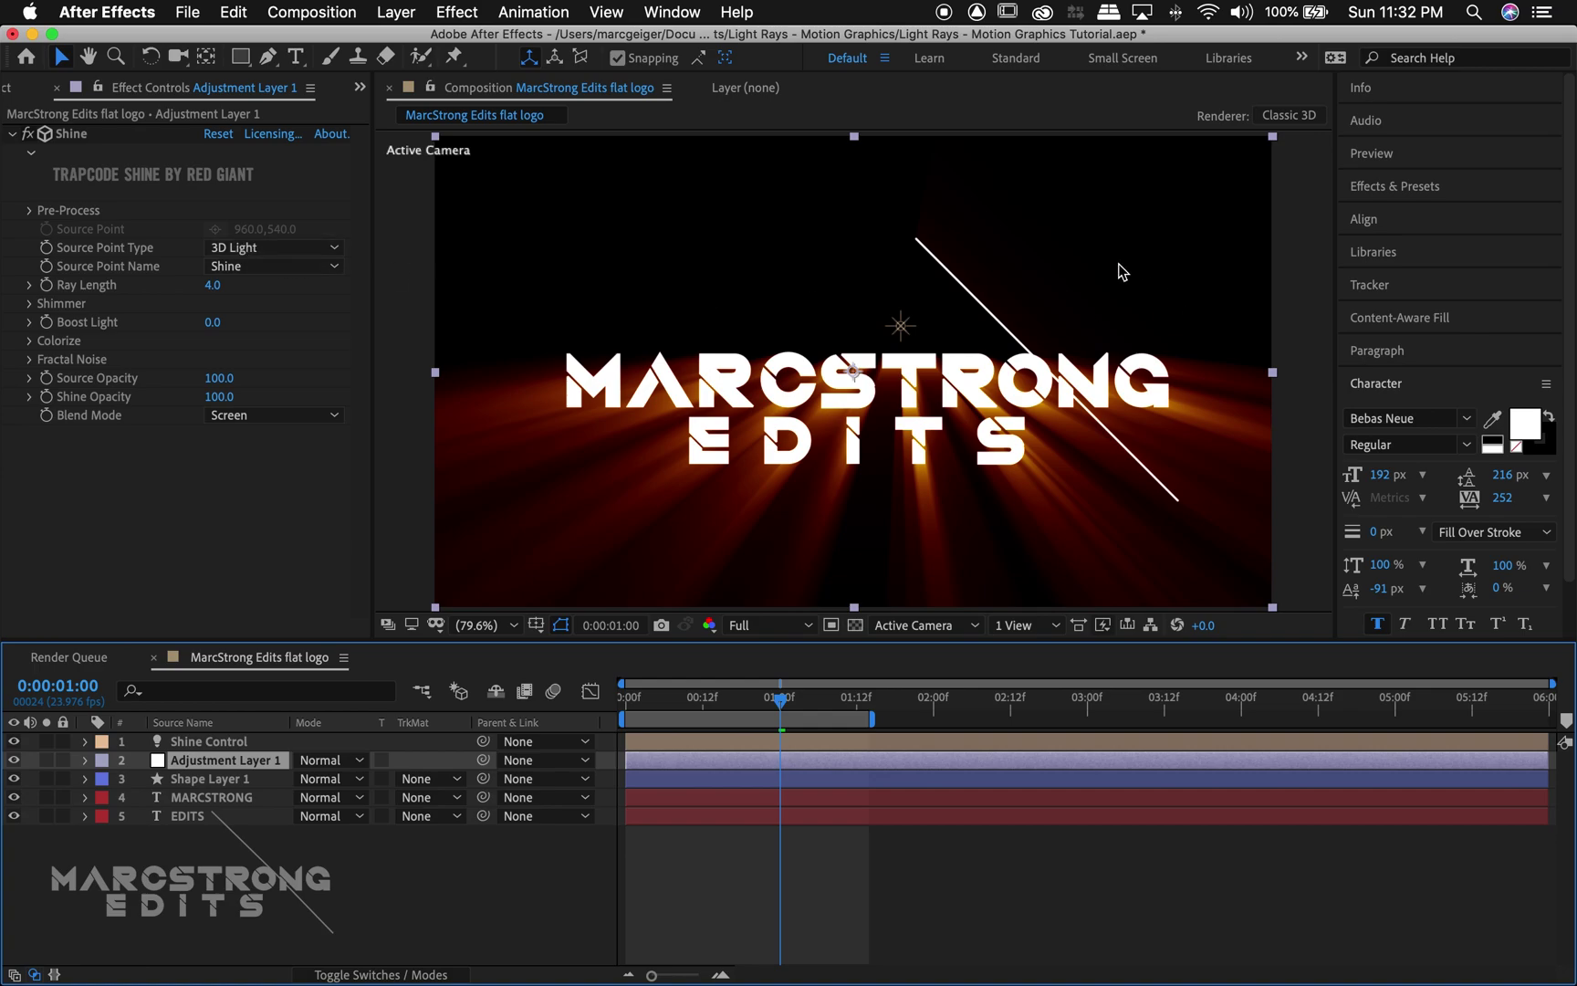
- Move the Shine Control light lower and toward the logo's centre, previewing at Half resolution
click(902, 337)
drag(902, 292, 900, 369)
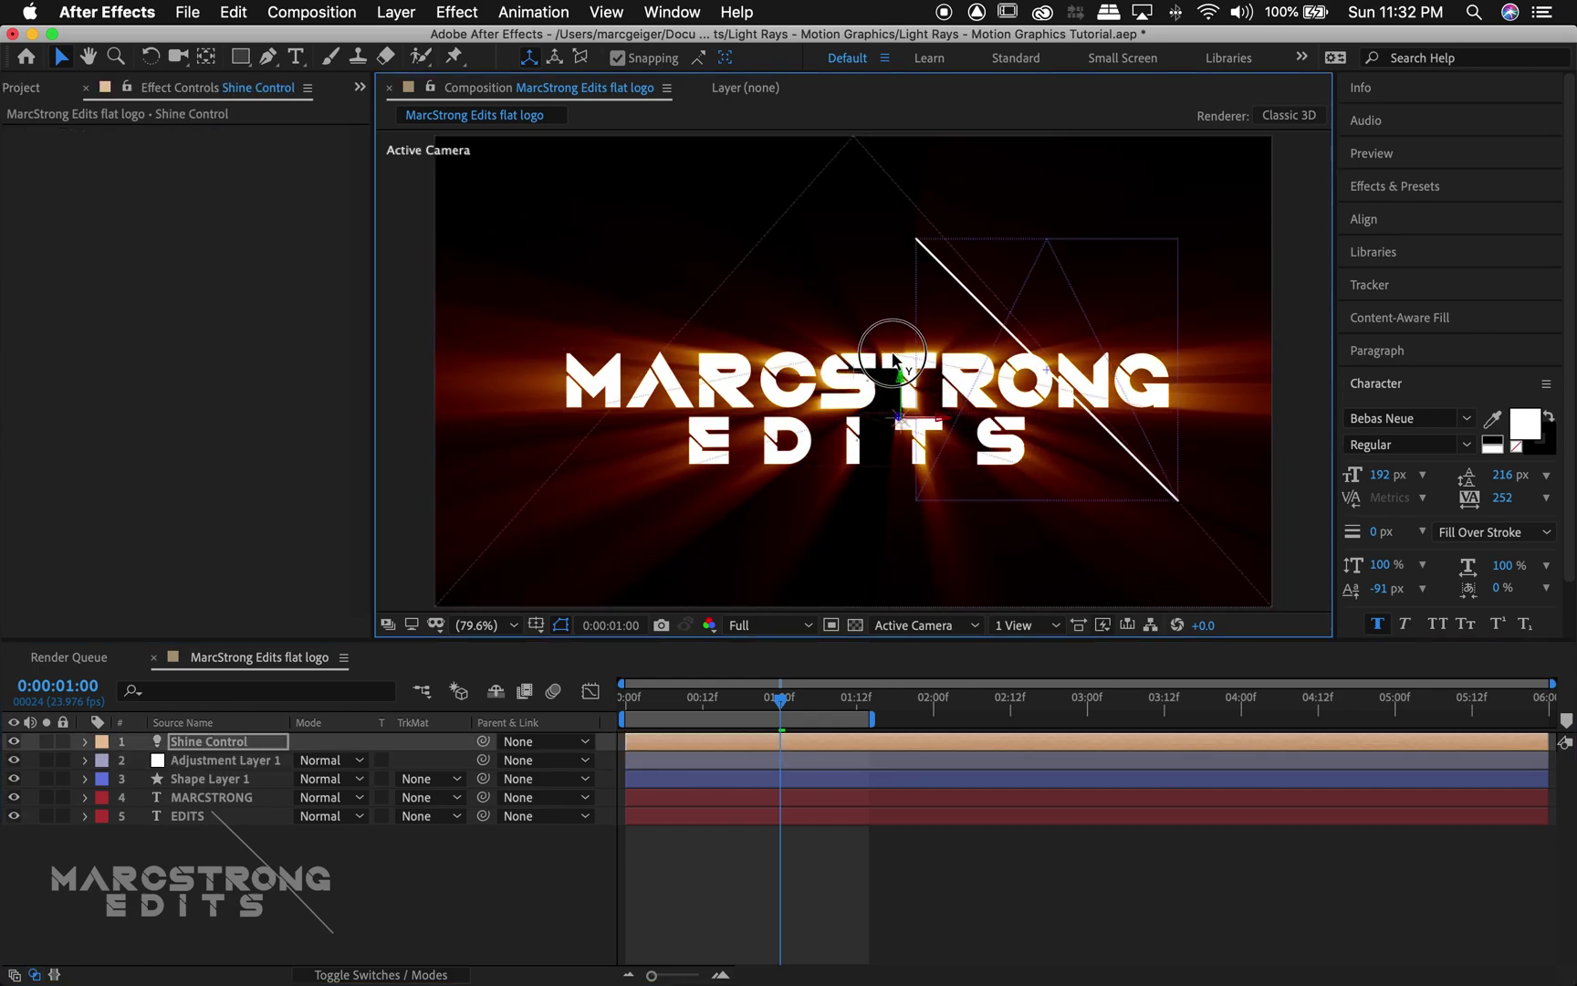
click(780, 630)
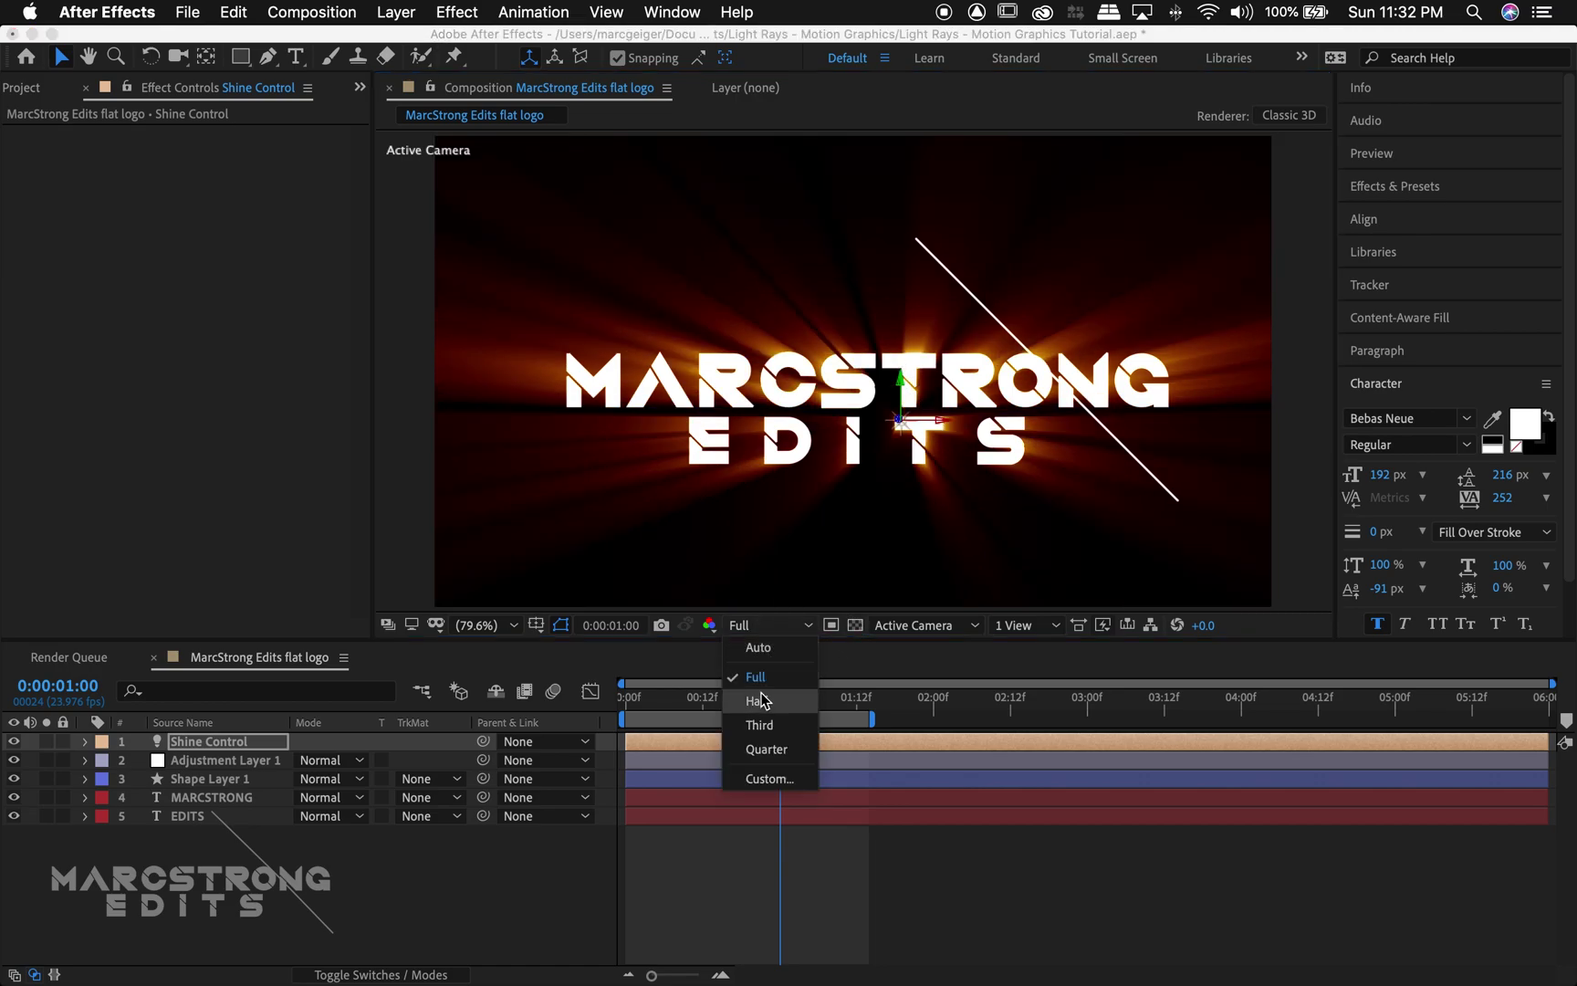
click(758, 701)
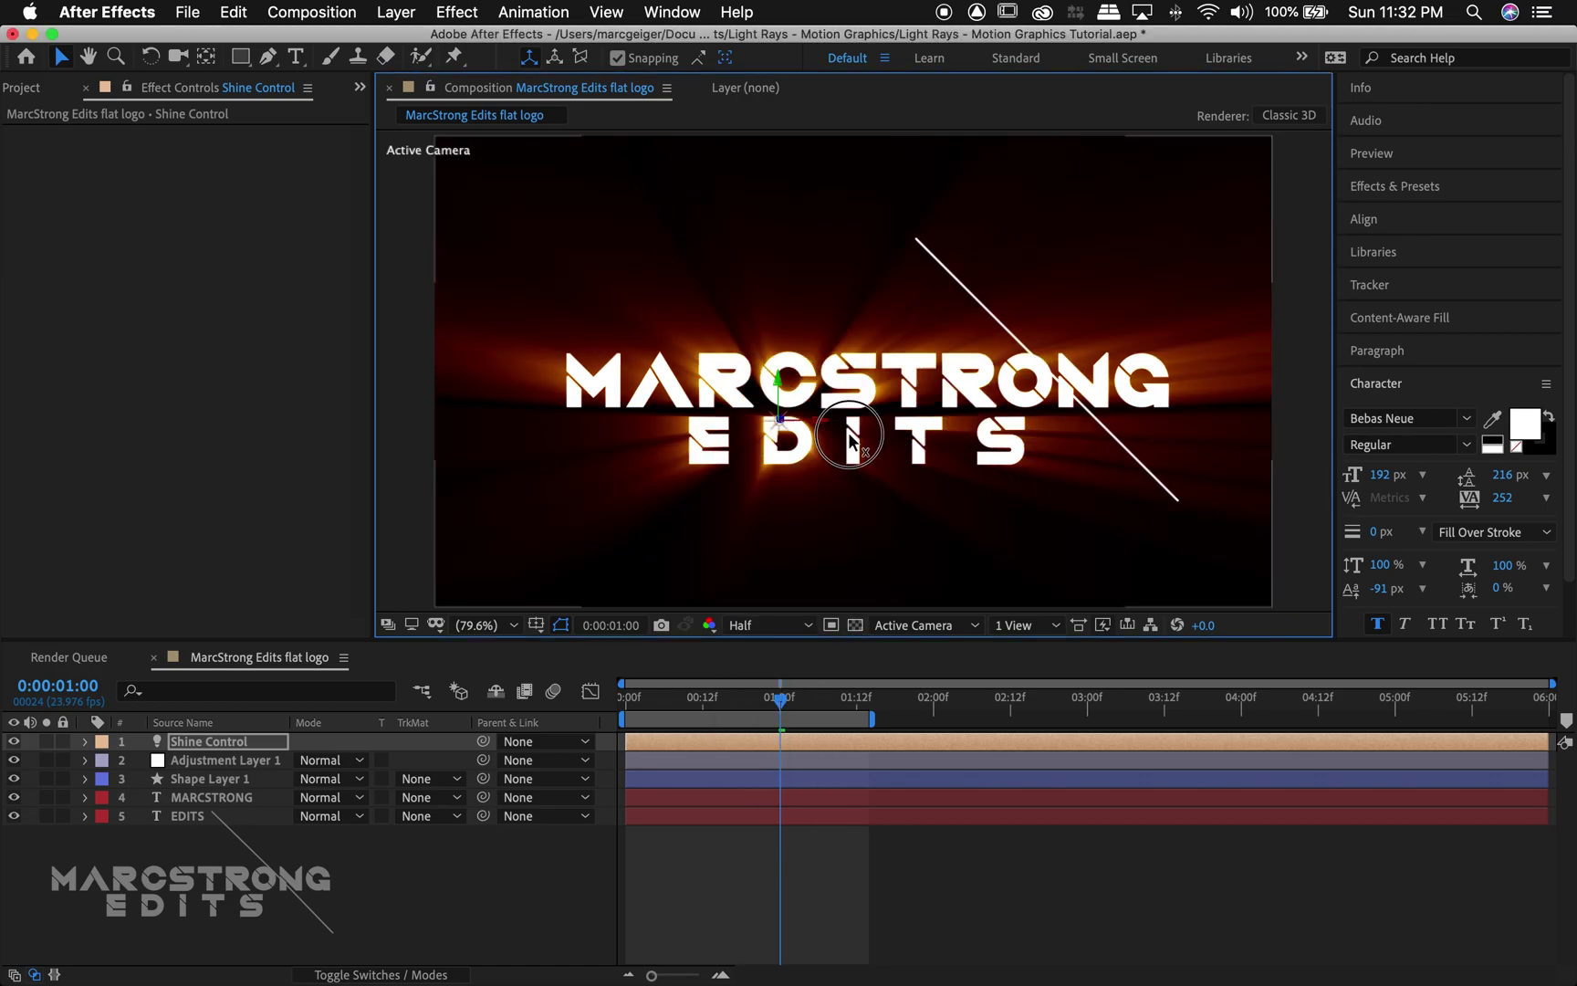
drag(943, 426, 869, 434)
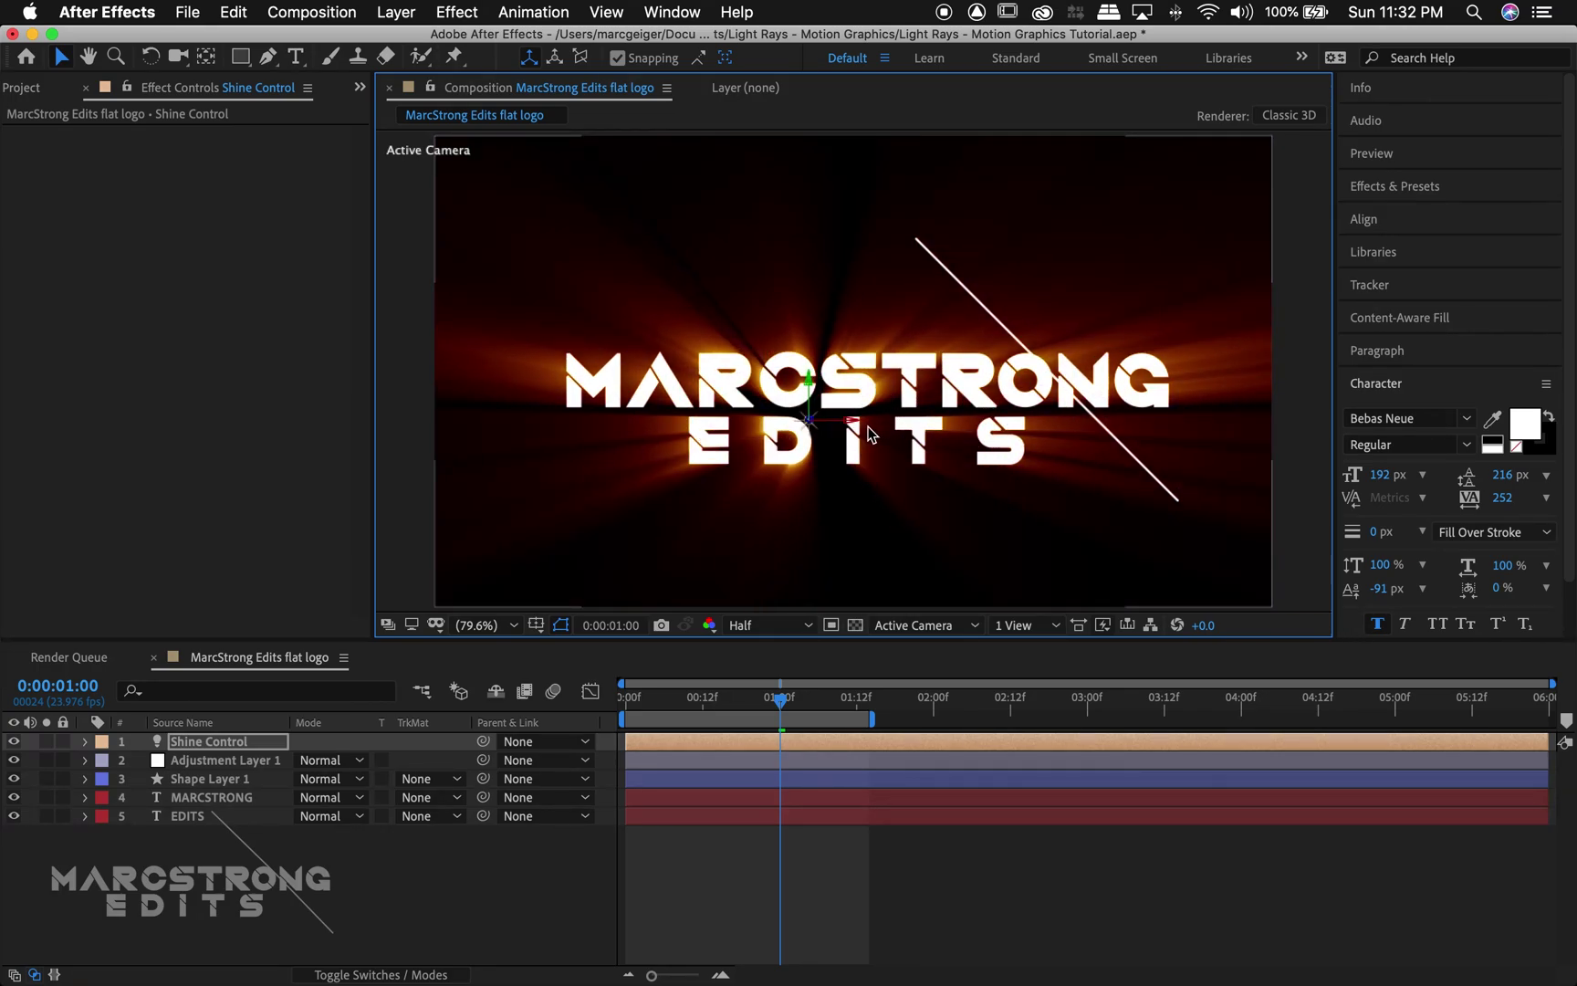
click(258, 763)
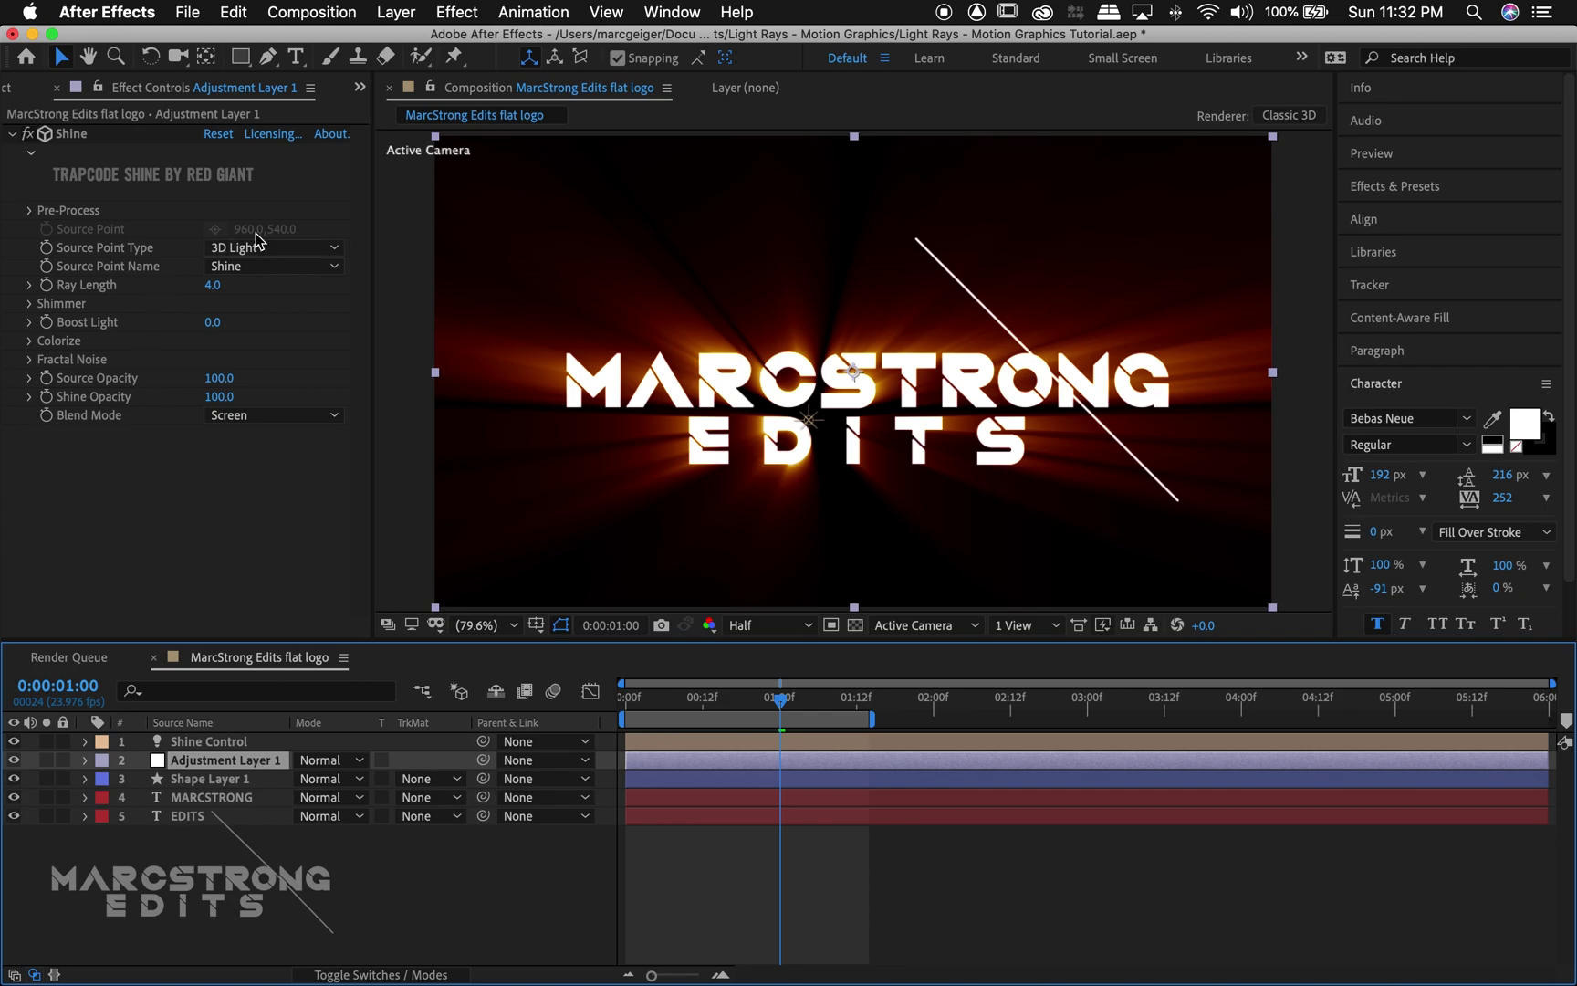
- Enable Shine's Fractal Noise with Noise Type set to 3D Light with Parallax
click(33, 360)
scroll(45, 374, down, 2)
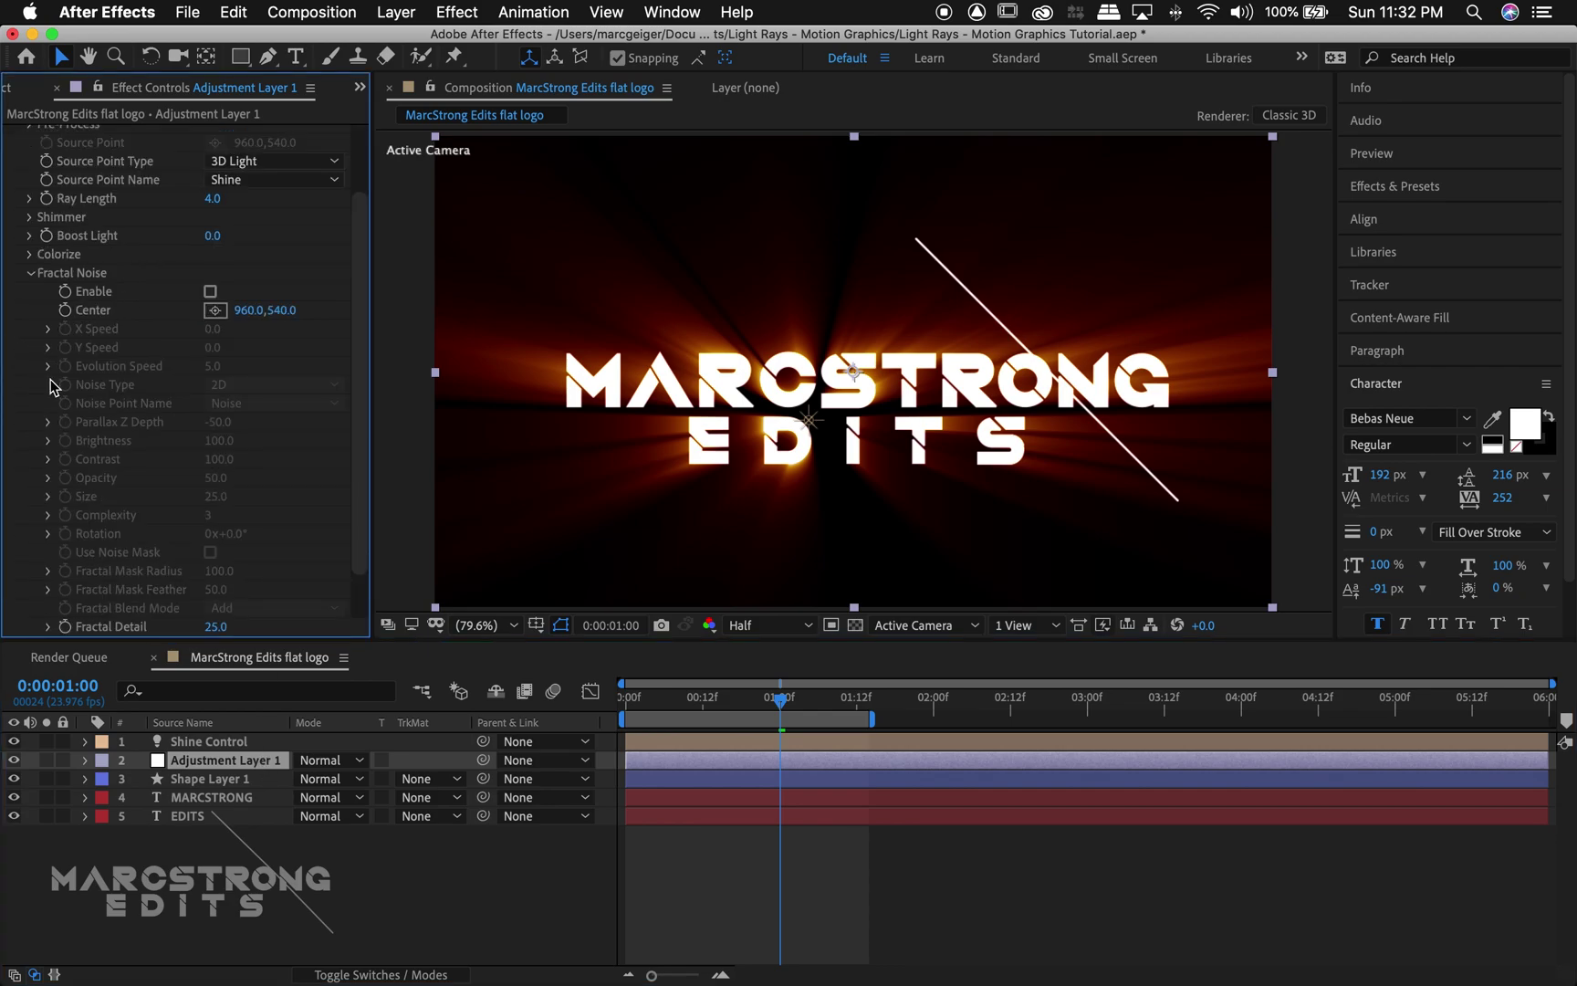
click(209, 292)
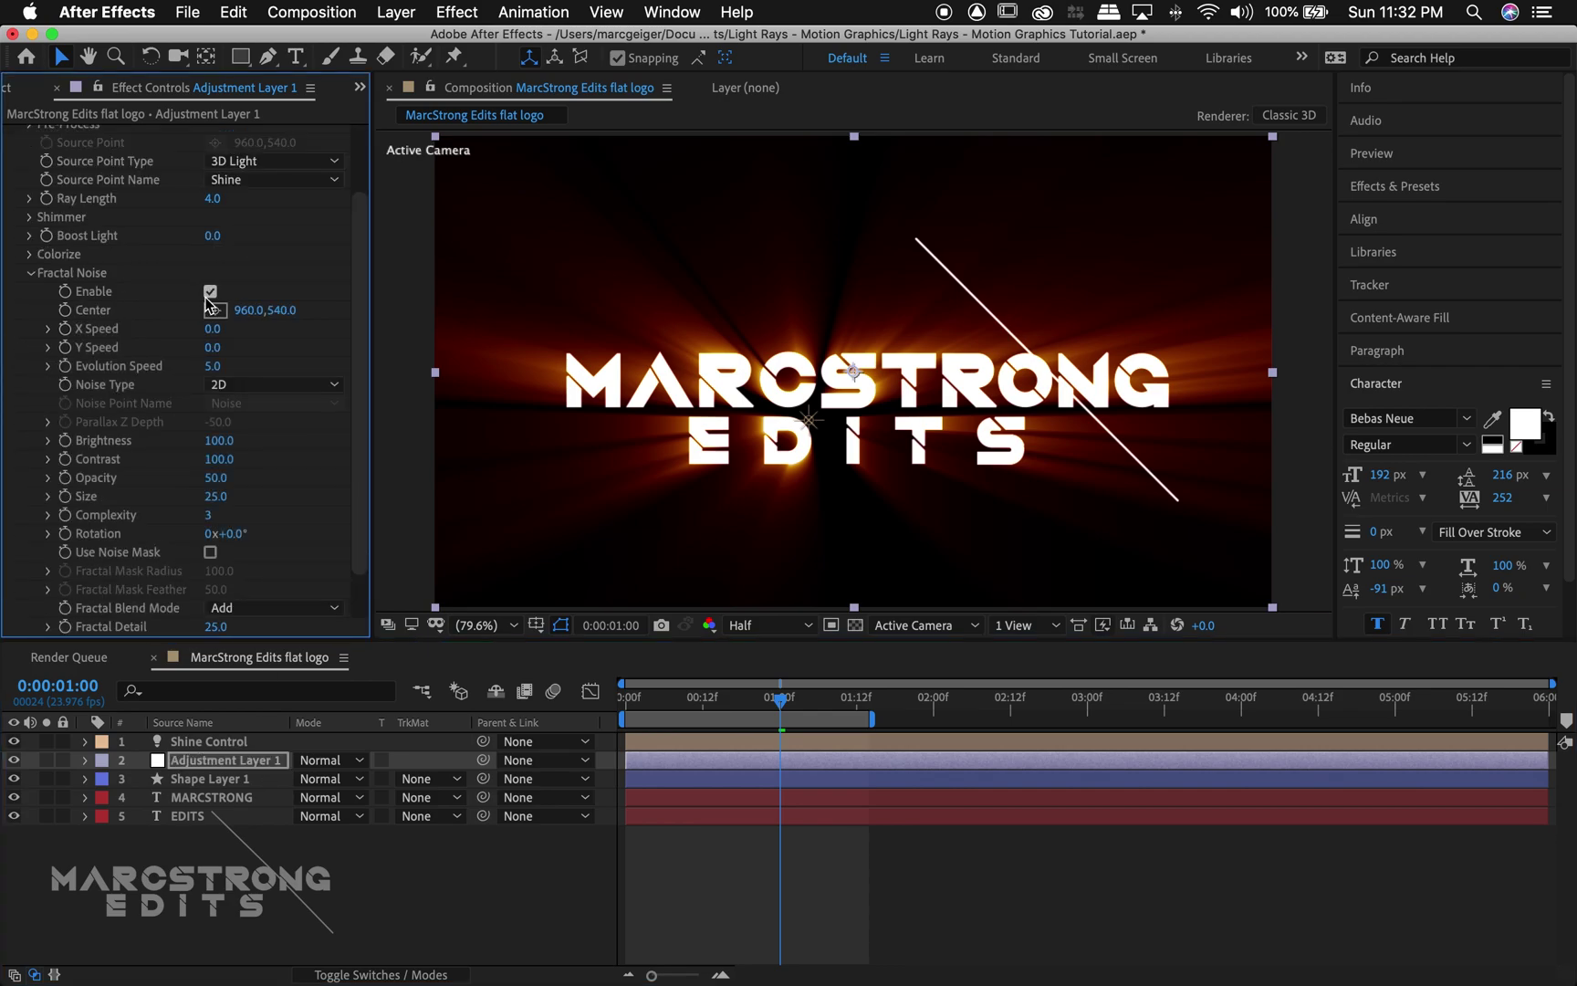
click(239, 387)
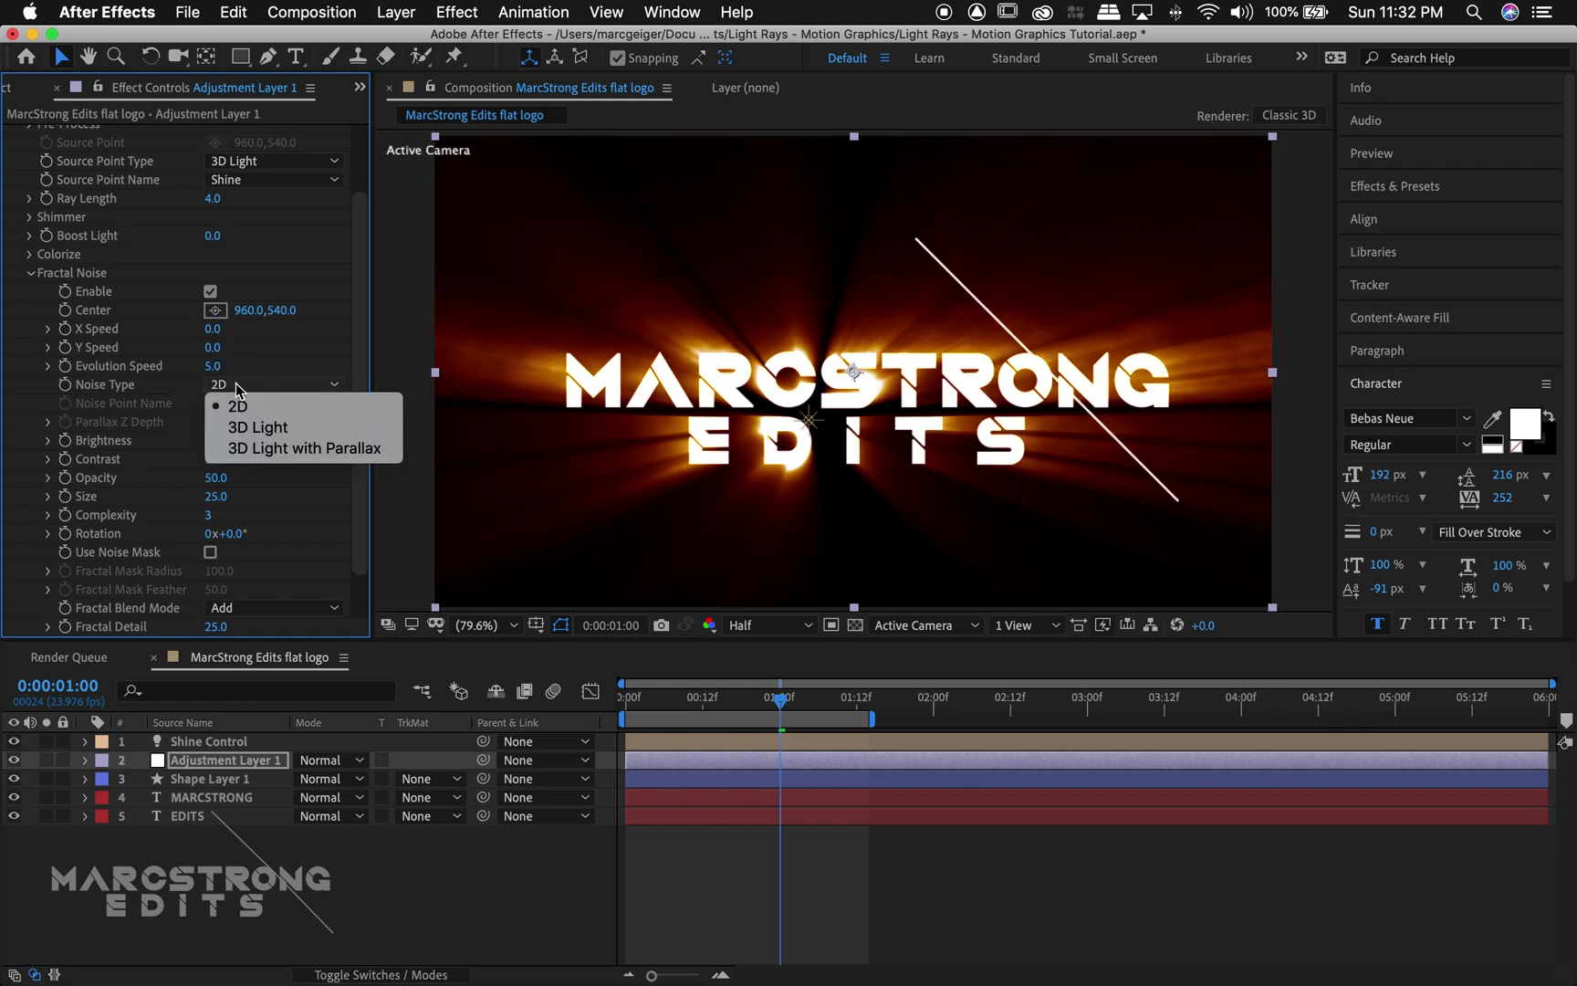
click(280, 454)
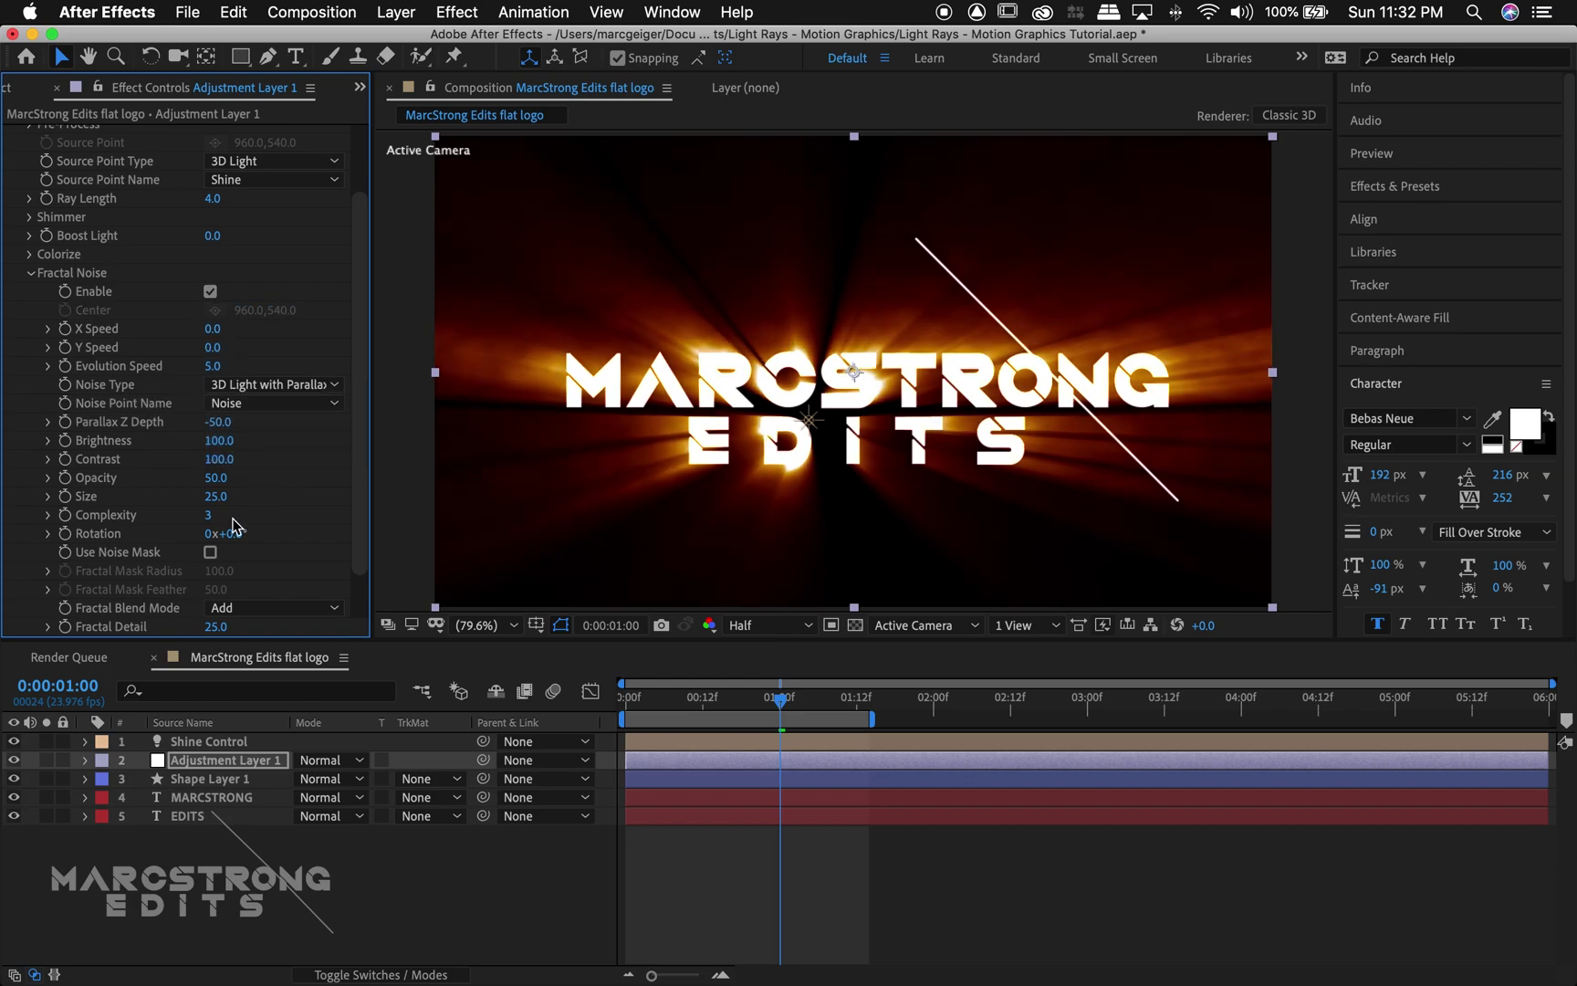
- Create a new light named Noise Control and move it down in the viewer
right_click(247, 876)
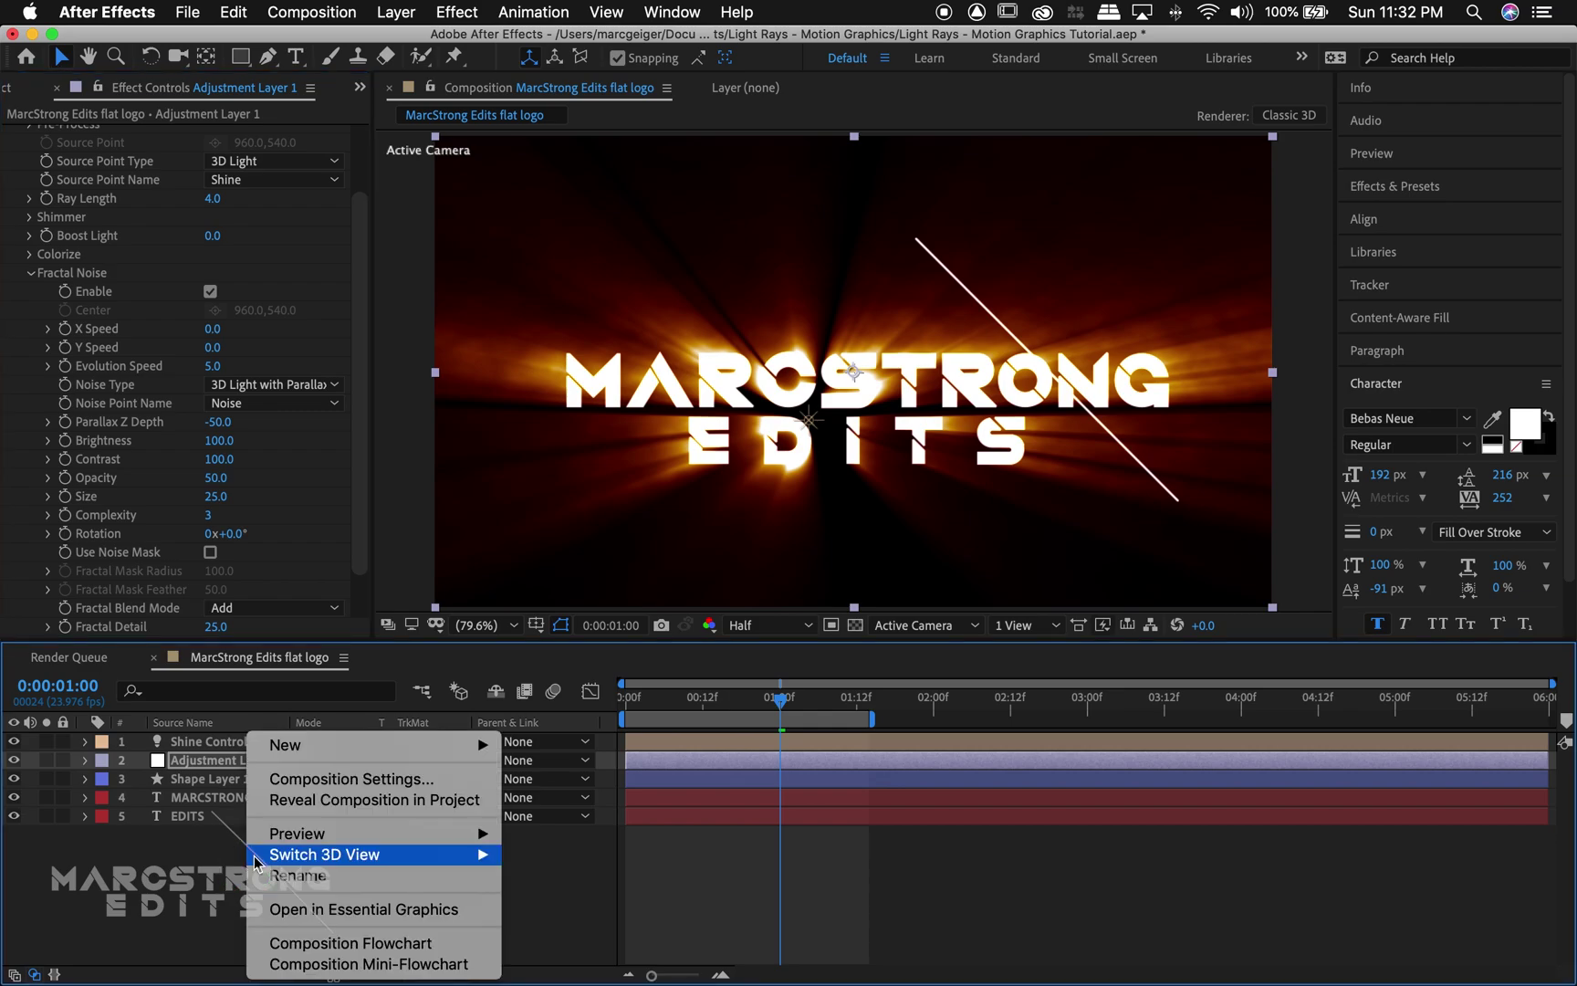
mouse_move(319, 744)
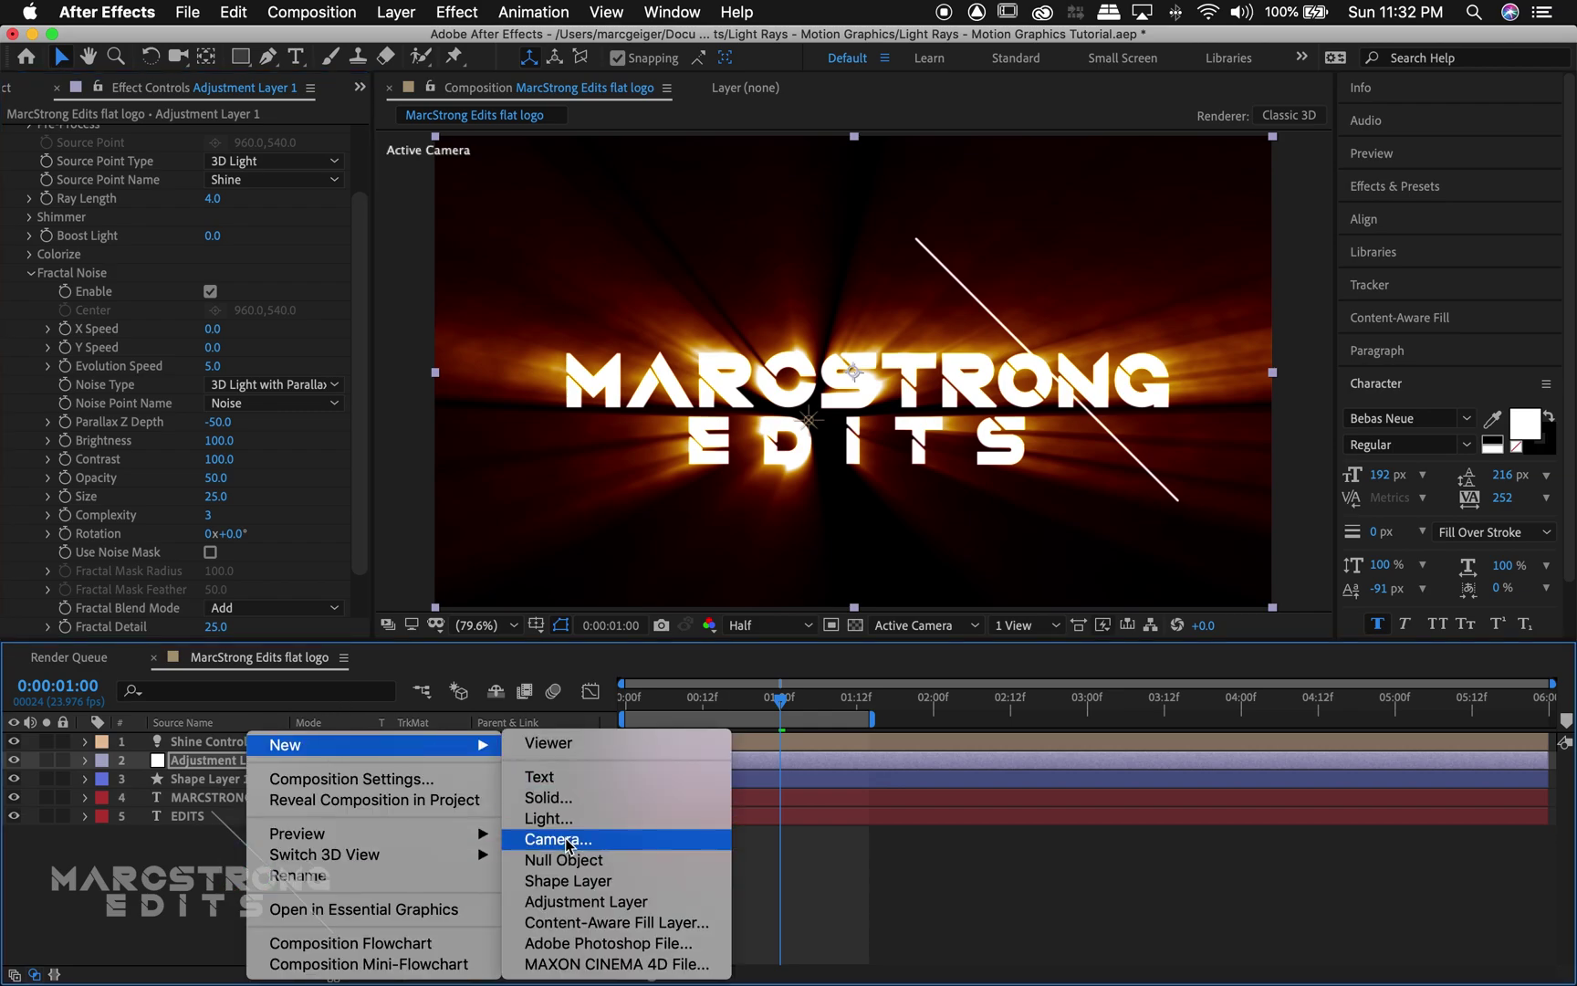
click(547, 818)
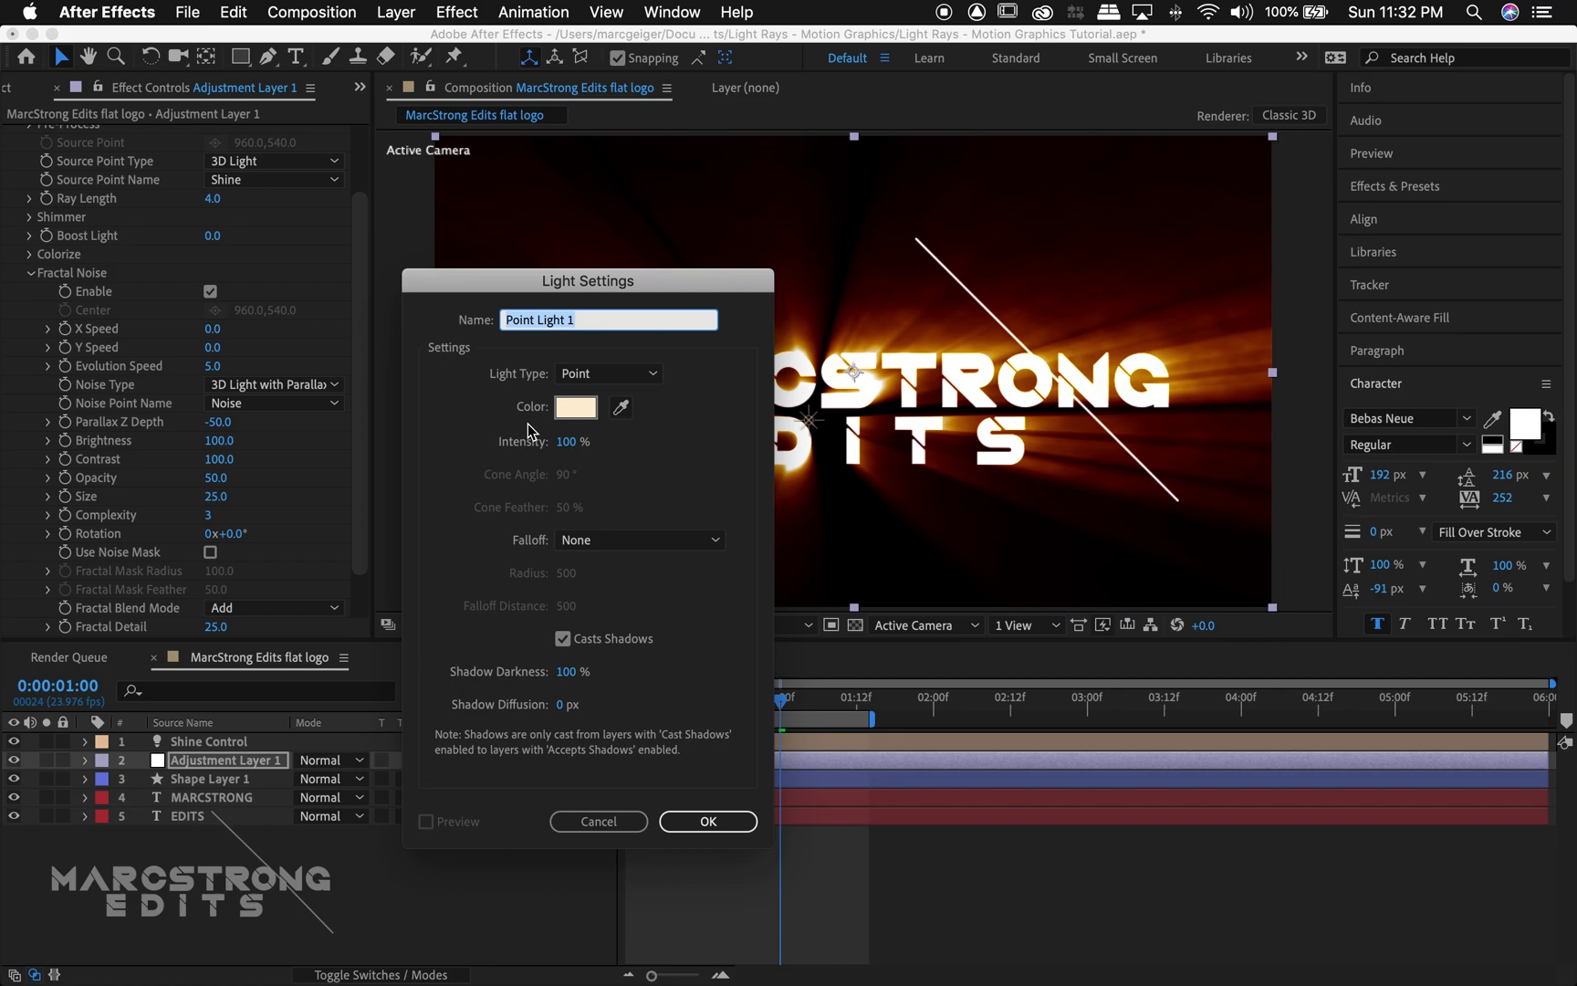
text(Noise Control)
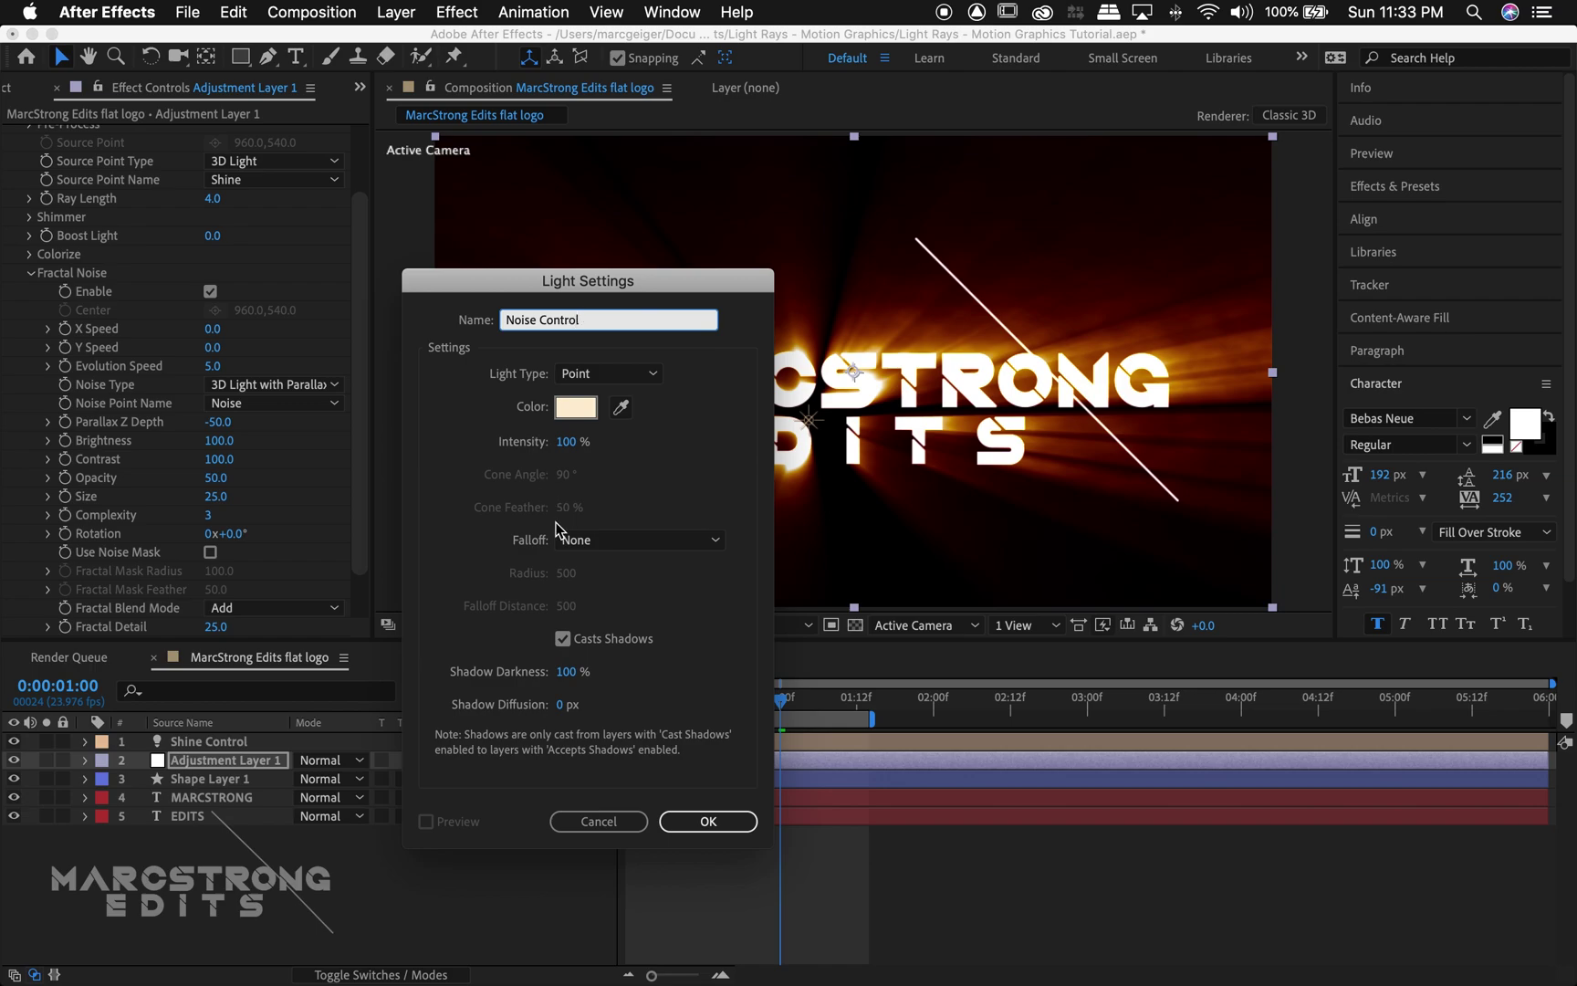
click(685, 815)
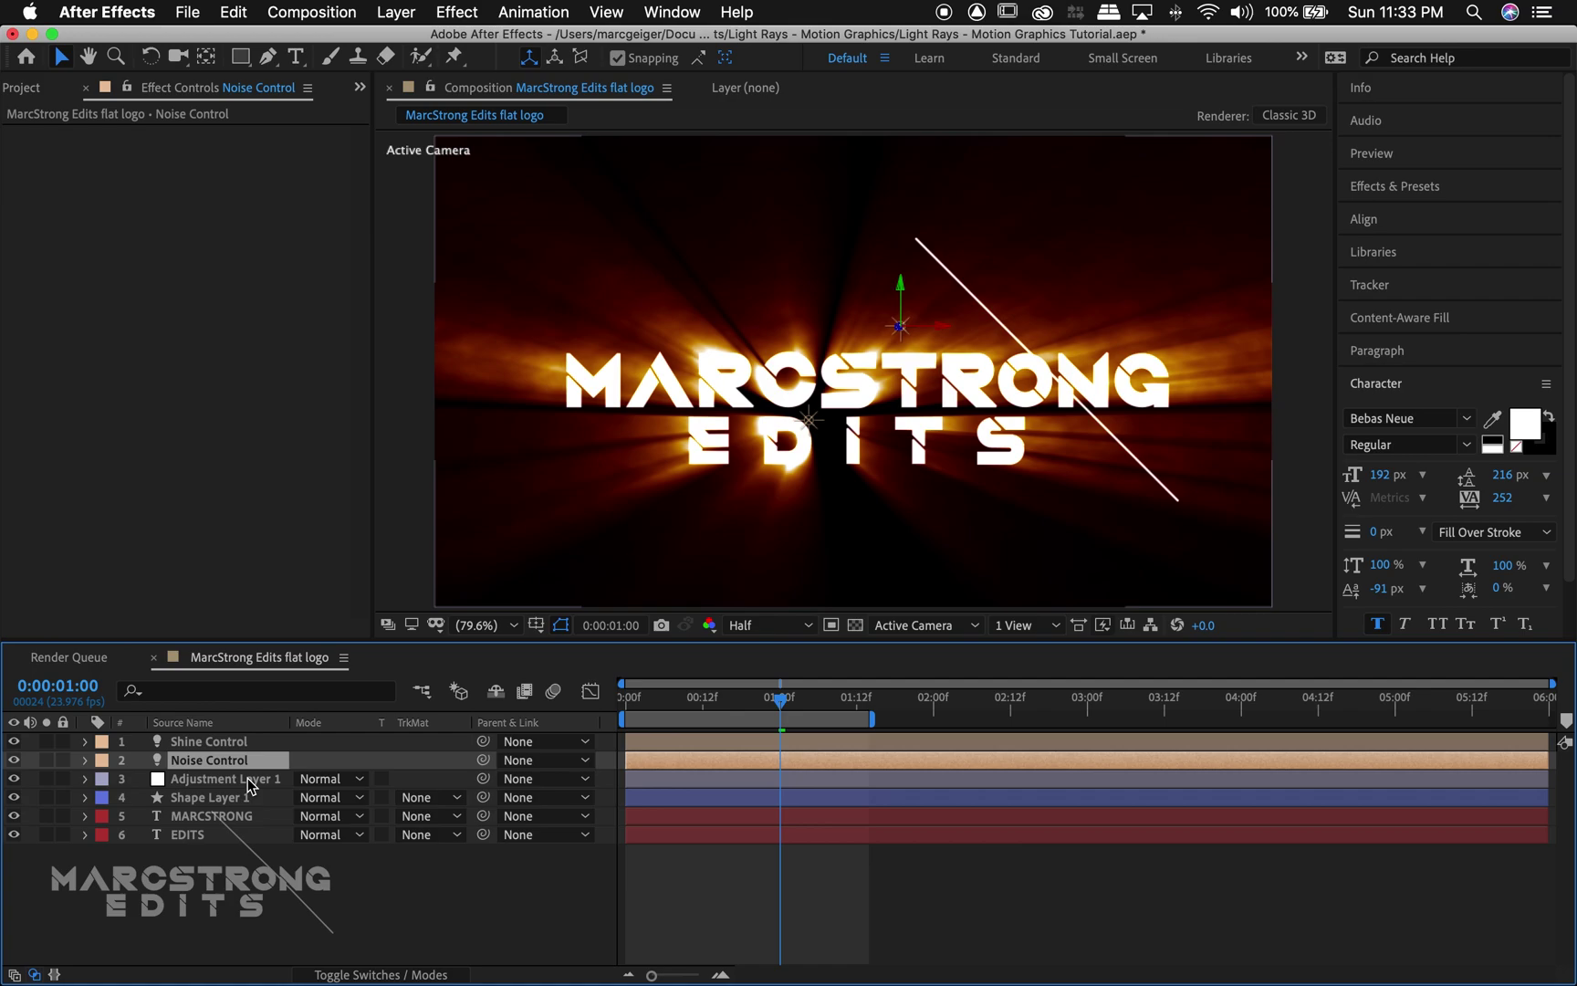
drag(904, 290, 884, 406)
- On Adjustment Layer 1's Shine, enable Use Noise Mask, set Fractal Mask Radius to 77 and Fractal Detail to 13.1
click(206, 781)
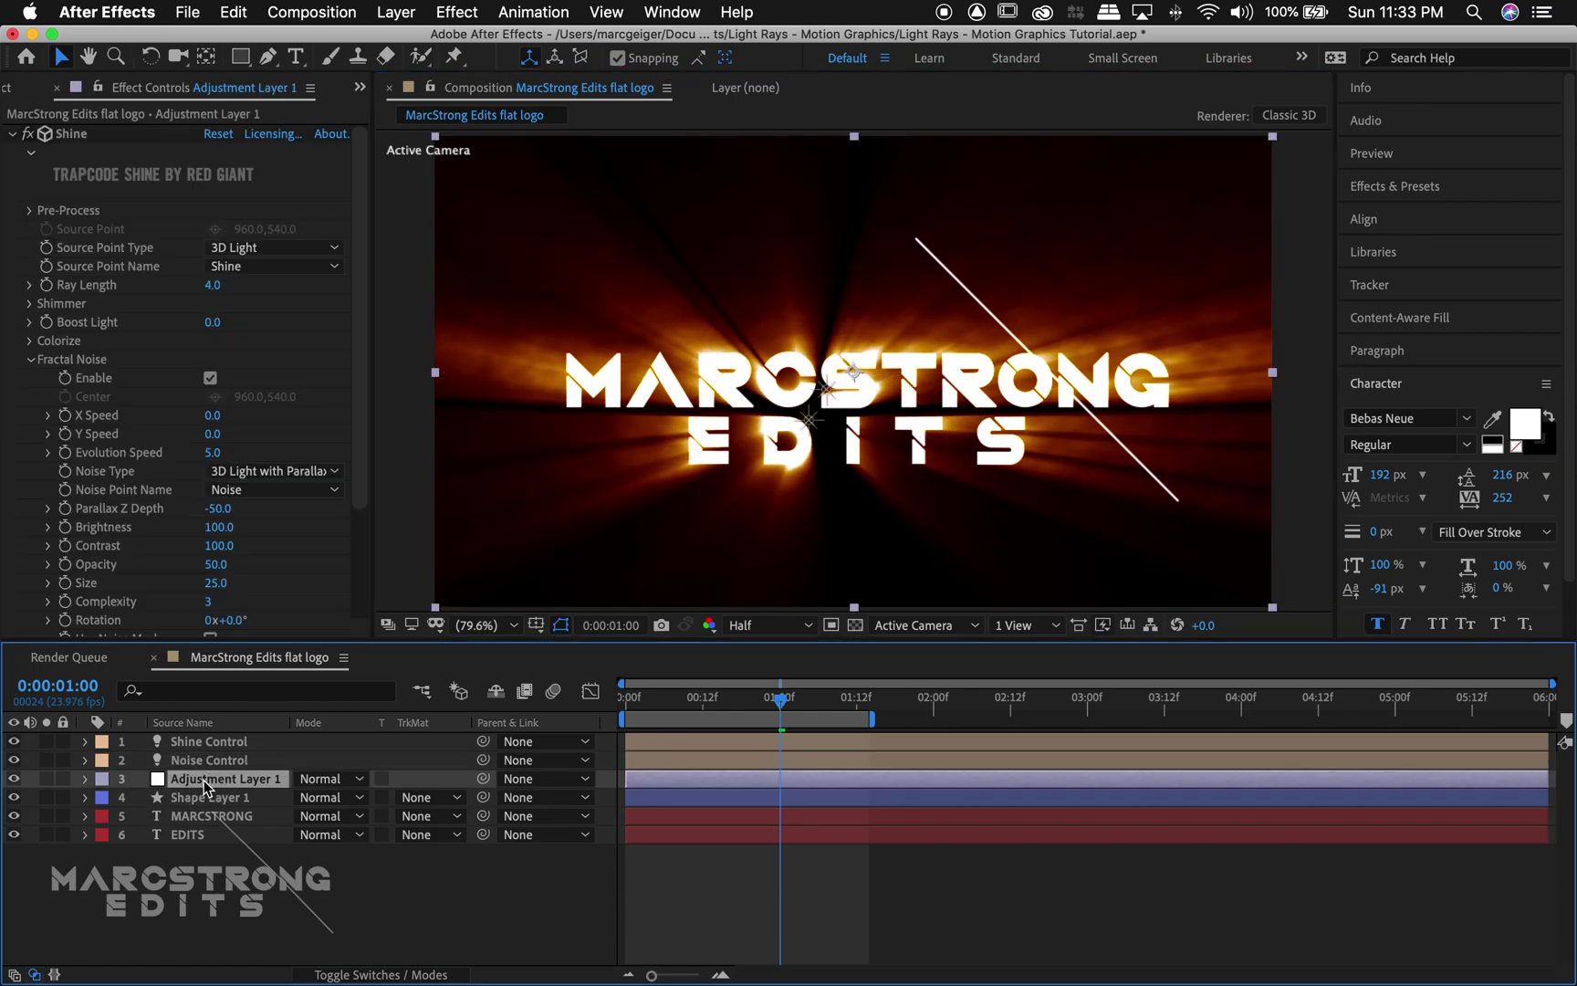
scroll(126, 423, down, 3)
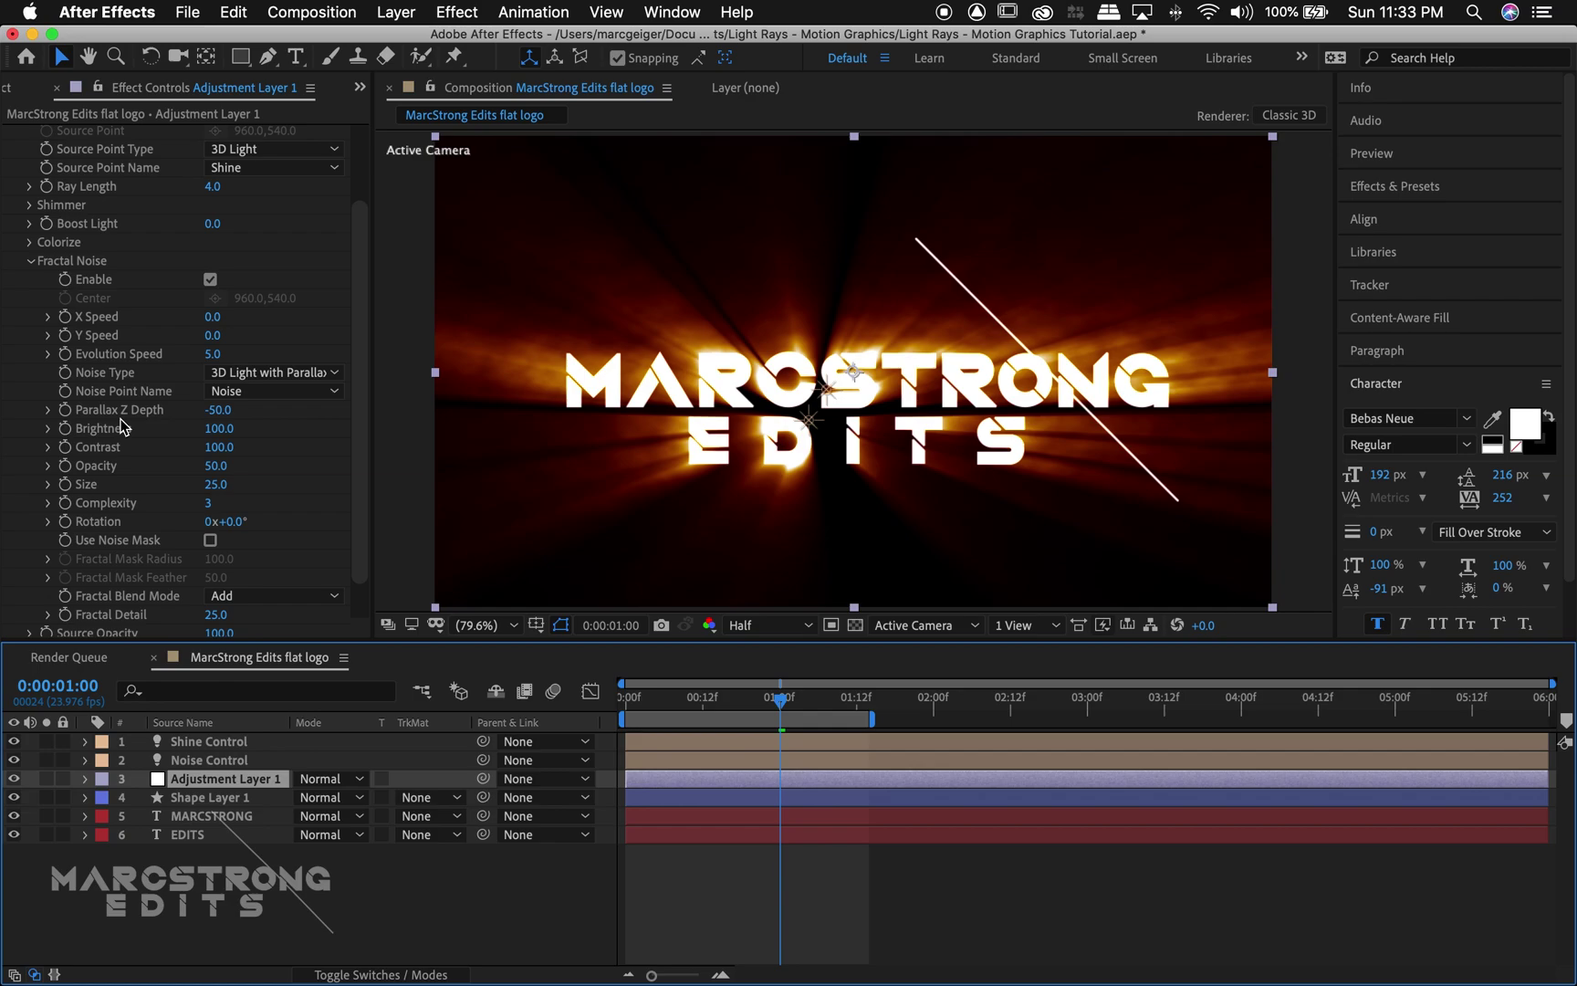
scroll(124, 427, down, 1)
click(211, 499)
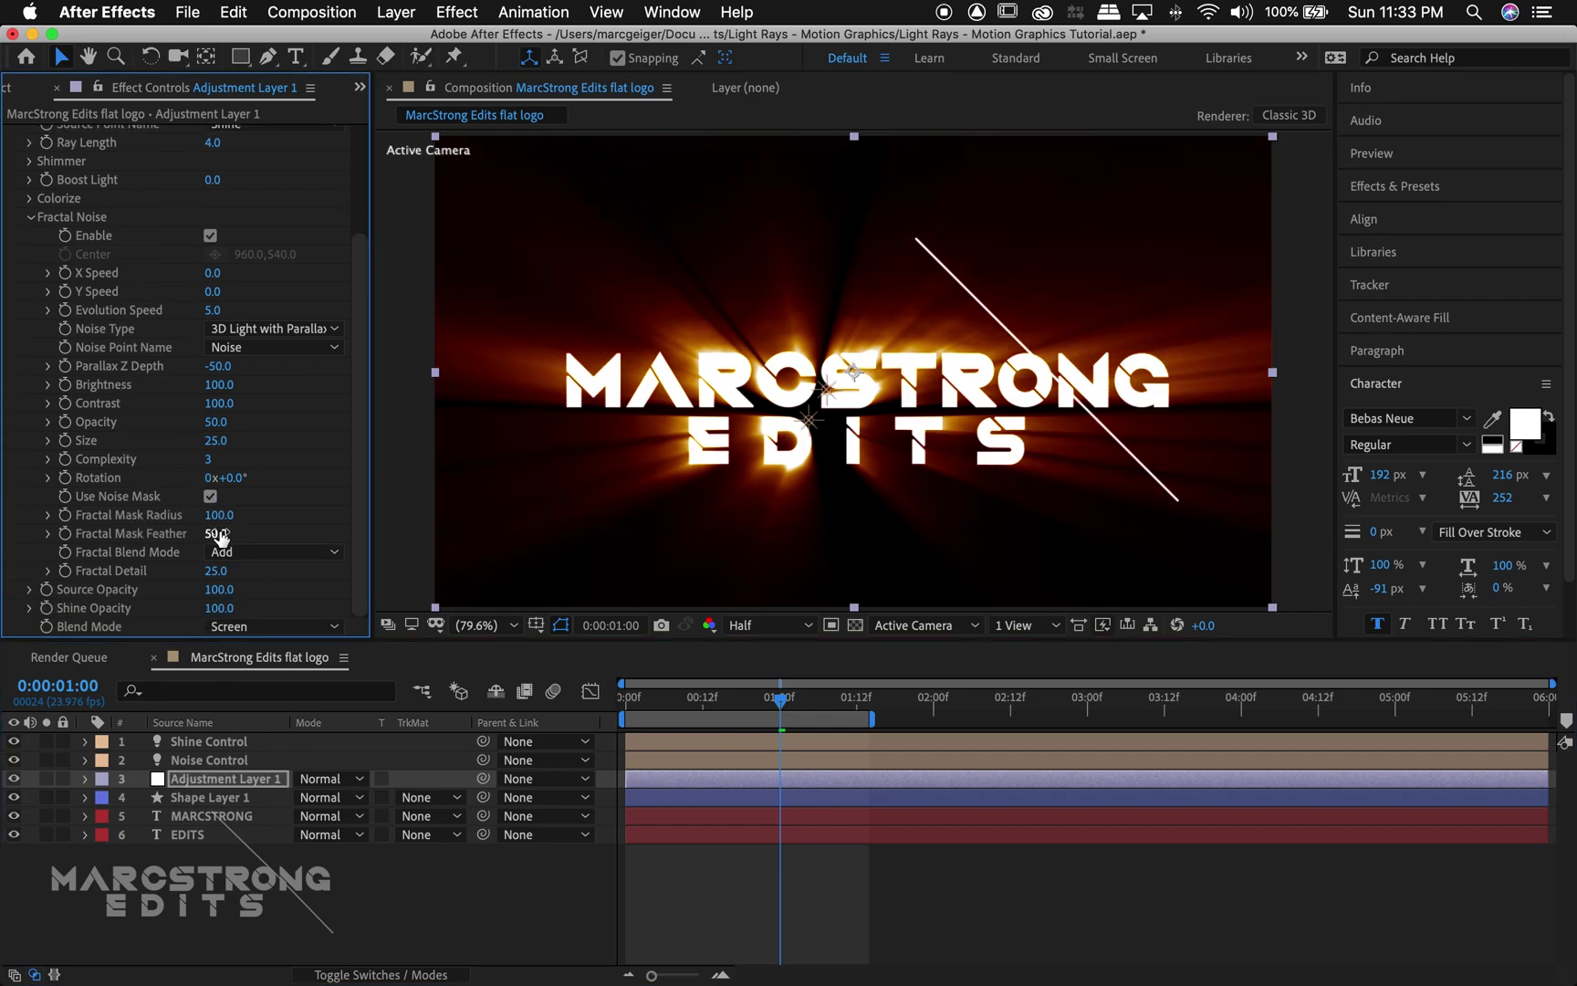
drag(220, 517, 209, 521)
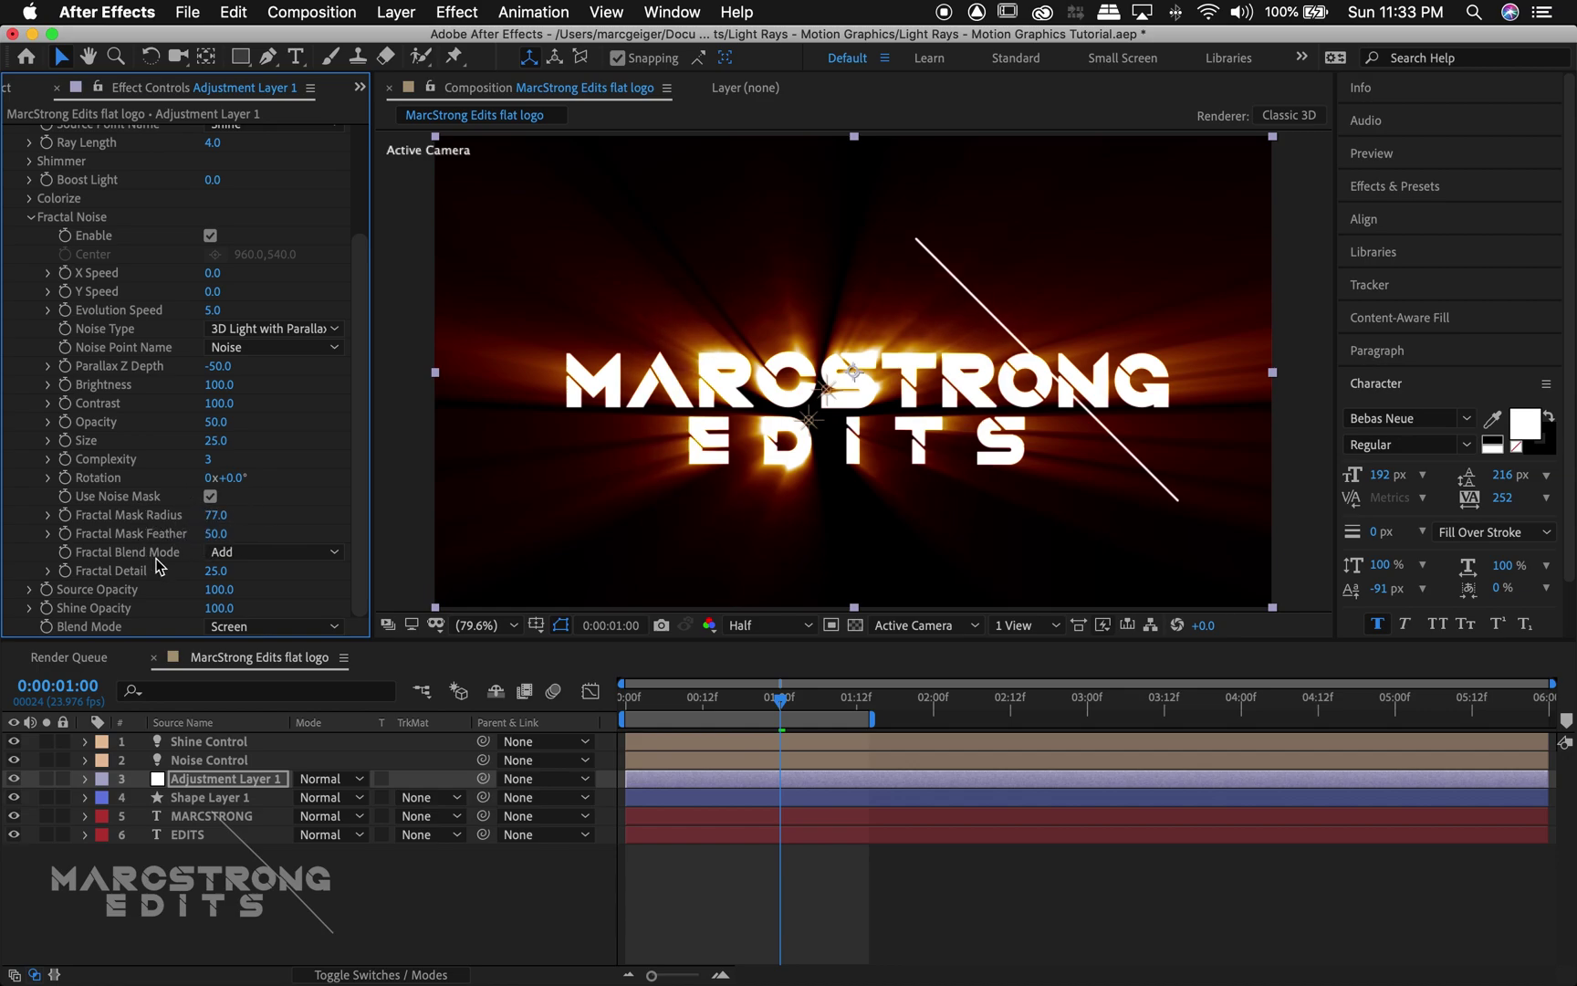
drag(215, 577, 103, 594)
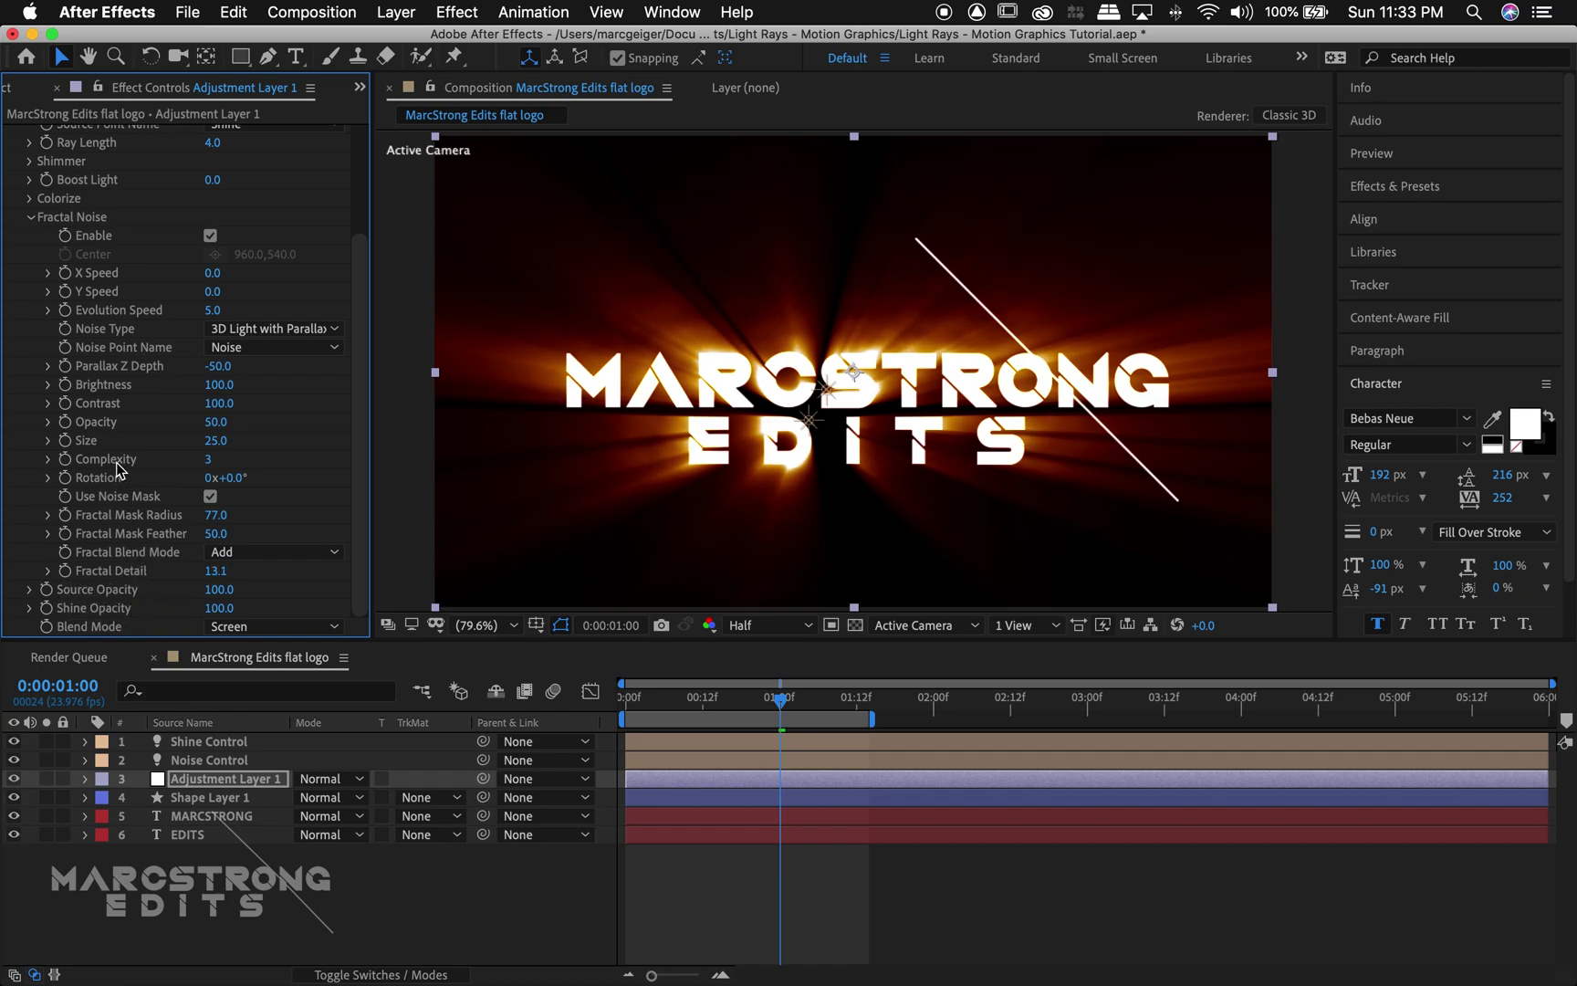
scroll(117, 470, up, 5)
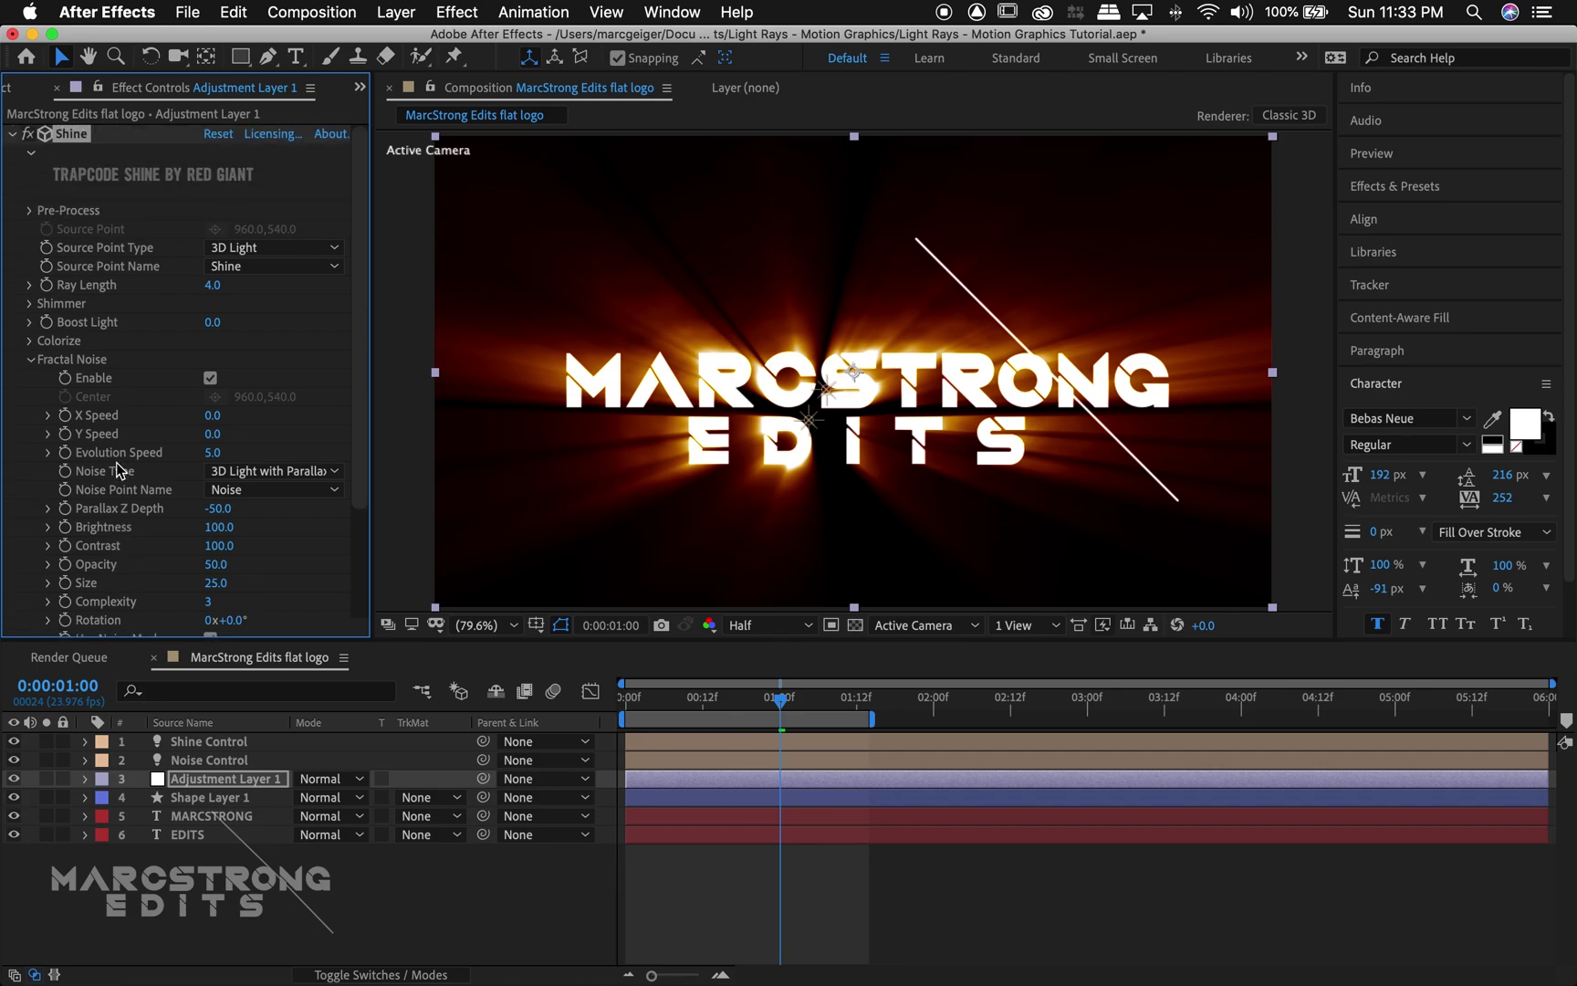
- Collapse the Shine settings, deselect all layers and preview the animation from the start
click(13, 137)
click(226, 878)
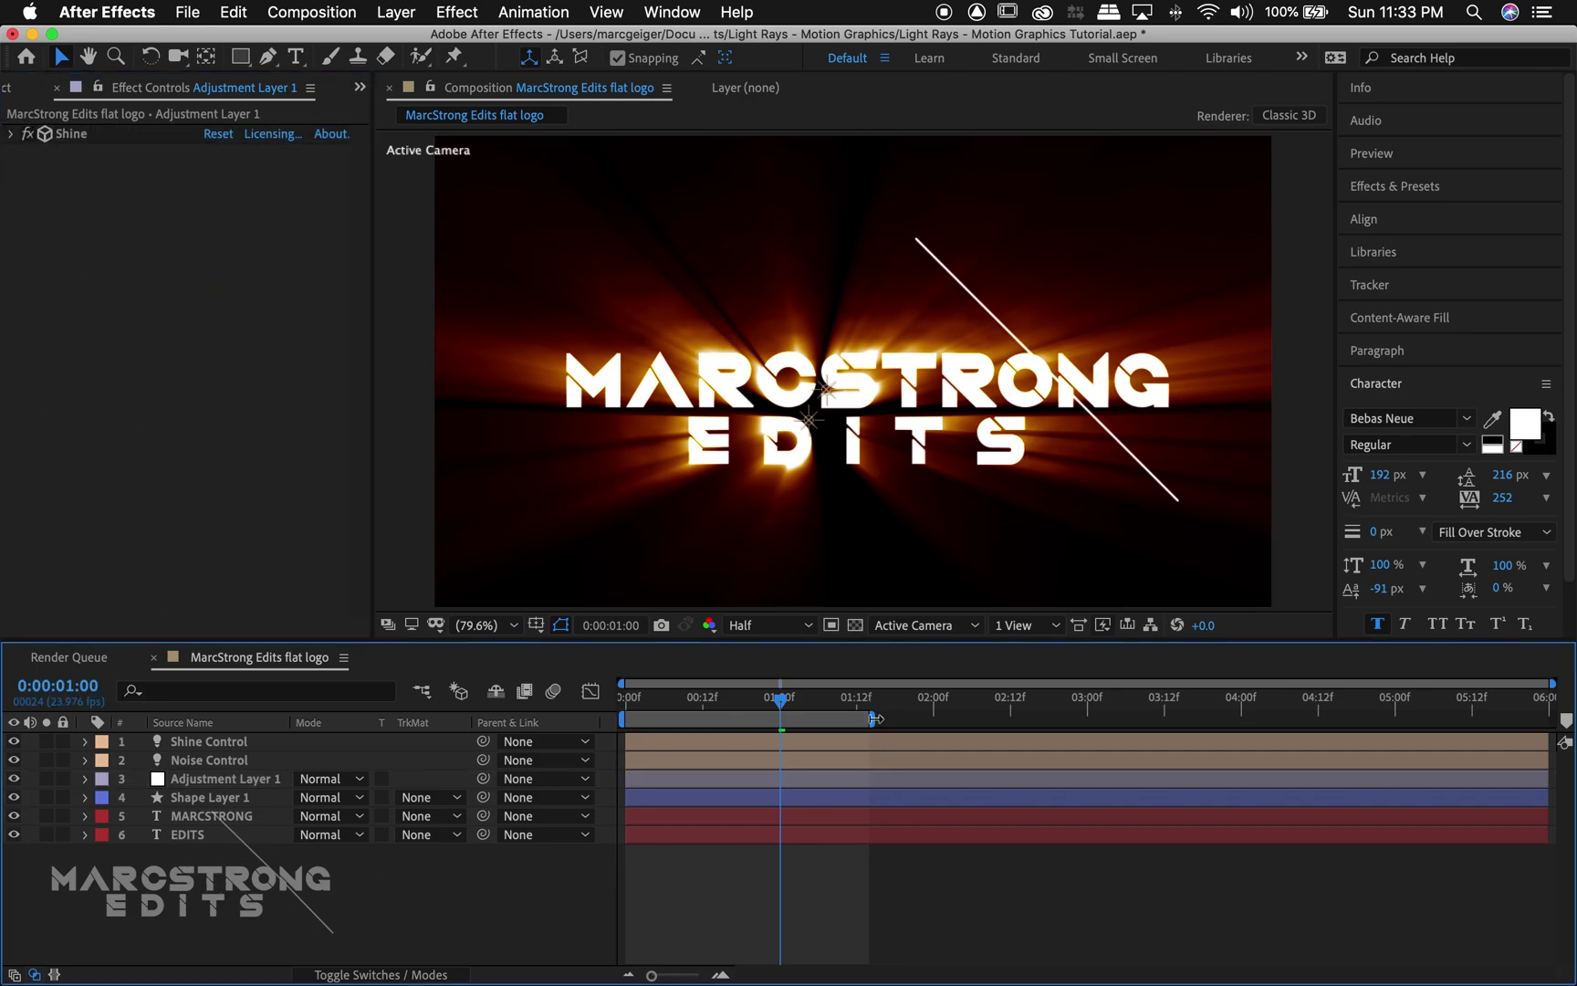
key(Home)
key(space)
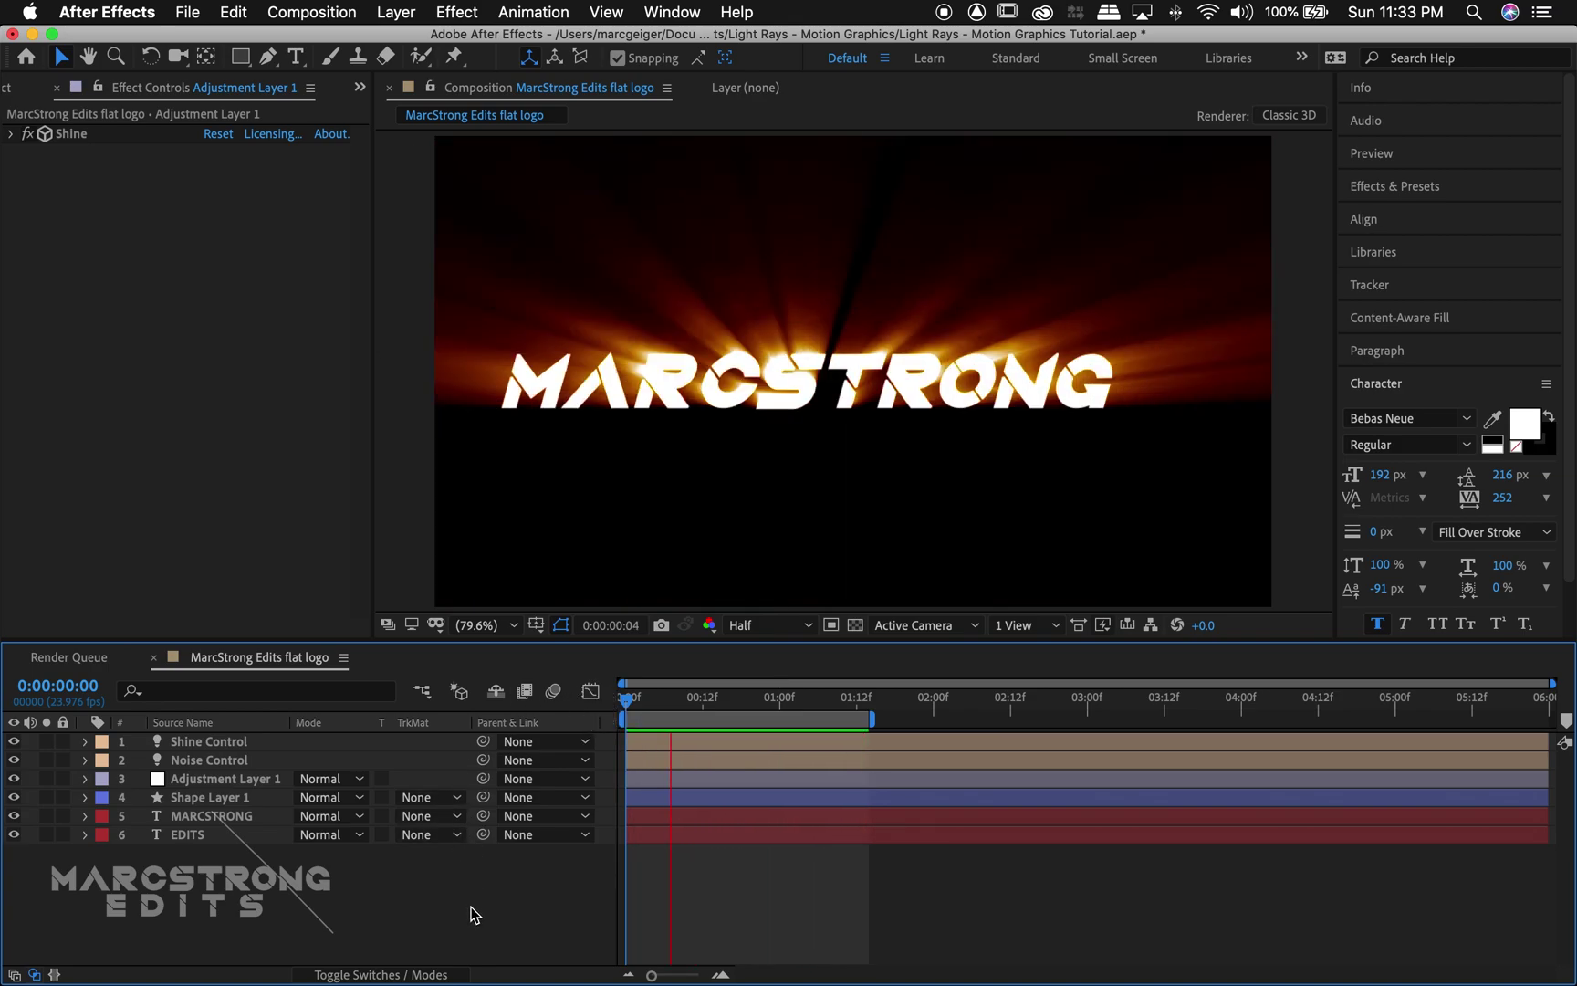
key(space)
- Keyframe Shine Control's Position at 0:00:00:12, moving it left to X 515.1
drag(647, 694, 703, 710)
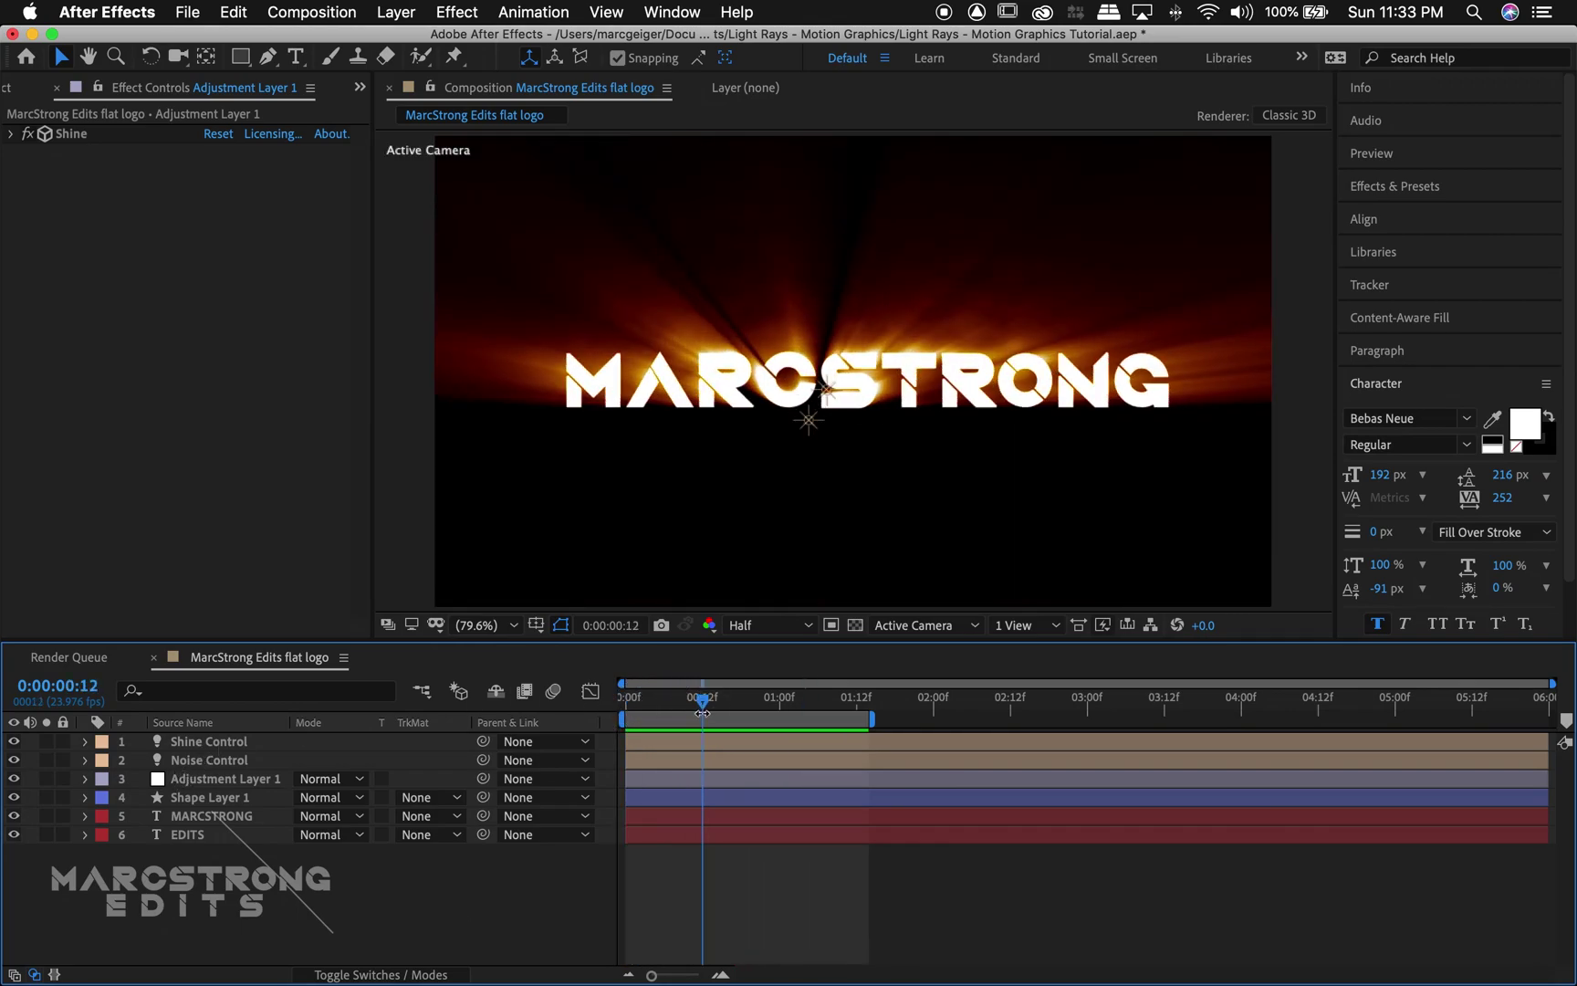
click(197, 741)
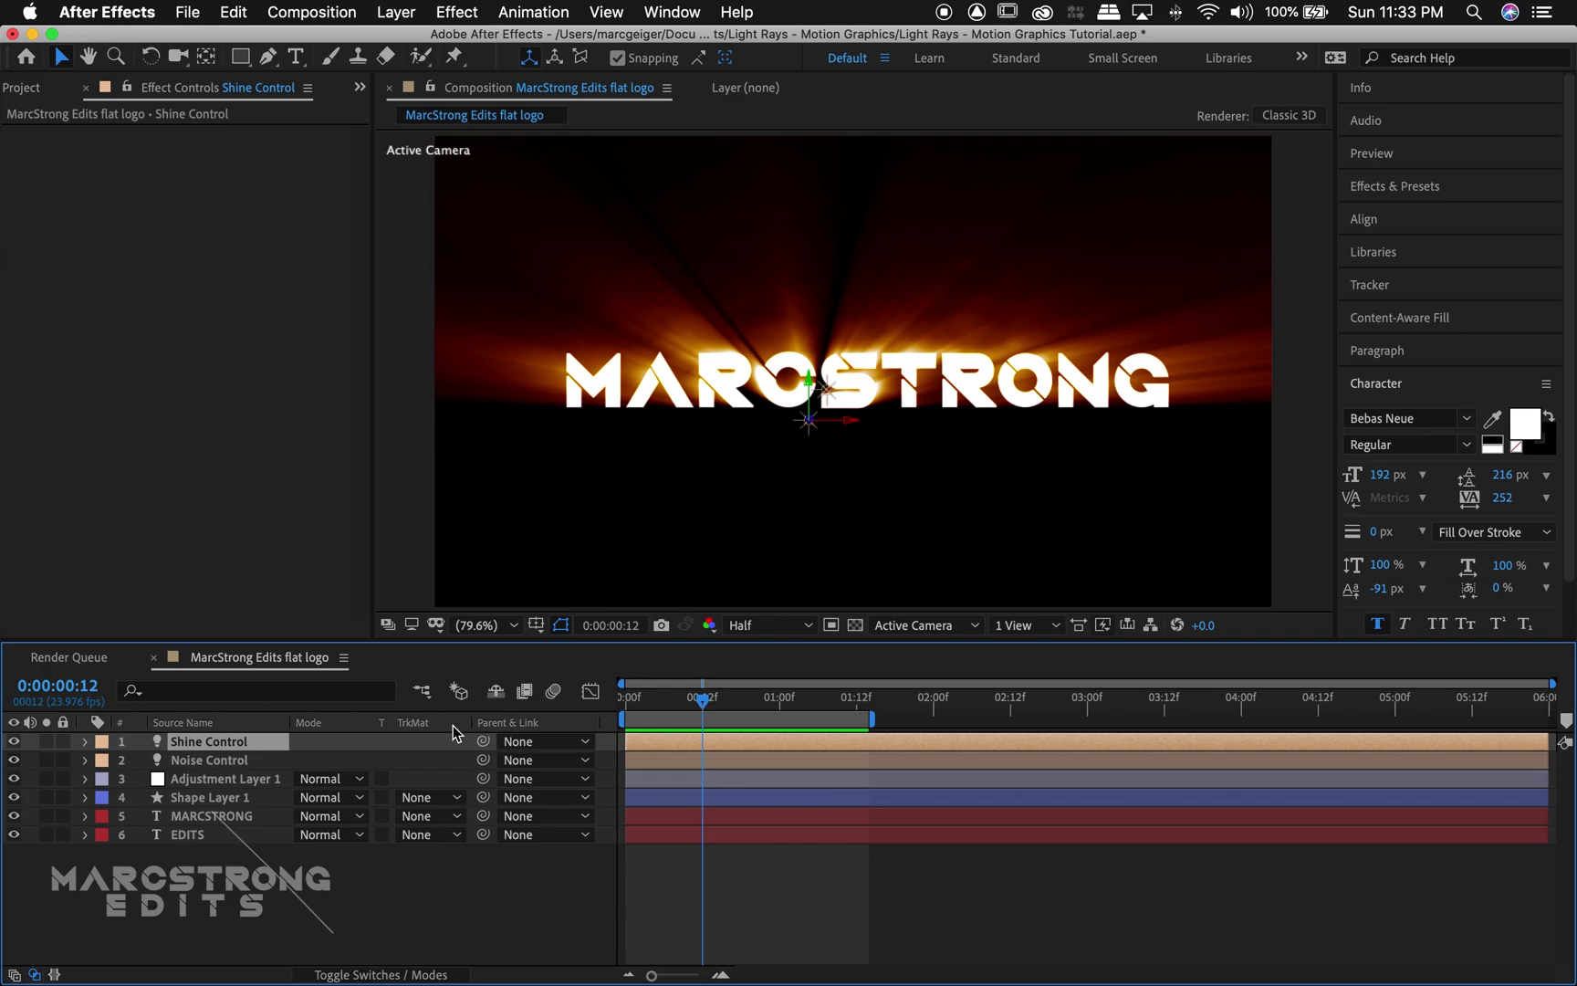
key(alt+shift+p)
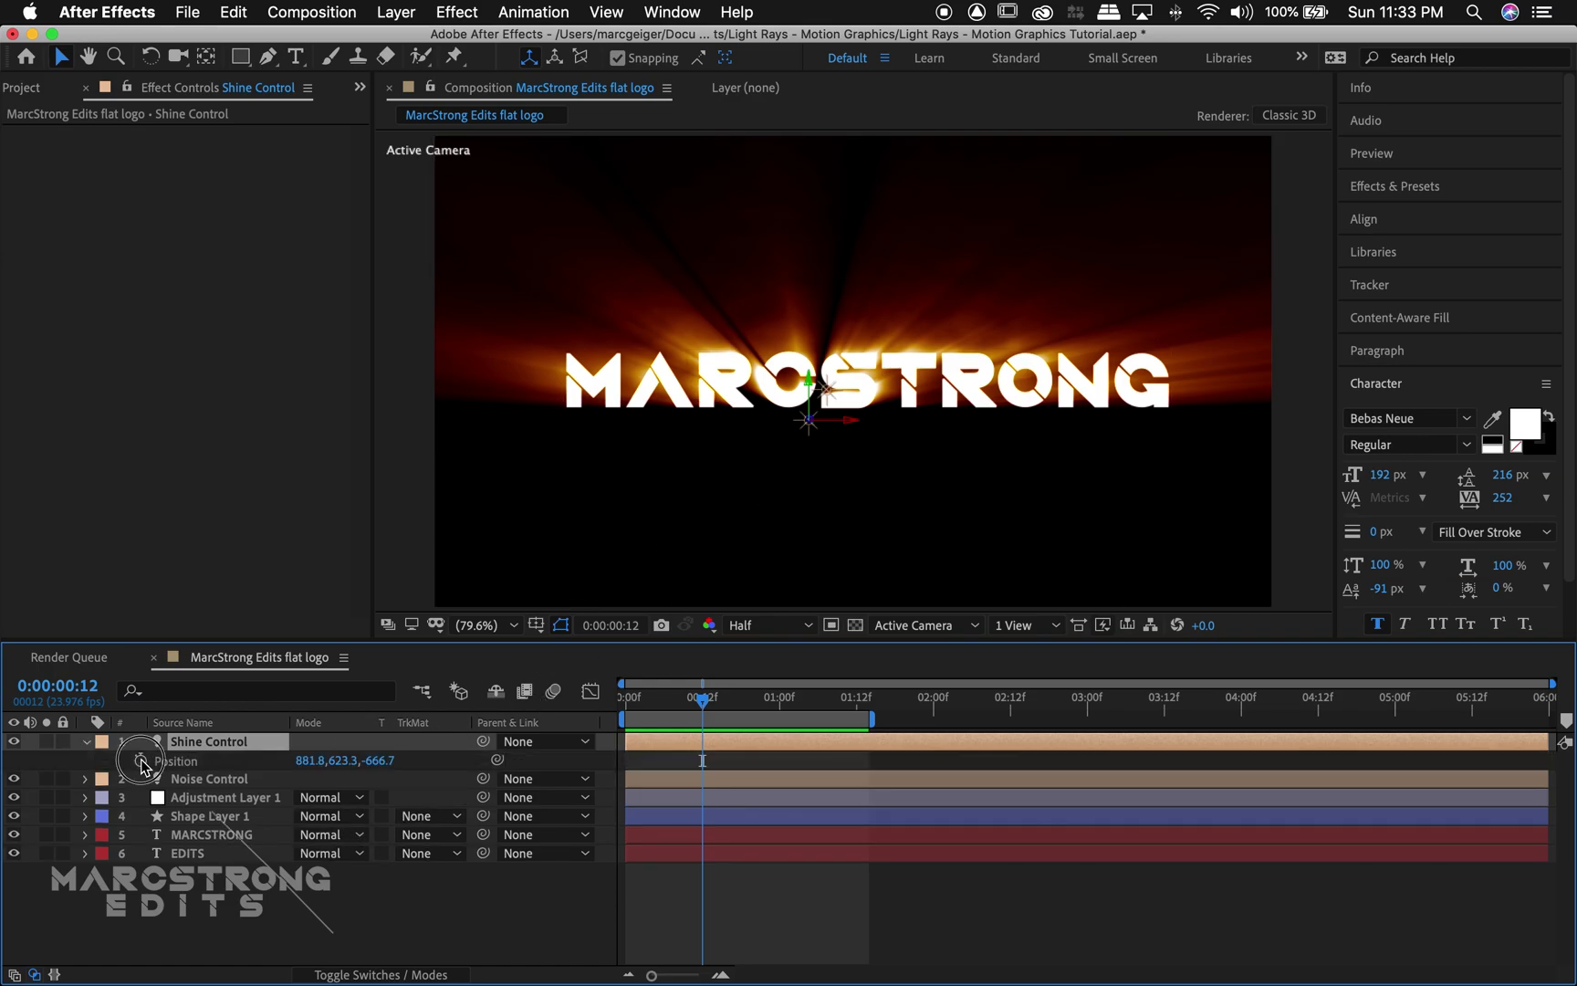
drag(853, 427, 694, 442)
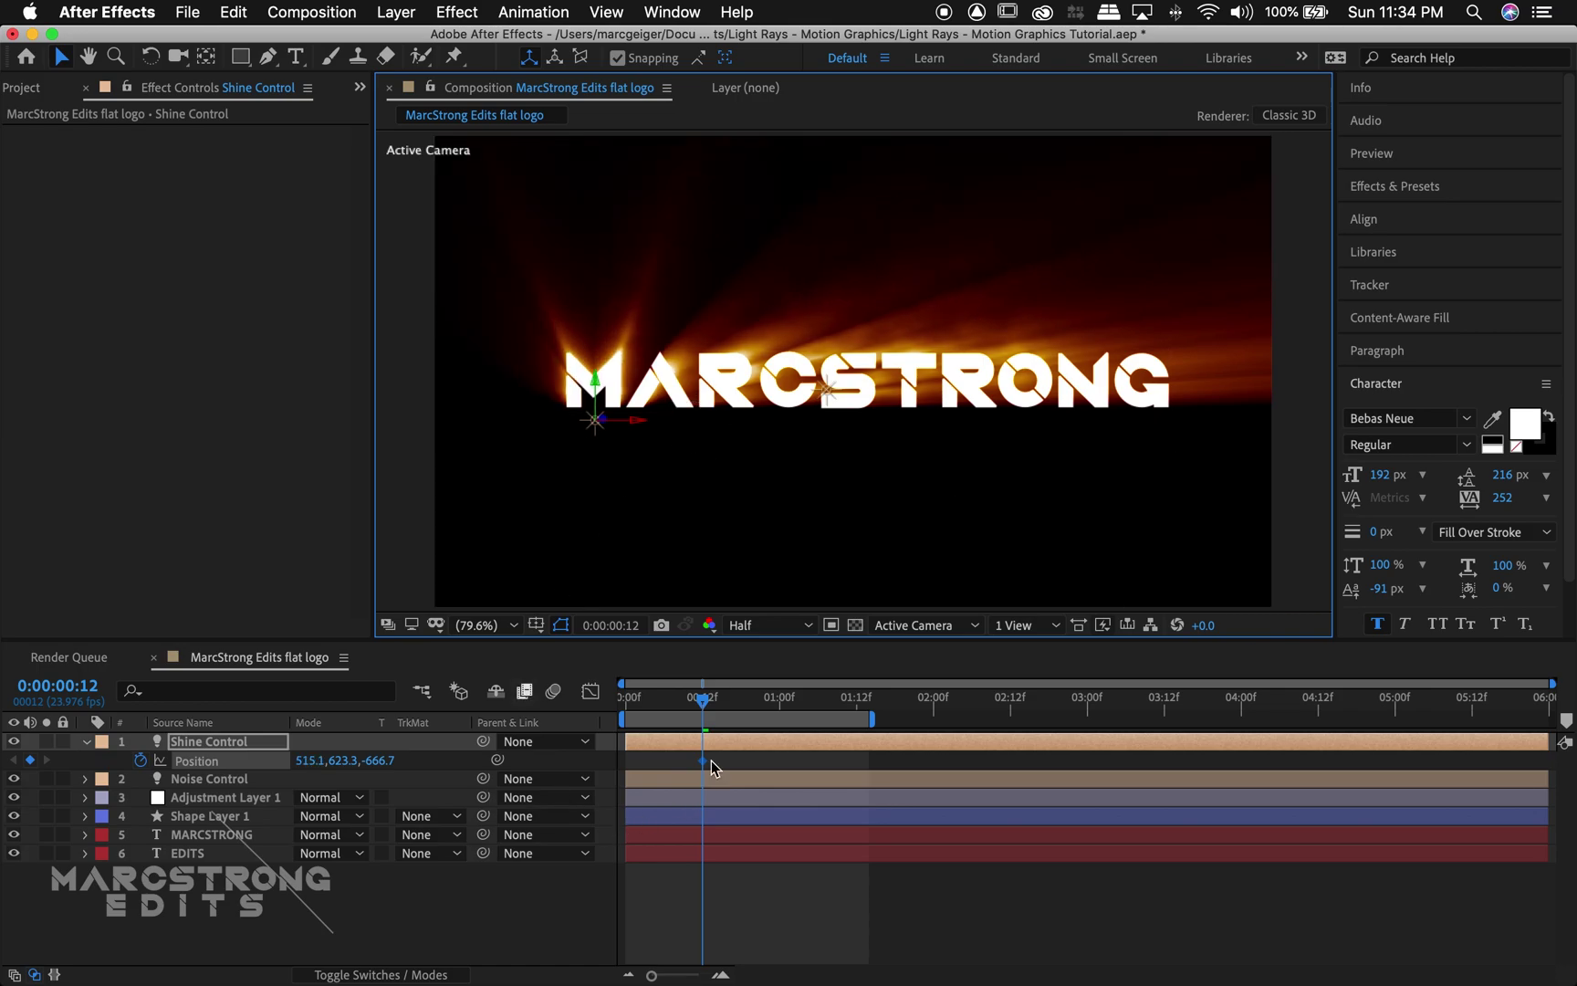